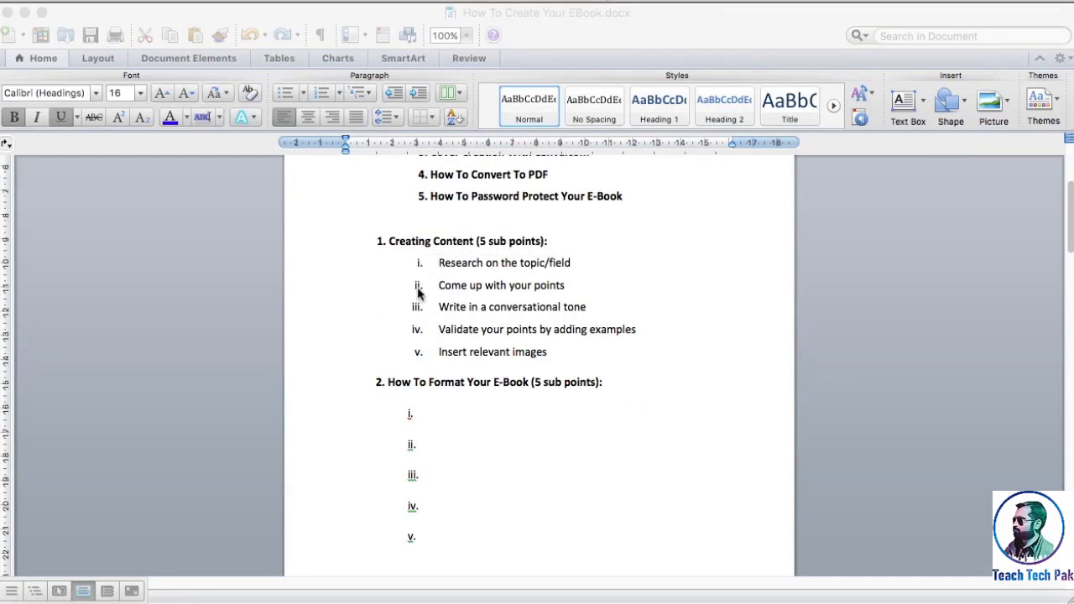
{"action": "scroll", "coordinate": [481, 518], "scroll_direction": "down", "scroll_amount": 6}
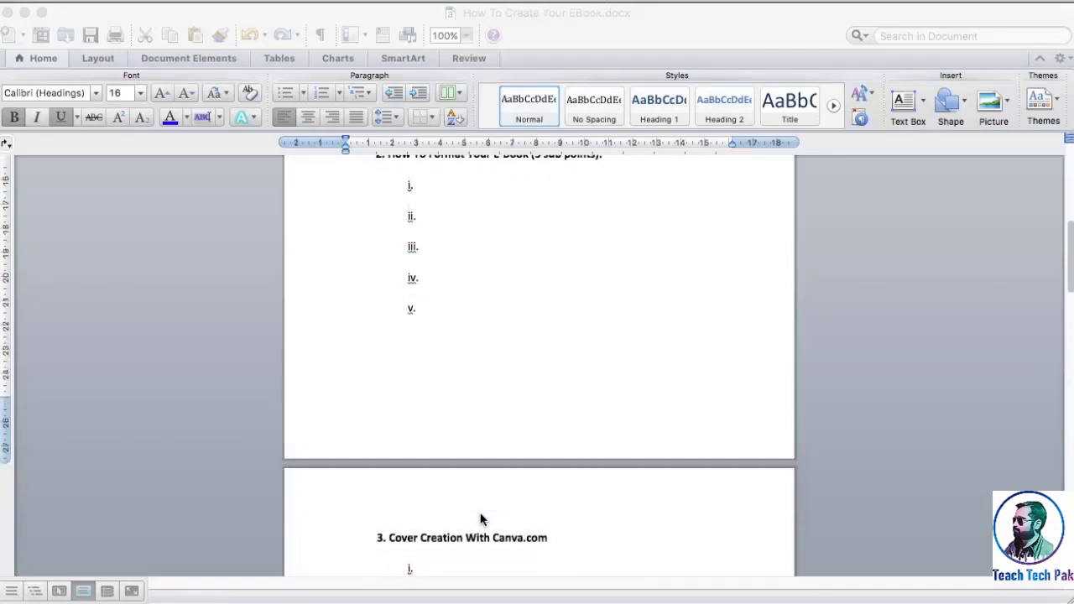
{"action": "scroll", "coordinate": [480, 518], "scroll_direction": "down", "scroll_amount": 5}
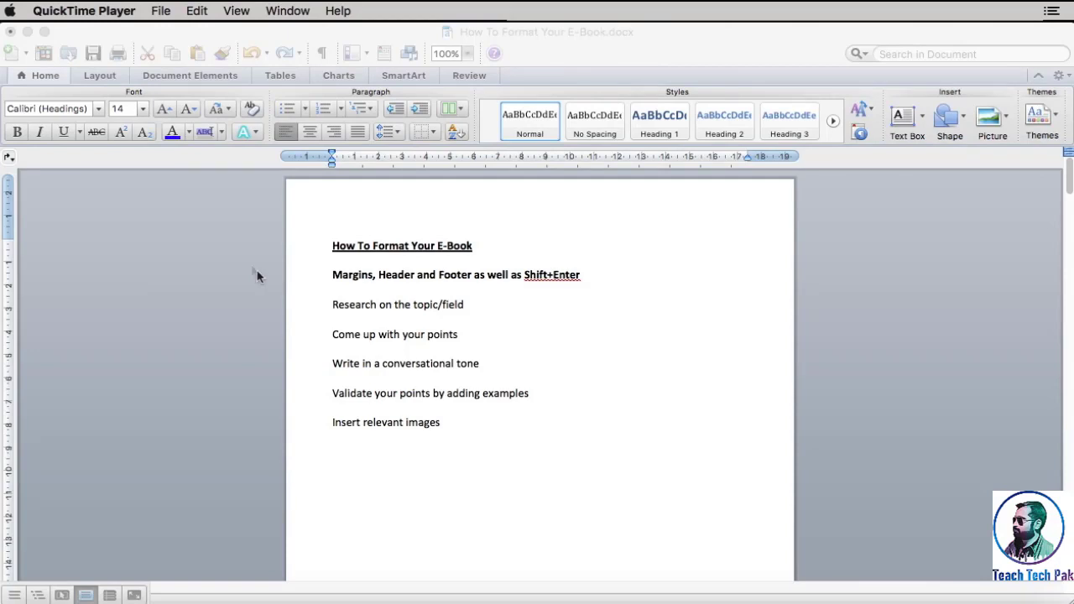
Apply the Normal margin preset, 2.54 cm on all four sides, to the e-book document
{"action": "left_click", "coordinate": [101, 44]}
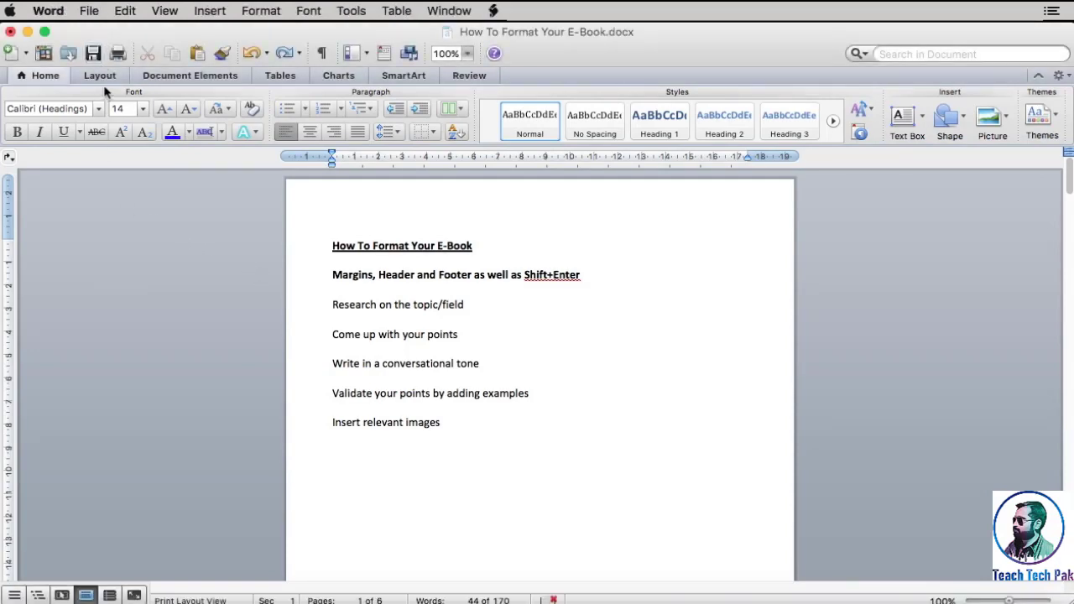
{"action": "left_click", "coordinate": [104, 80]}
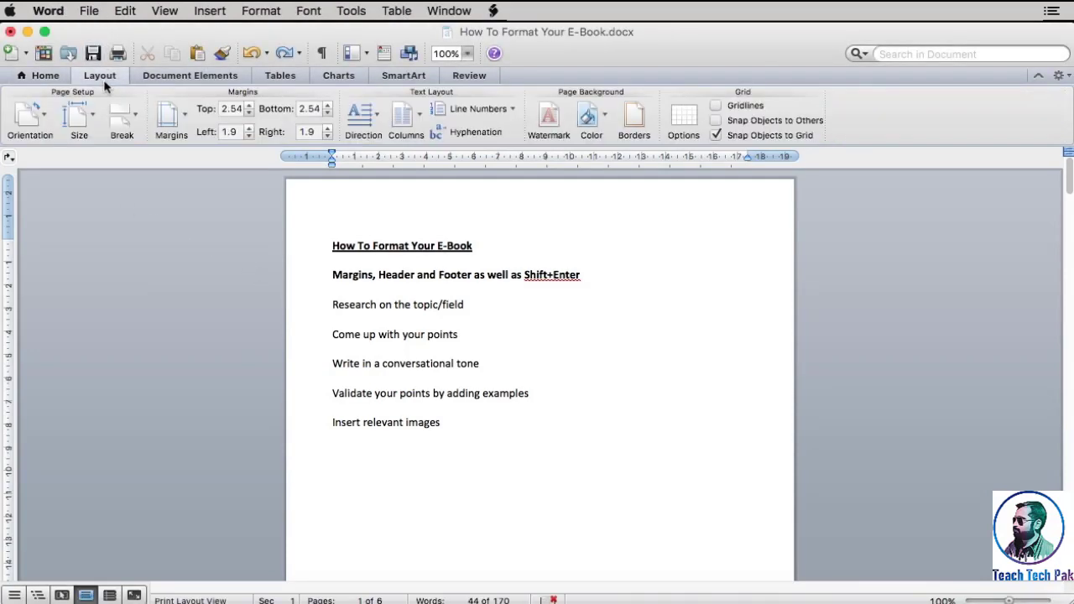
{"action": "left_click", "coordinate": [171, 121]}
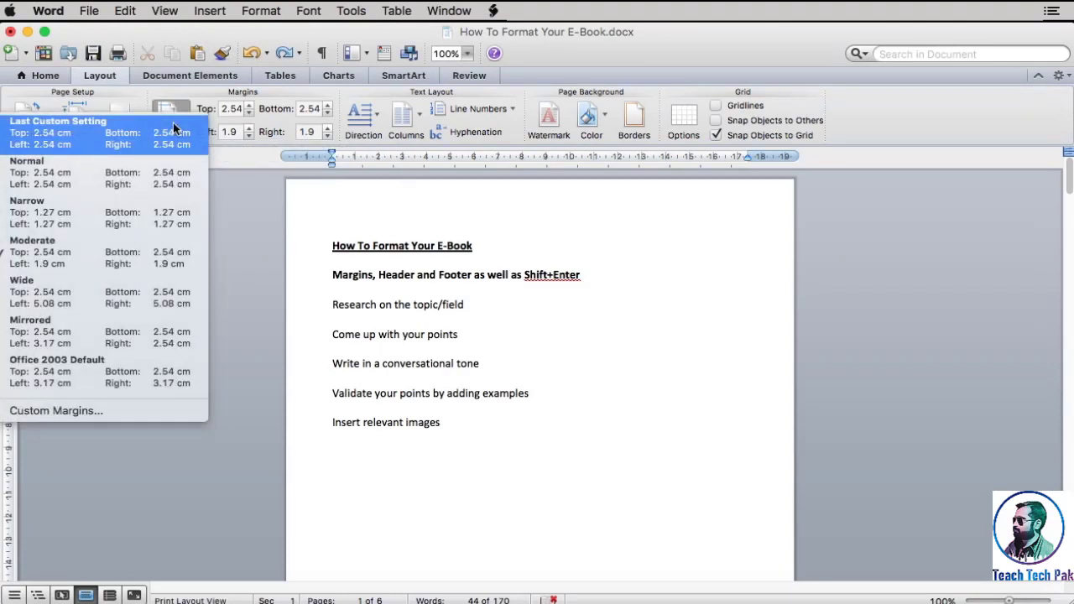
{"action": "left_click", "coordinate": [149, 188]}
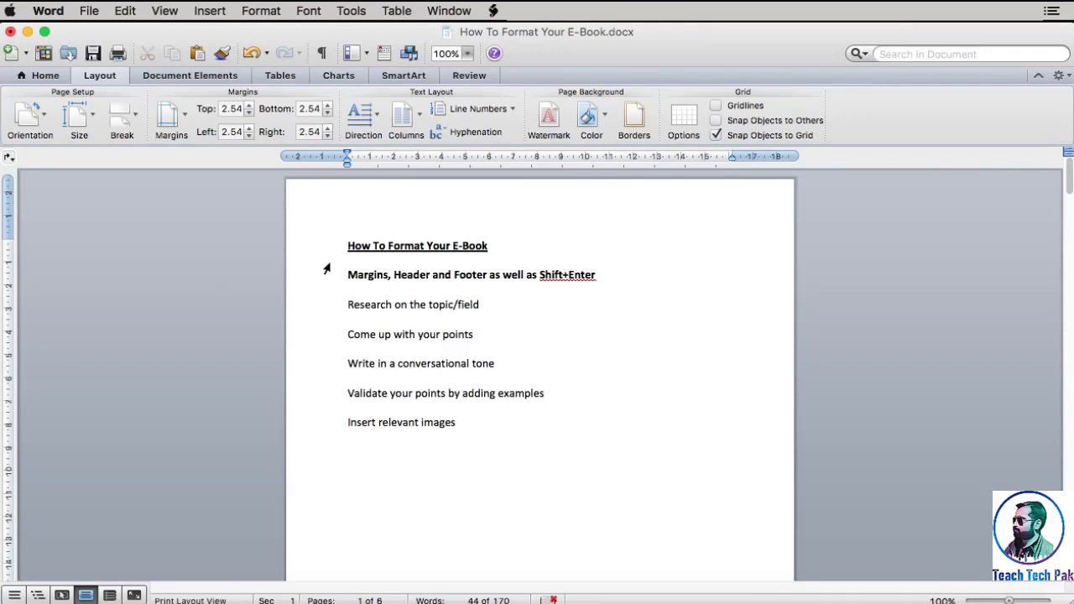
Show the header and footer areas and enter "Content Creation Videos" as the page header
{"action": "left_click", "coordinate": [164, 10]}
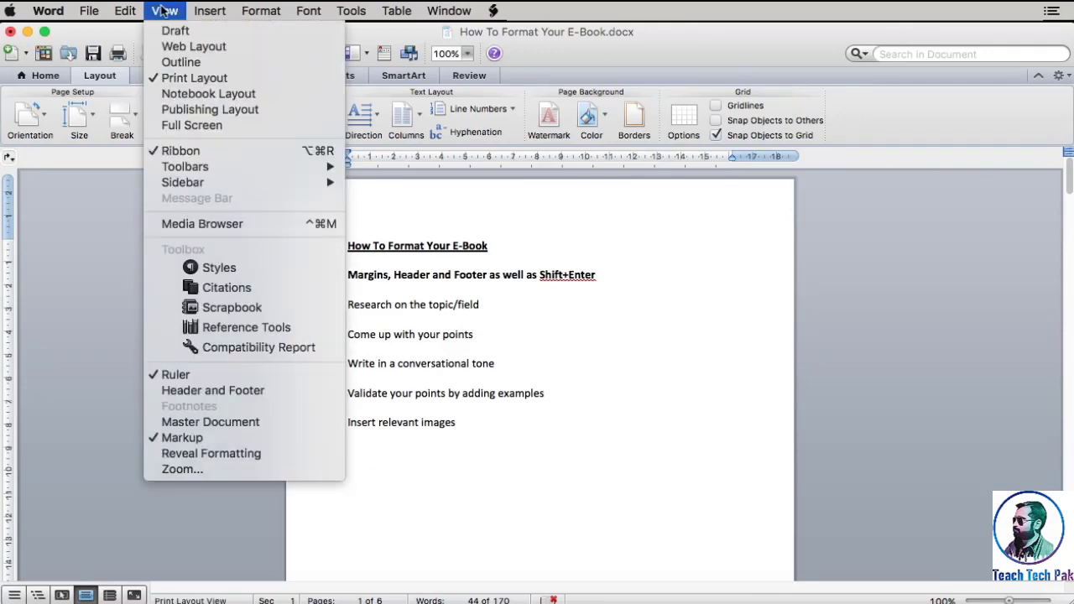
{"action": "left_click", "coordinate": [206, 391]}
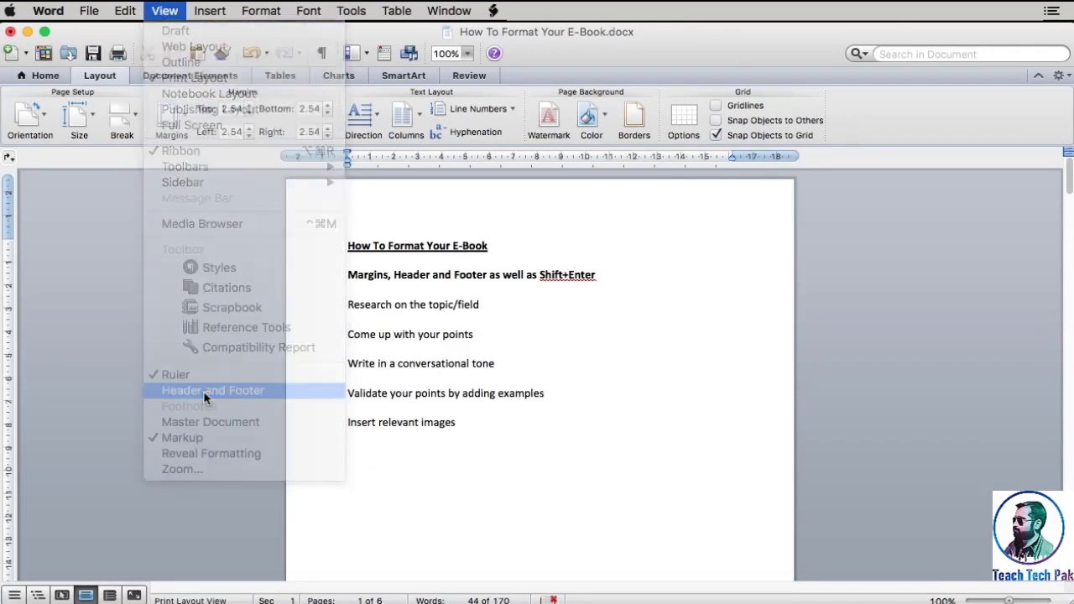
{"action": "scroll", "coordinate": [377, 405], "scroll_direction": "down", "scroll_amount": 10}
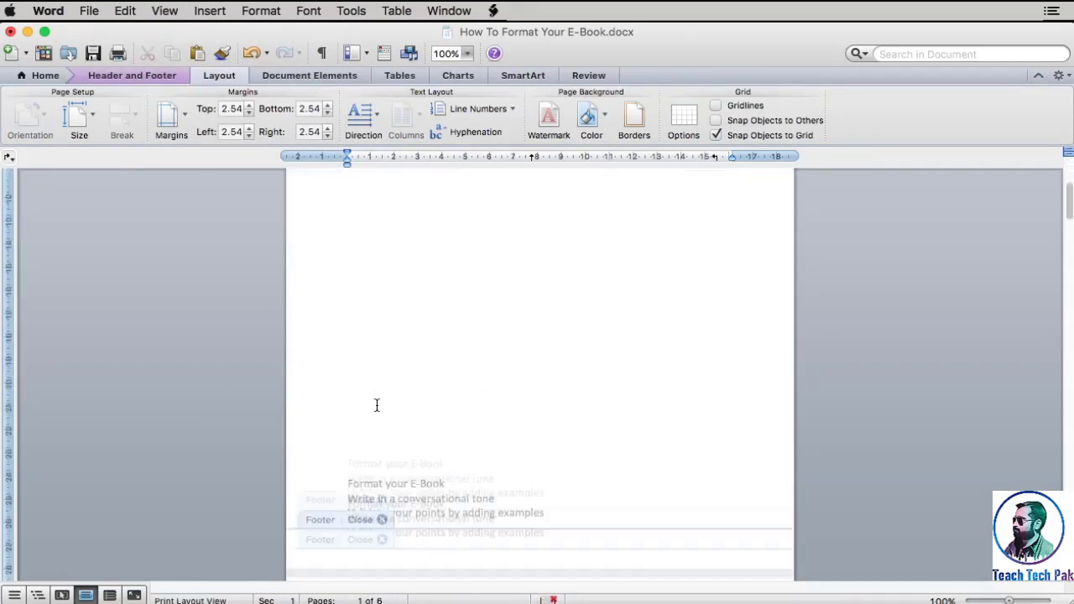
{"action": "scroll", "coordinate": [321, 386], "scroll_direction": "down", "scroll_amount": 15}
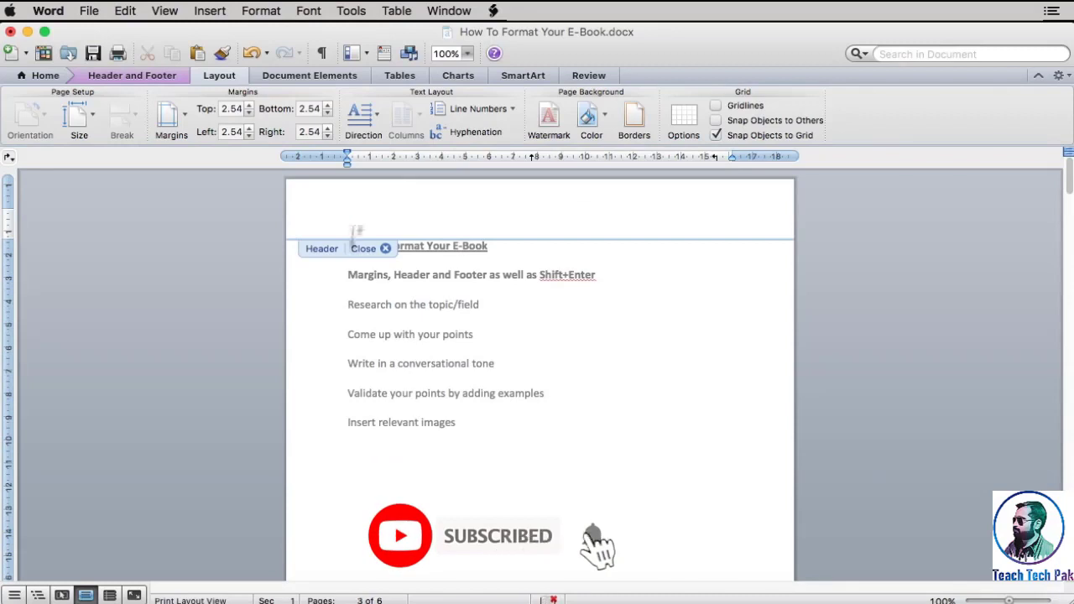
{"action": "type", "text": "Content Cre"}
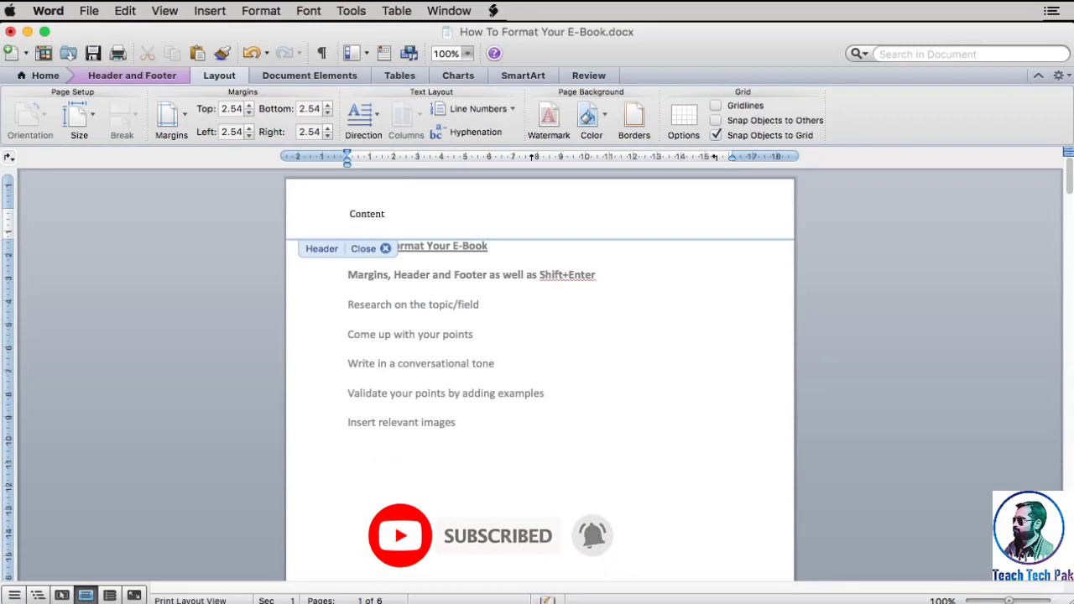
{"action": "type", "text": "ation Videos"}
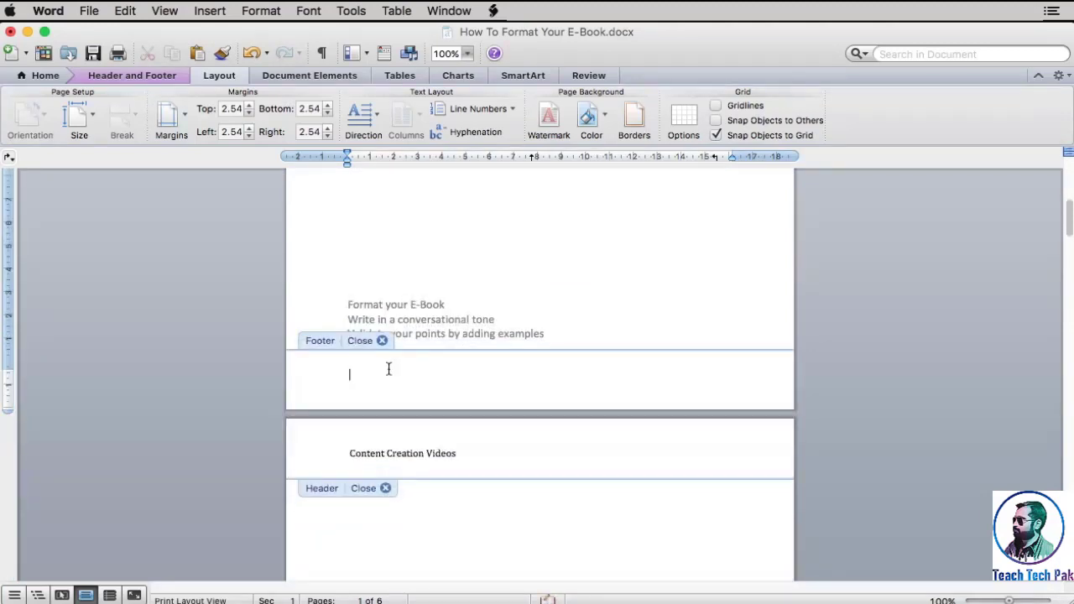
Enter "Content Creation Videos" as the page footer and return to editing the body text
{"action": "type", "text": "Content Creation Videos"}
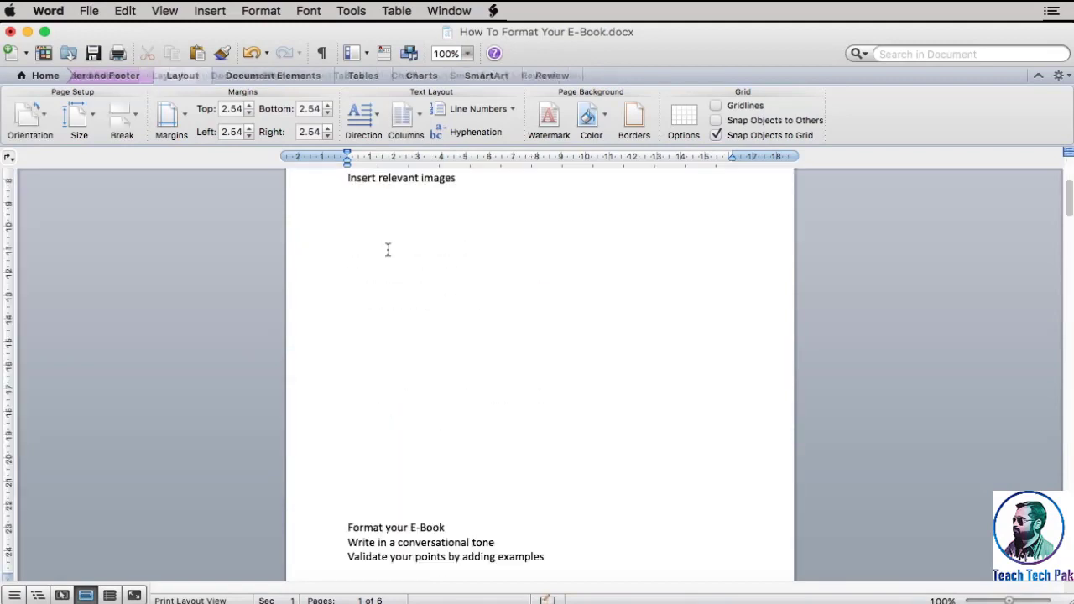
{"action": "double_click", "coordinate": [386, 247]}
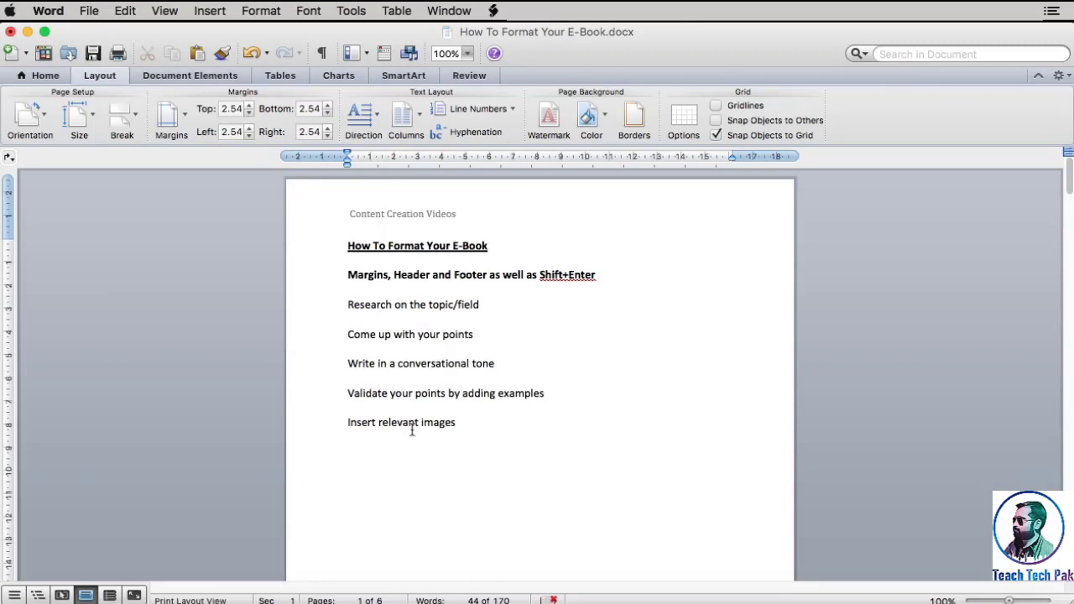
Insert a page break before the line "Validate your points by adding examples" at the end of the first page and check the result
{"action": "scroll", "coordinate": [412, 429], "scroll_direction": "down", "scroll_amount": 10}
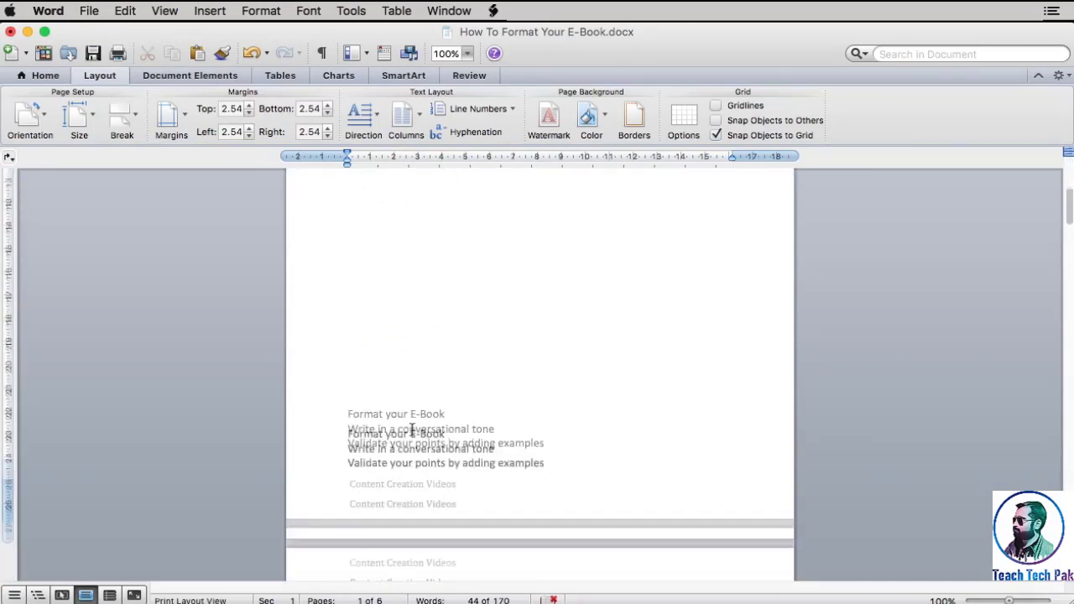
{"action": "scroll", "coordinate": [412, 430], "scroll_direction": "down", "scroll_amount": 1}
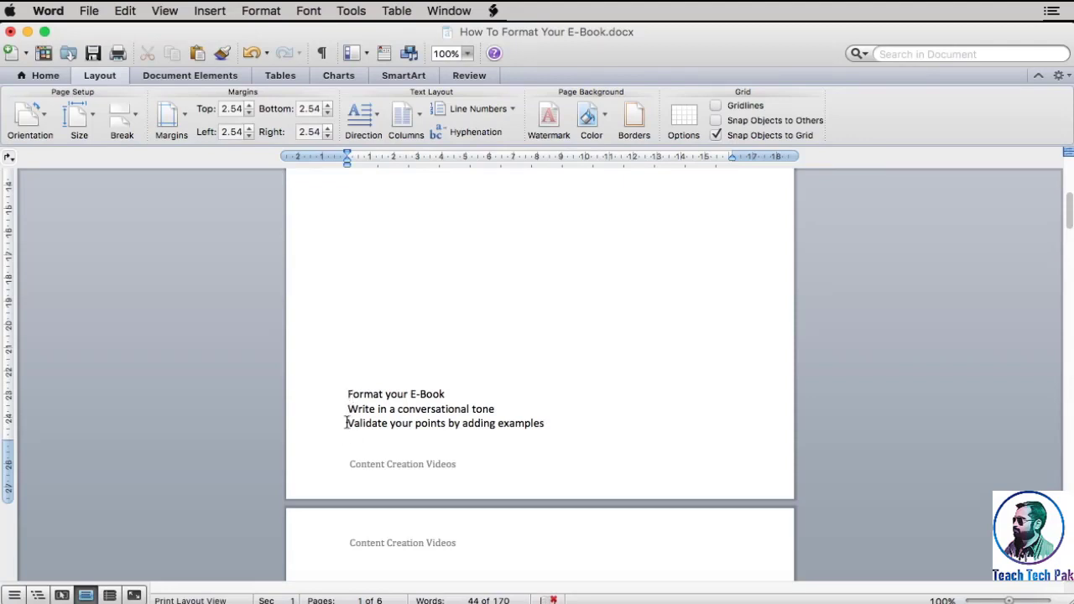
{"action": "left_click", "coordinate": [346, 423]}
{"action": "key", "text": "super+Return"}
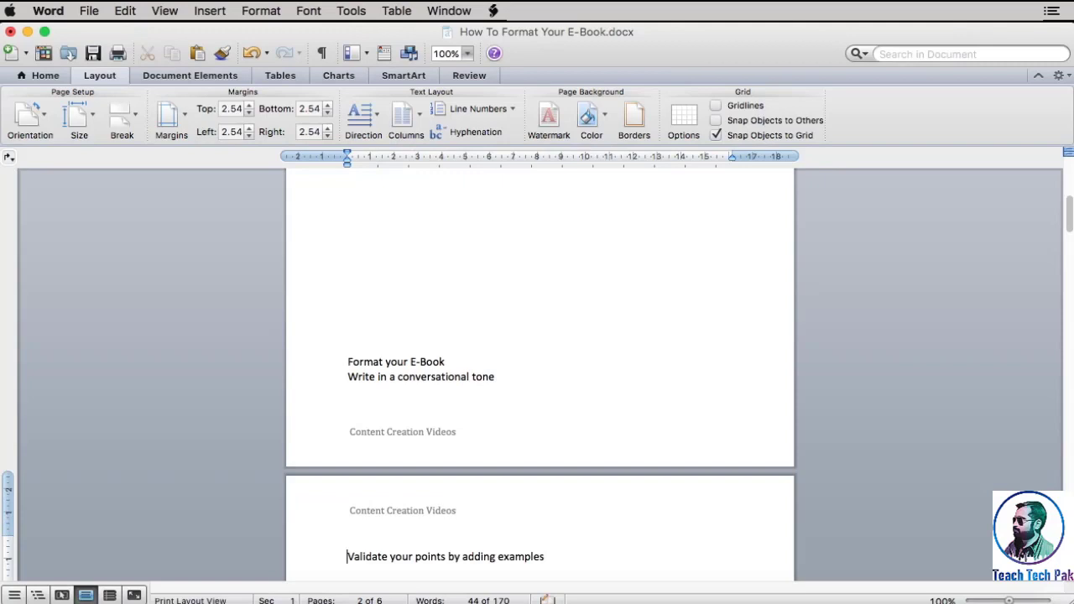
{"action": "scroll", "coordinate": [344, 430], "scroll_direction": "down", "scroll_amount": 3}
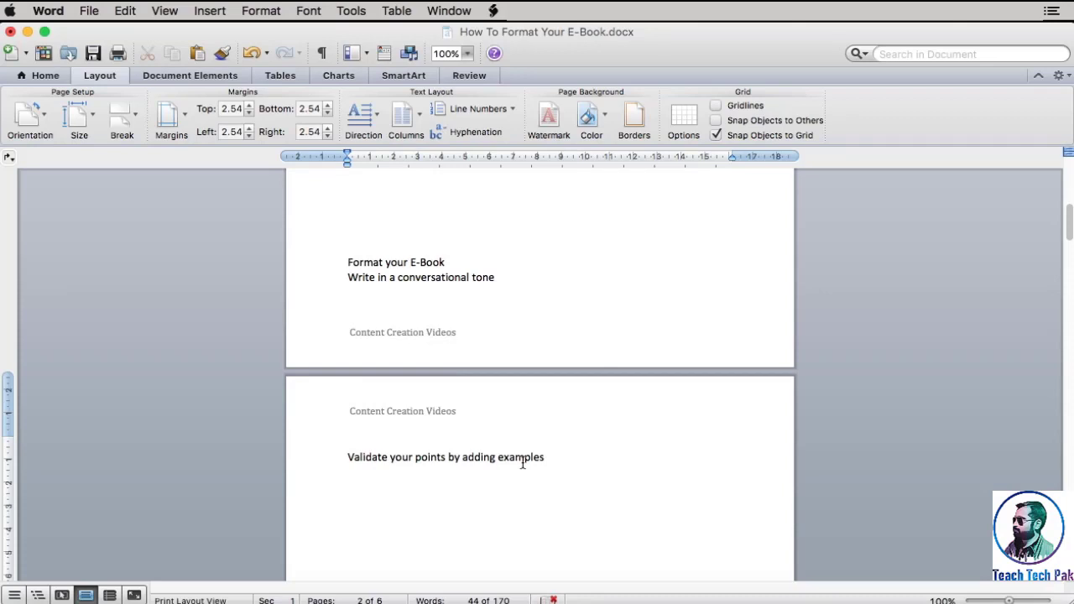
{"action": "scroll", "coordinate": [522, 463], "scroll_direction": "down", "scroll_amount": 3}
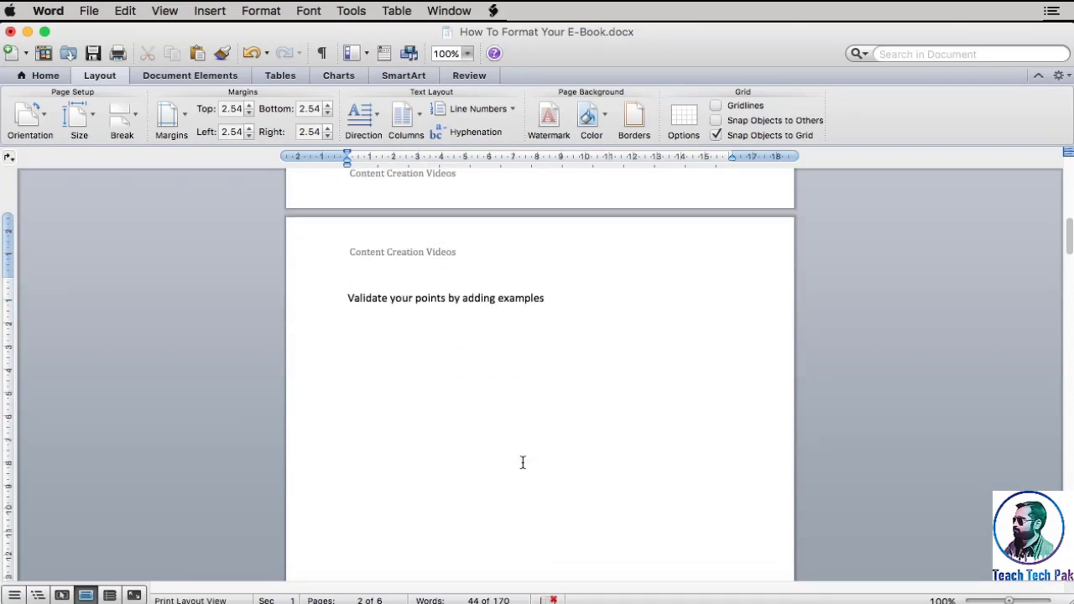
{"action": "scroll", "coordinate": [521, 462], "scroll_direction": "up", "scroll_amount": 4}
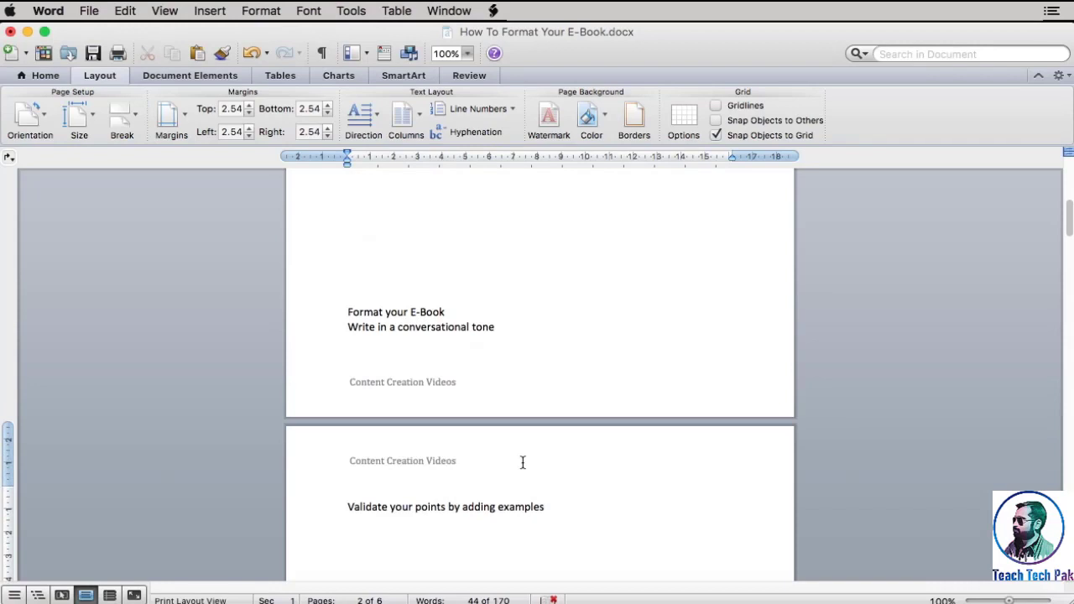
{"action": "scroll", "coordinate": [522, 462], "scroll_direction": "up", "scroll_amount": 1}
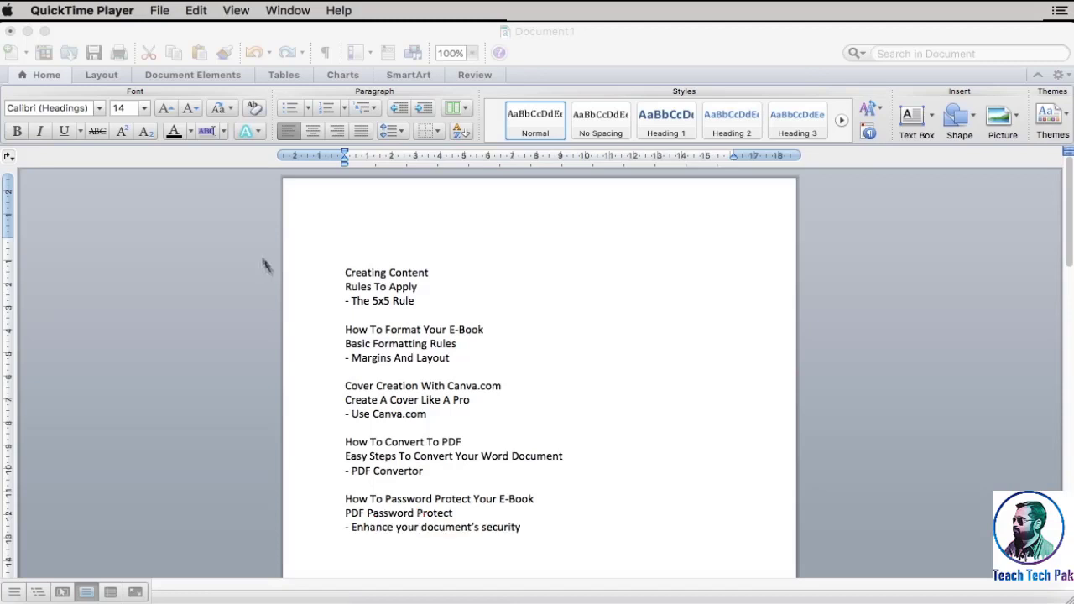
Insert an automatic table of contents in the Classic style at the start of Document1
{"action": "left_click", "coordinate": [212, 75]}
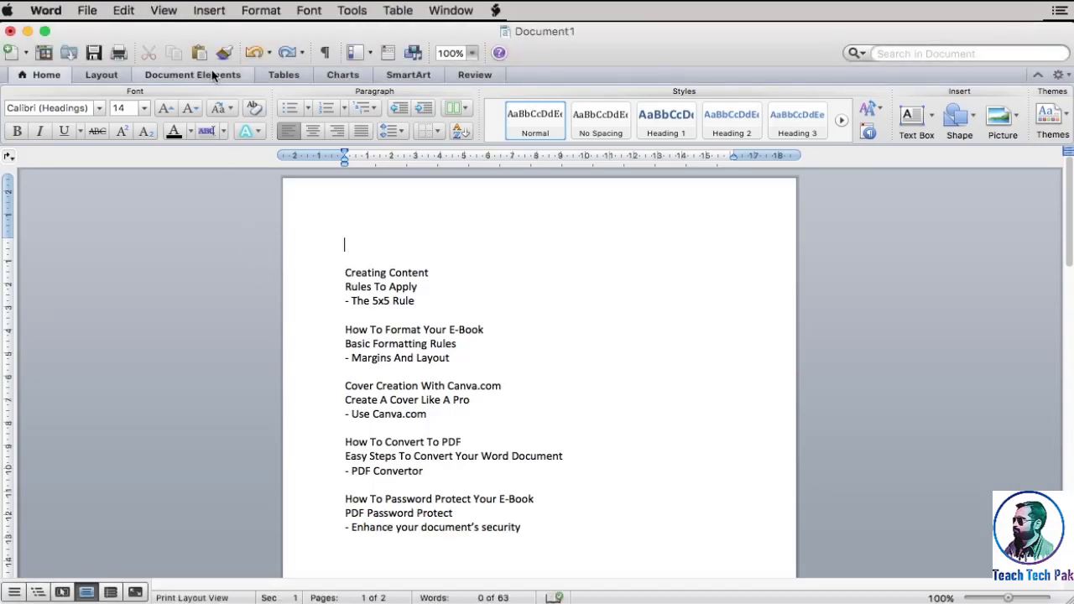
{"action": "left_click", "coordinate": [213, 76]}
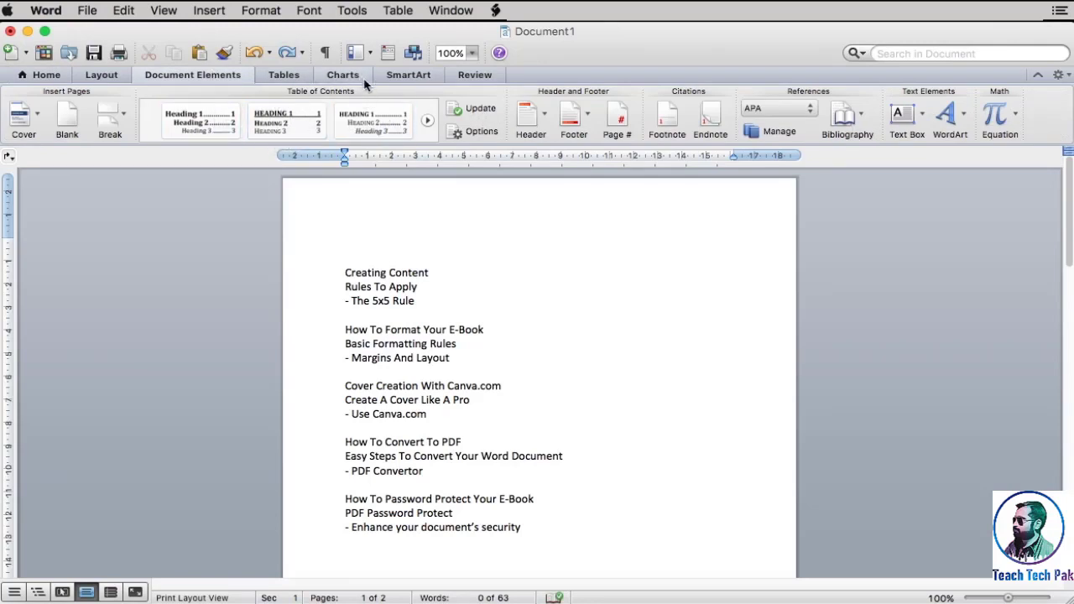
{"action": "left_click", "coordinate": [289, 151]}
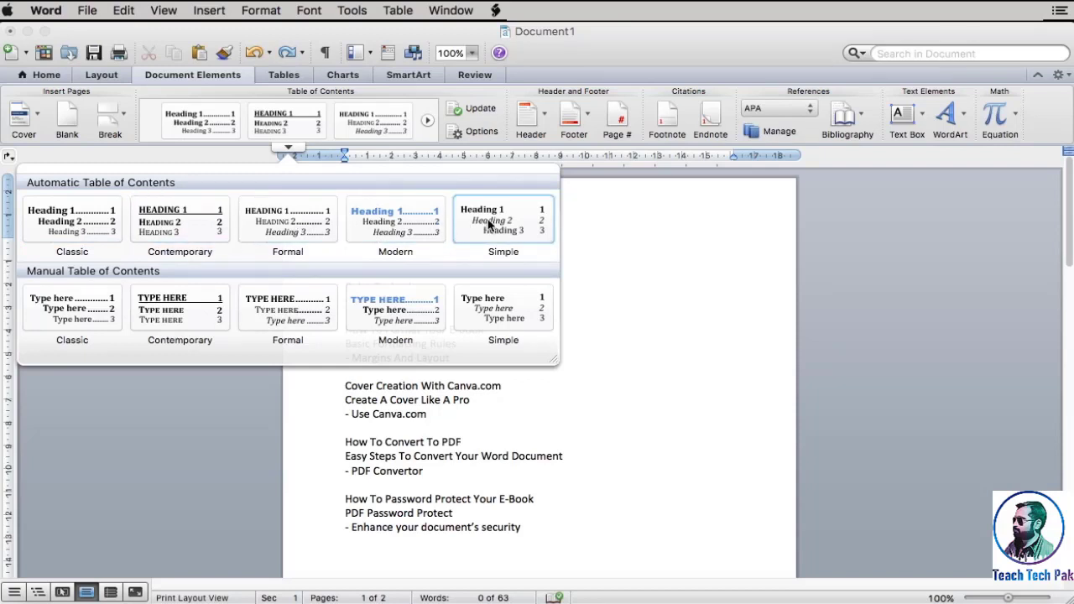
{"action": "left_click", "coordinate": [95, 223]}
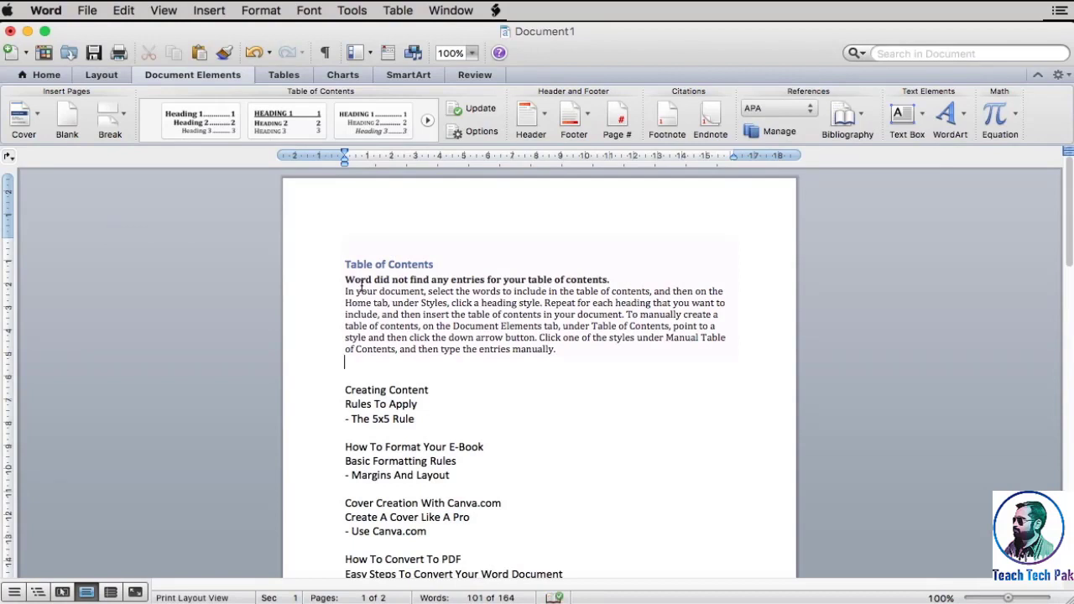
{"action": "left_click", "coordinate": [362, 286]}
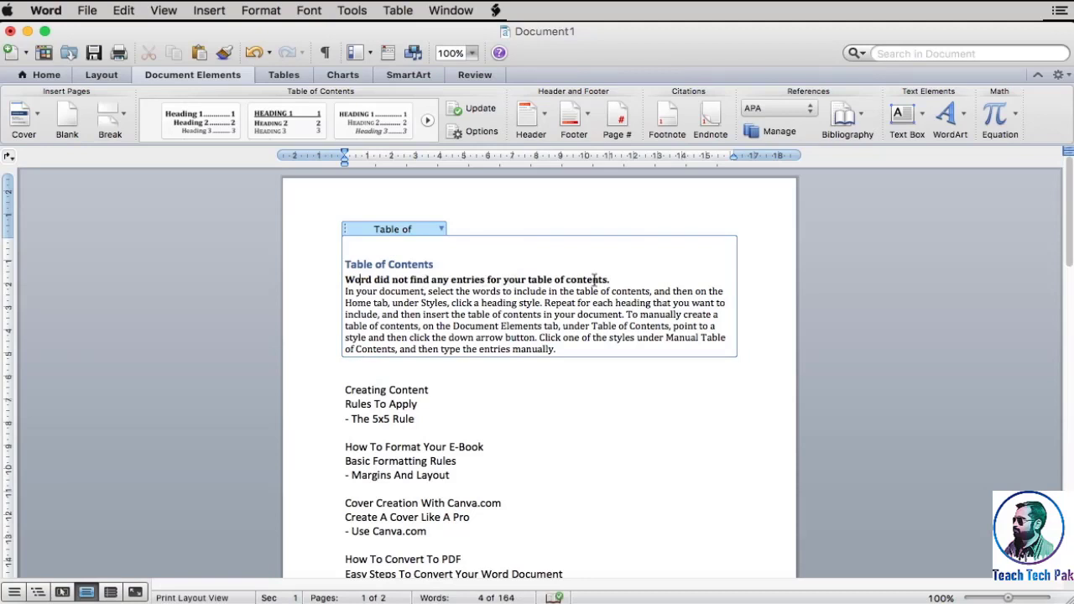
Apply the Heading 1 style to the lines "Creating Content" and "How To Format Your E-Book"
{"action": "left_click", "coordinate": [67, 77]}
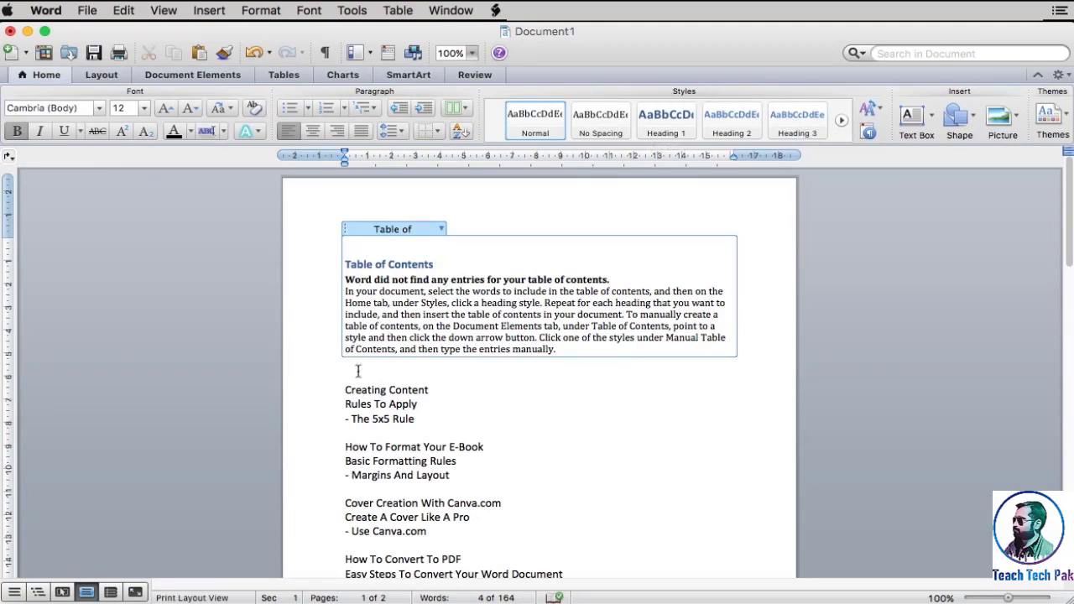
{"action": "left_click", "coordinate": [343, 390]}
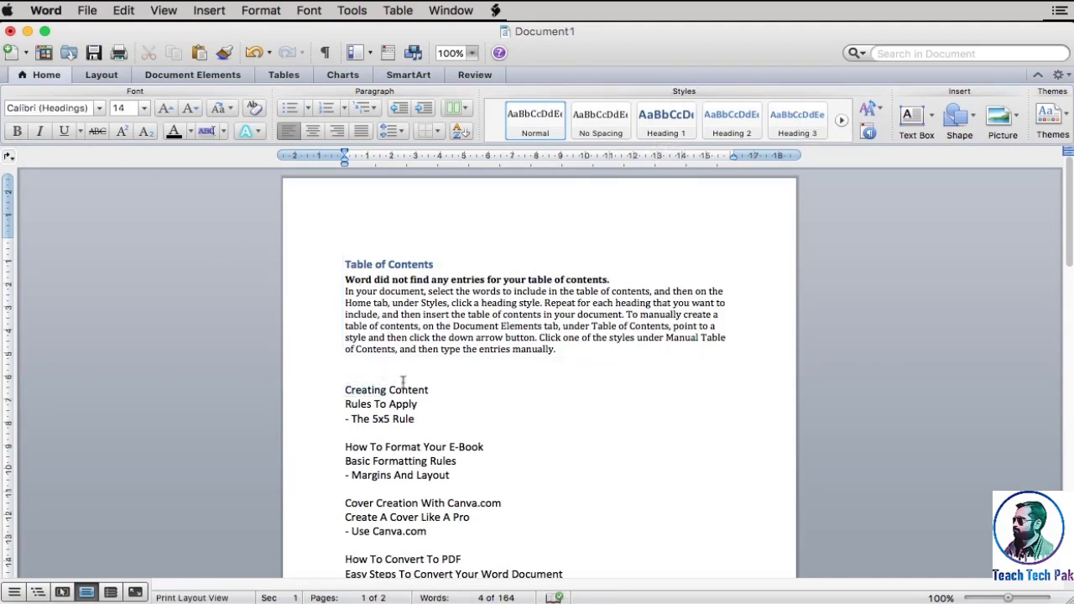
{"action": "left_click_drag", "start_coordinate": [386, 390], "coordinate": [344, 391]}
{"action": "left_click_drag", "start_coordinate": [344, 389], "coordinate": [451, 390]}
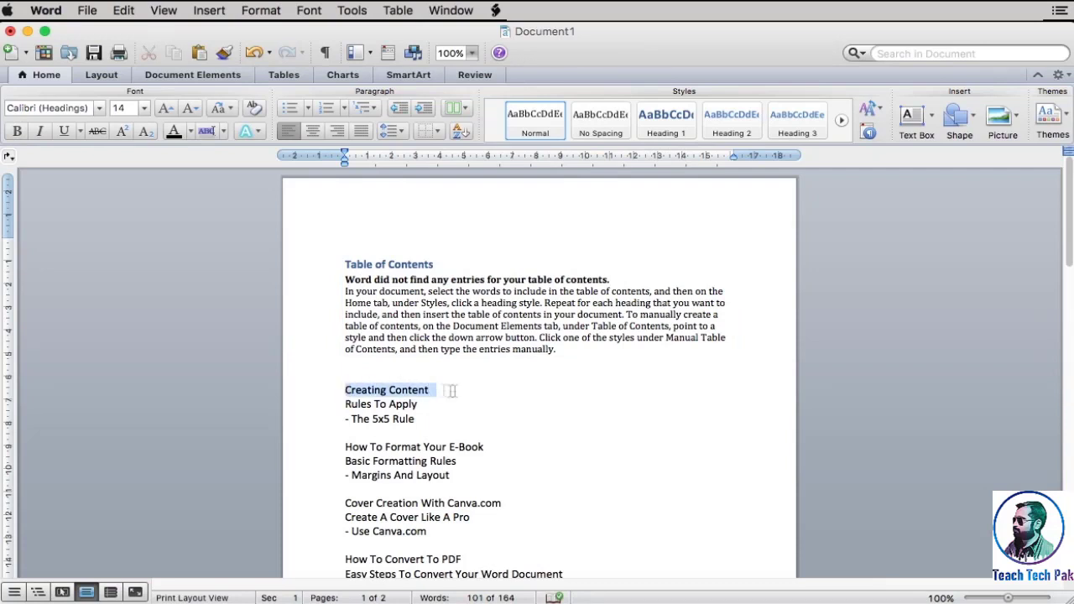
{"action": "left_click", "coordinate": [652, 128]}
{"action": "scroll", "coordinate": [501, 470], "scroll_direction": "down", "scroll_amount": 5}
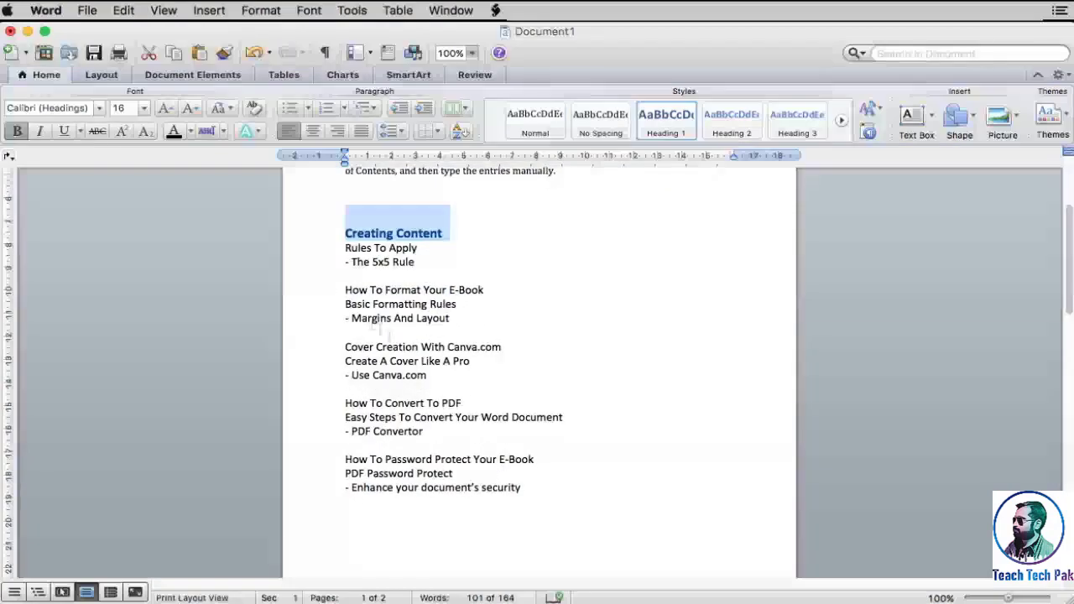
{"action": "left_click", "coordinate": [343, 289]}
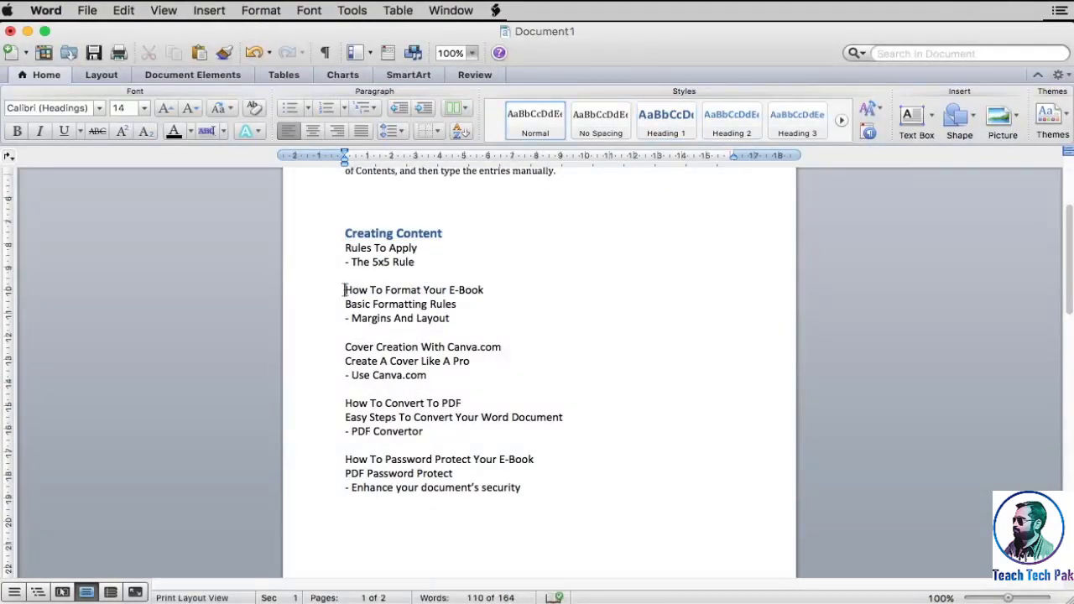
{"action": "left_click_drag", "start_coordinate": [343, 289], "coordinate": [498, 290]}
{"action": "left_click", "coordinate": [666, 126]}
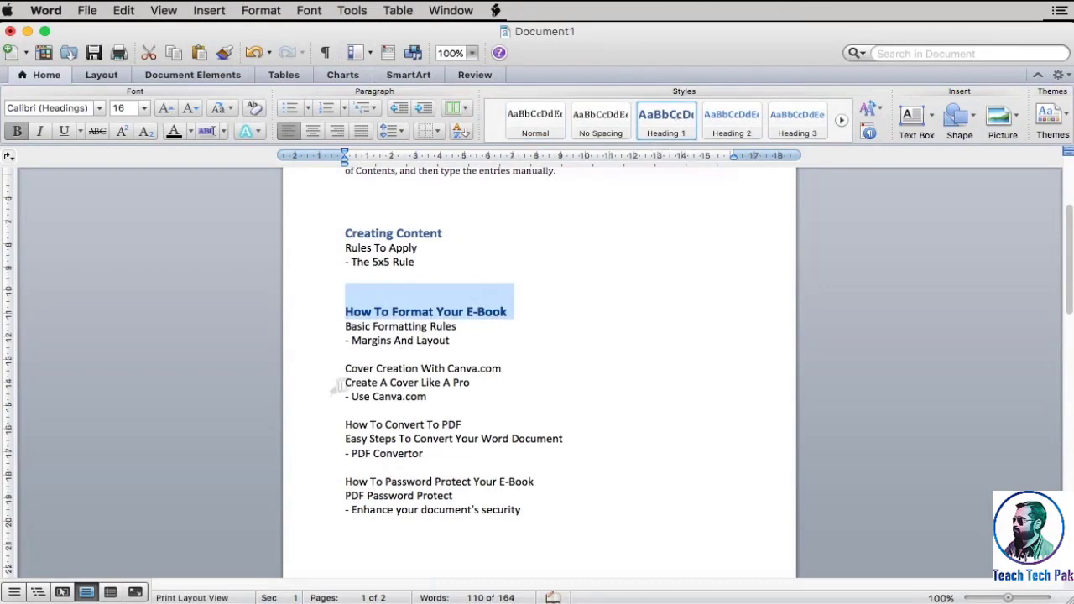
Apply the Heading 1 style to the lines "Cover Creation With Canva.com" and "How To Convert To PDF"
{"action": "left_click_drag", "start_coordinate": [342, 370], "coordinate": [523, 370]}
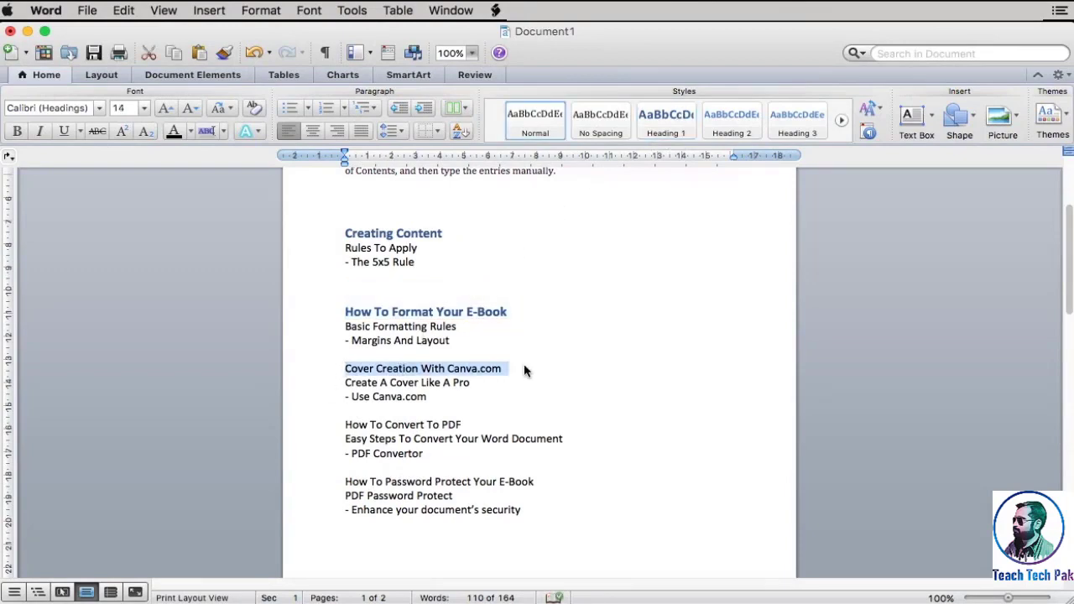
{"action": "left_click", "coordinate": [663, 126]}
{"action": "scroll", "coordinate": [577, 398], "scroll_direction": "down", "scroll_amount": 3}
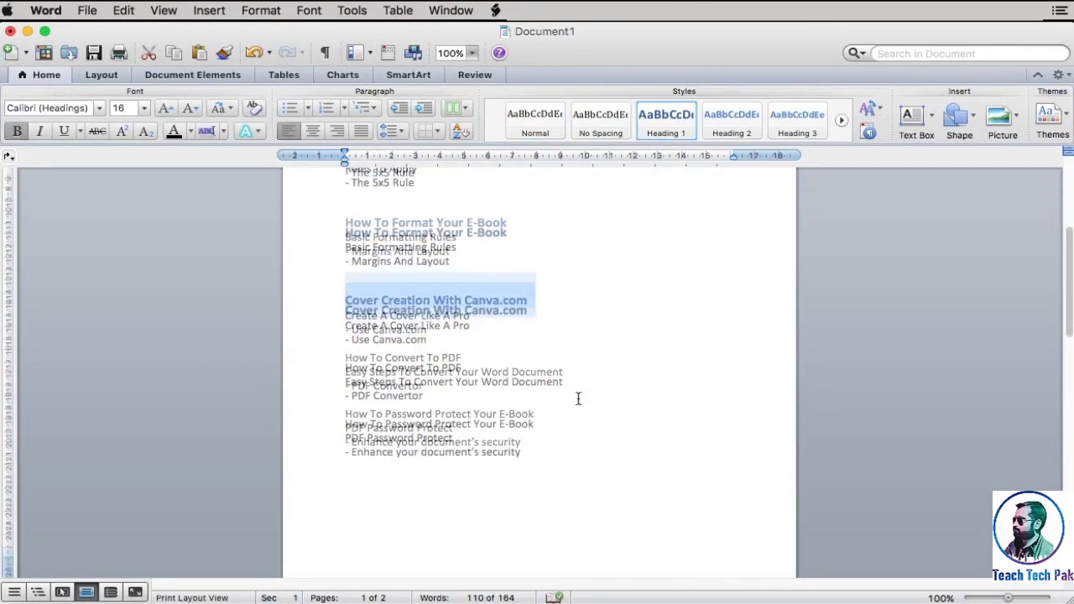
{"action": "left_click_drag", "start_coordinate": [341, 318], "coordinate": [485, 320]}
{"action": "left_click", "coordinate": [663, 127]}
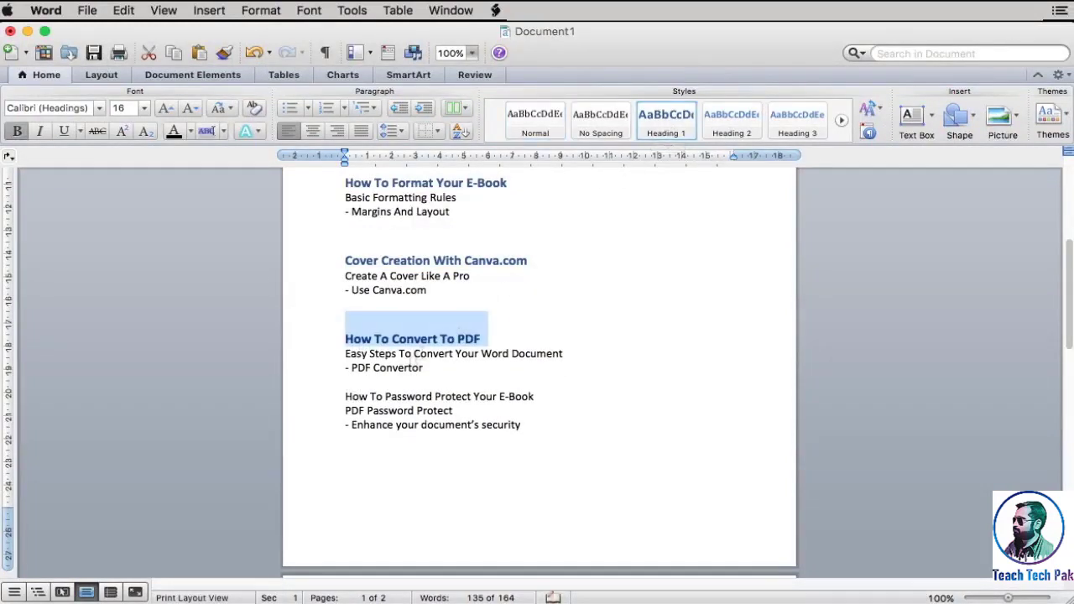
Apply the Heading 2 style to the lines "Rules To Apply" and "Basic Formatting Rules"
{"action": "scroll", "coordinate": [344, 349], "scroll_direction": "up", "scroll_amount": 6}
{"action": "left_click", "coordinate": [344, 348]}
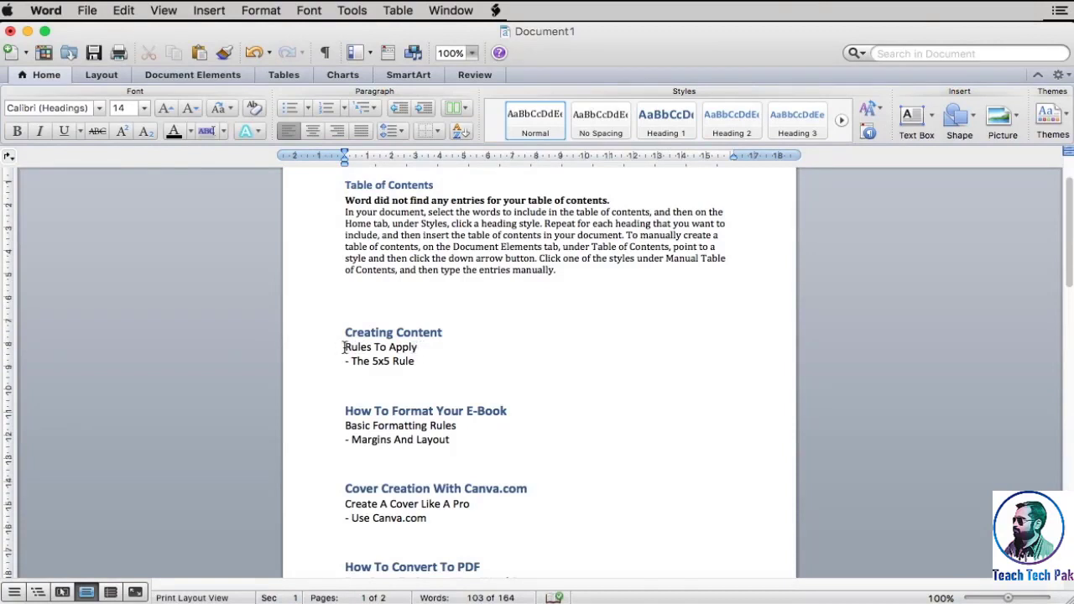
{"action": "left_click_drag", "start_coordinate": [388, 346], "coordinate": [432, 348]}
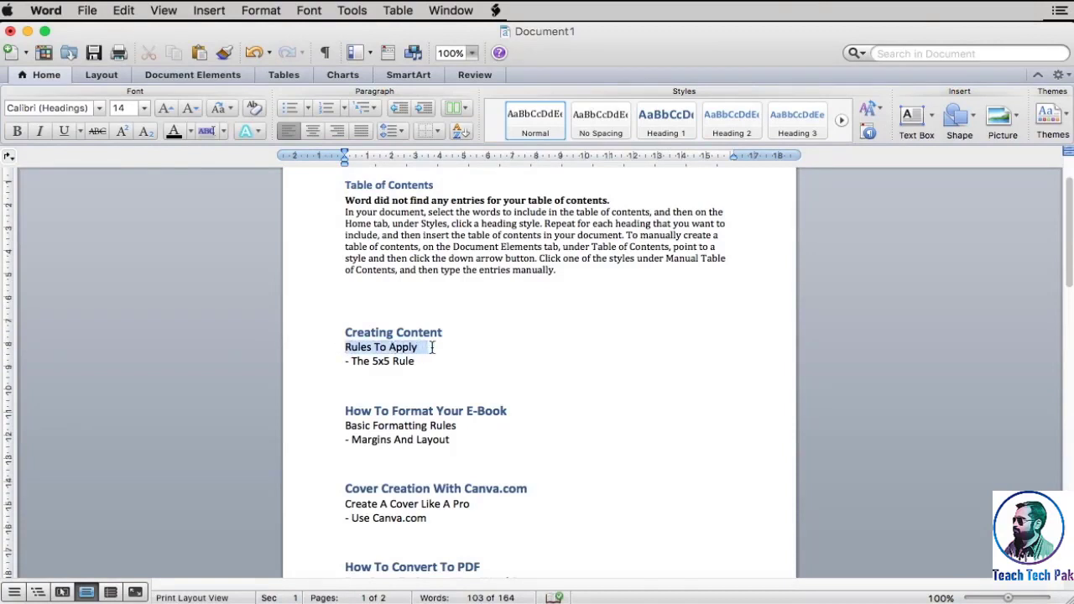
{"action": "left_click", "coordinate": [728, 124]}
{"action": "left_click", "coordinate": [500, 378]}
{"action": "scroll", "coordinate": [500, 378], "scroll_direction": "down", "scroll_amount": 3}
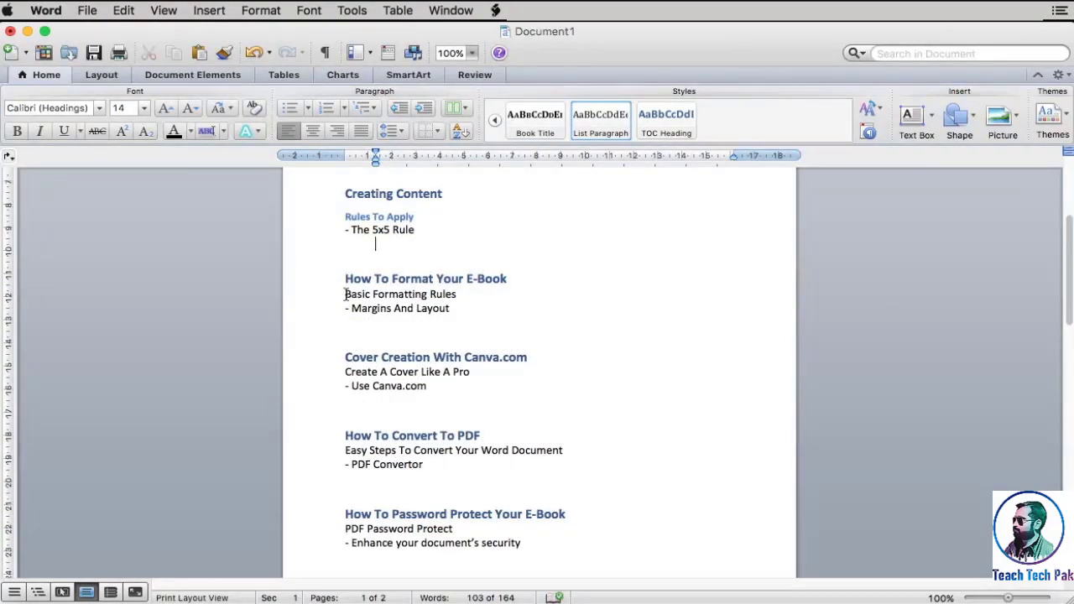
{"action": "left_click", "coordinate": [345, 293]}
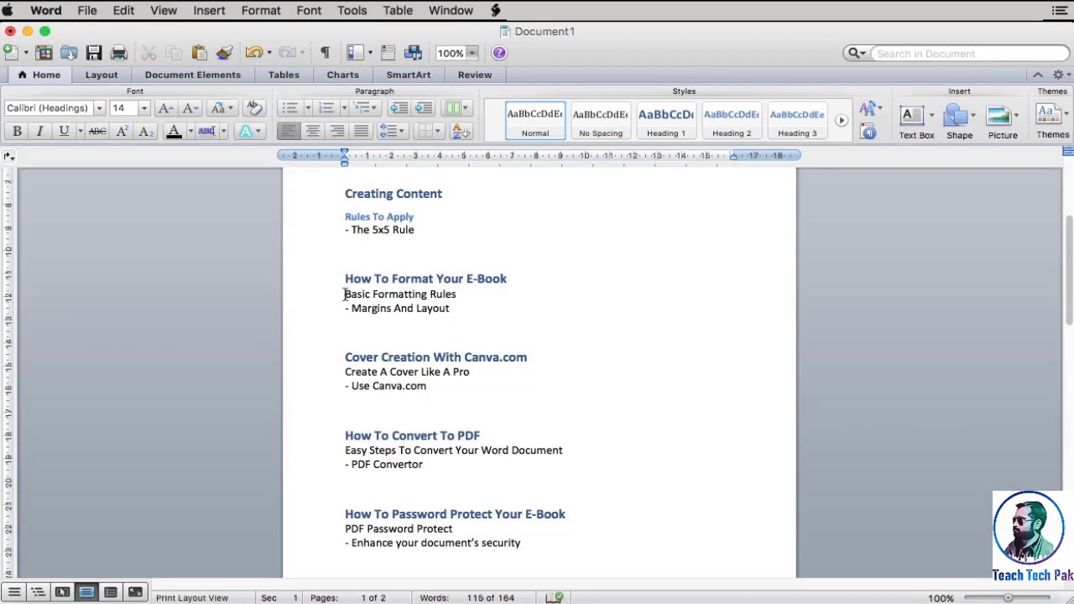
{"action": "left_click_drag", "start_coordinate": [344, 293], "coordinate": [473, 295]}
{"action": "left_click", "coordinate": [731, 117]}
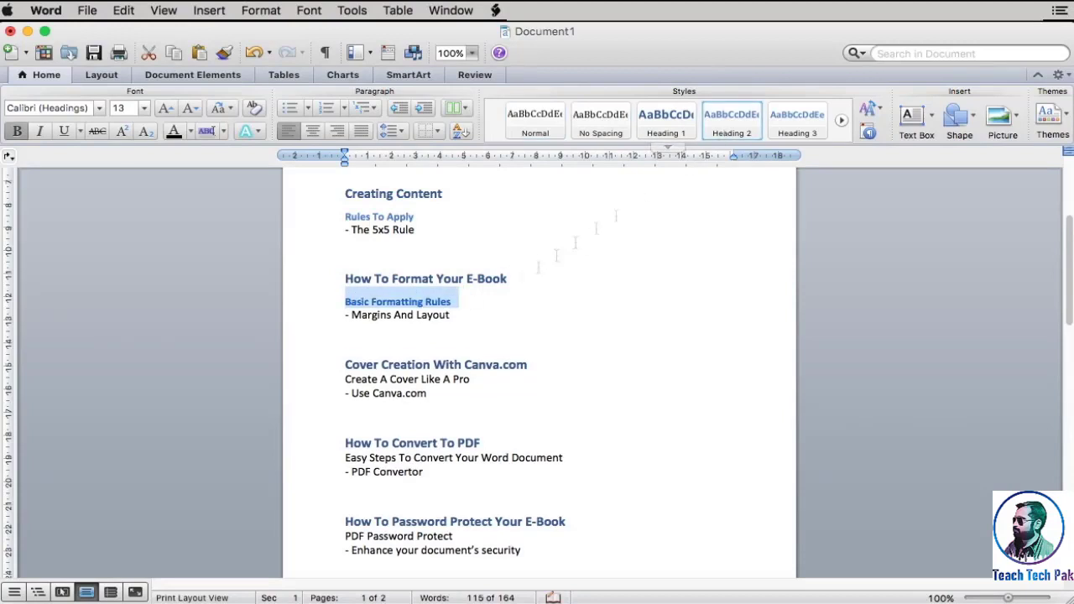
Apply the Heading 2 style to the lines "Create A Cover Like A Pro" and "Easy Steps To Convert Your Word Document"
{"action": "left_click_drag", "start_coordinate": [344, 379], "coordinate": [470, 380]}
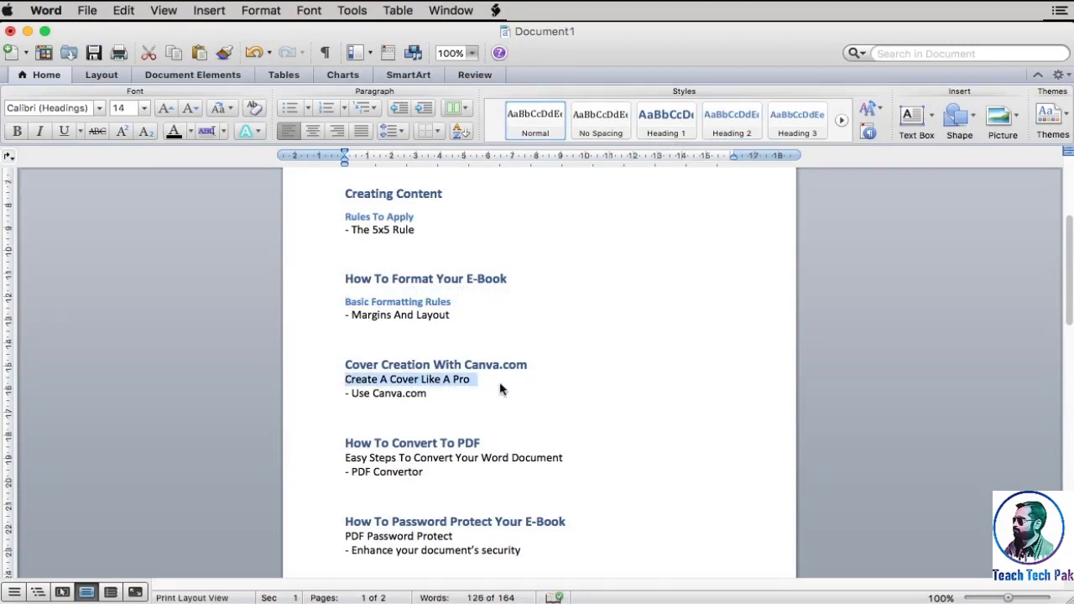
{"action": "left_click", "coordinate": [729, 124]}
{"action": "scroll", "coordinate": [588, 319], "scroll_direction": "down", "scroll_amount": 5}
{"action": "left_click", "coordinate": [344, 306]}
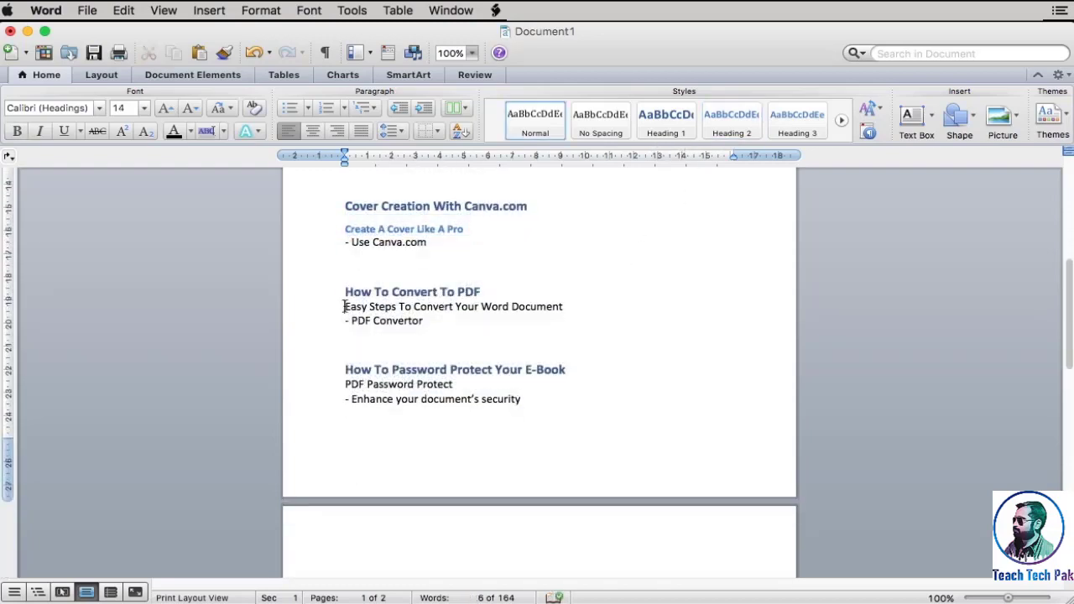
{"action": "left_click", "coordinate": [565, 305], "text": "shift"}
{"action": "left_click", "coordinate": [731, 117]}
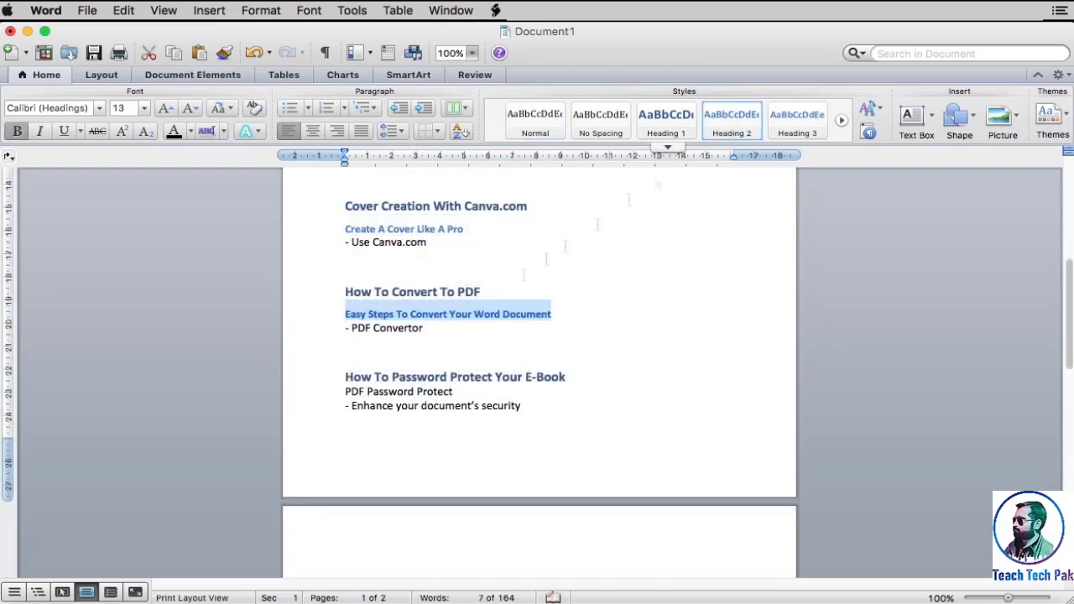
Apply the Heading 2 style to the line "PDF Password Protect" under the last heading
{"action": "left_click_drag", "start_coordinate": [344, 391], "coordinate": [457, 391]}
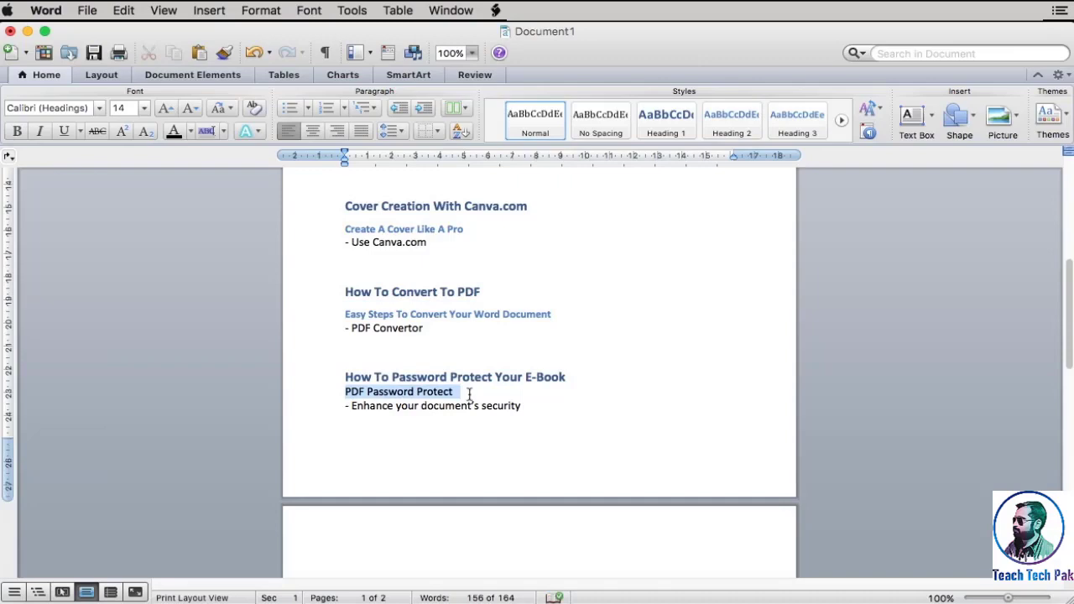
{"action": "left_click", "coordinate": [730, 117]}
{"action": "left_click", "coordinate": [582, 340]}
Update the table of contents at the start of the document so it lists the styled headings
{"action": "scroll", "coordinate": [583, 340], "scroll_direction": "up", "scroll_amount": 6}
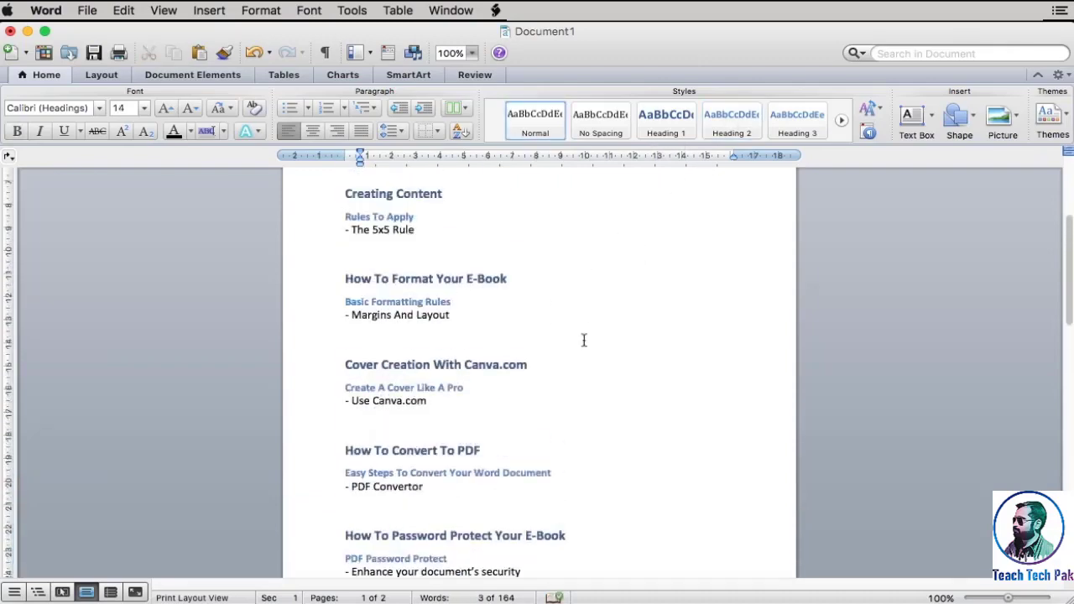
{"action": "scroll", "coordinate": [431, 453], "scroll_direction": "down", "scroll_amount": 4}
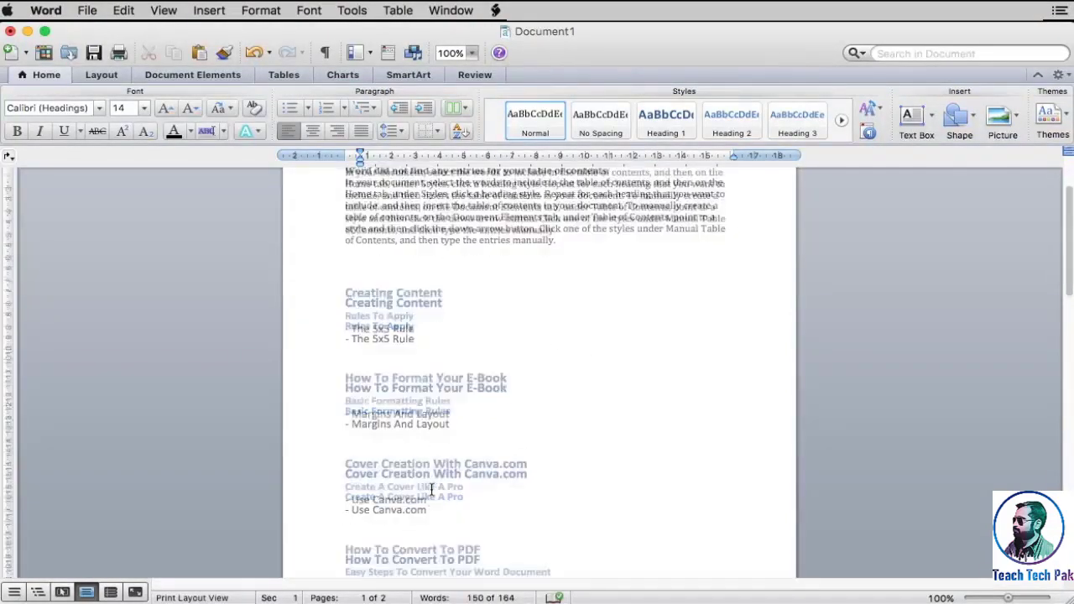
{"action": "scroll", "coordinate": [431, 489], "scroll_direction": "up", "scroll_amount": 6}
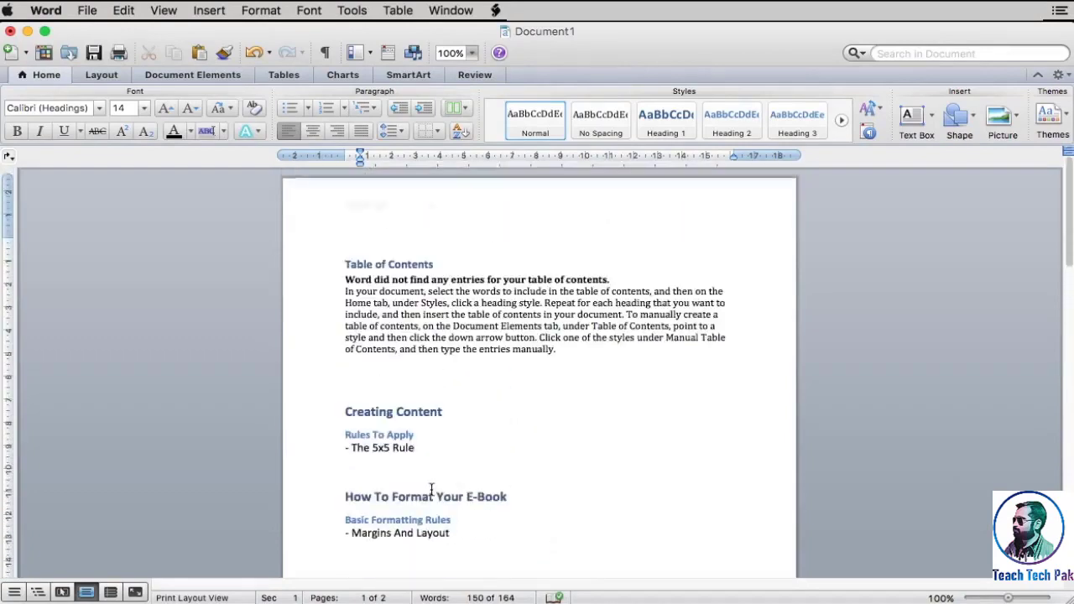
{"action": "left_click", "coordinate": [436, 265]}
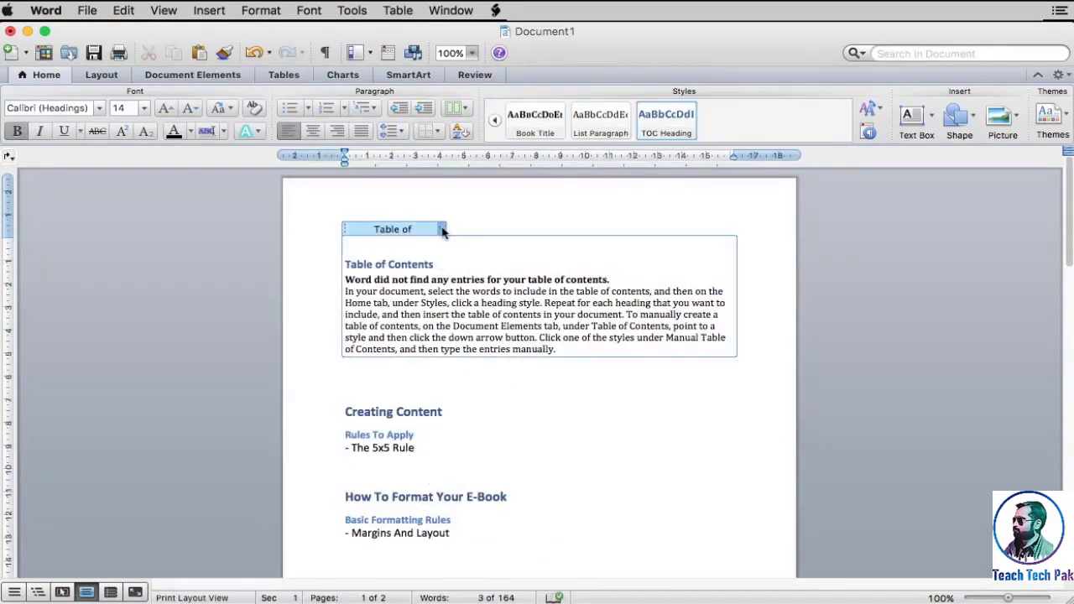
{"action": "left_click", "coordinate": [442, 229]}
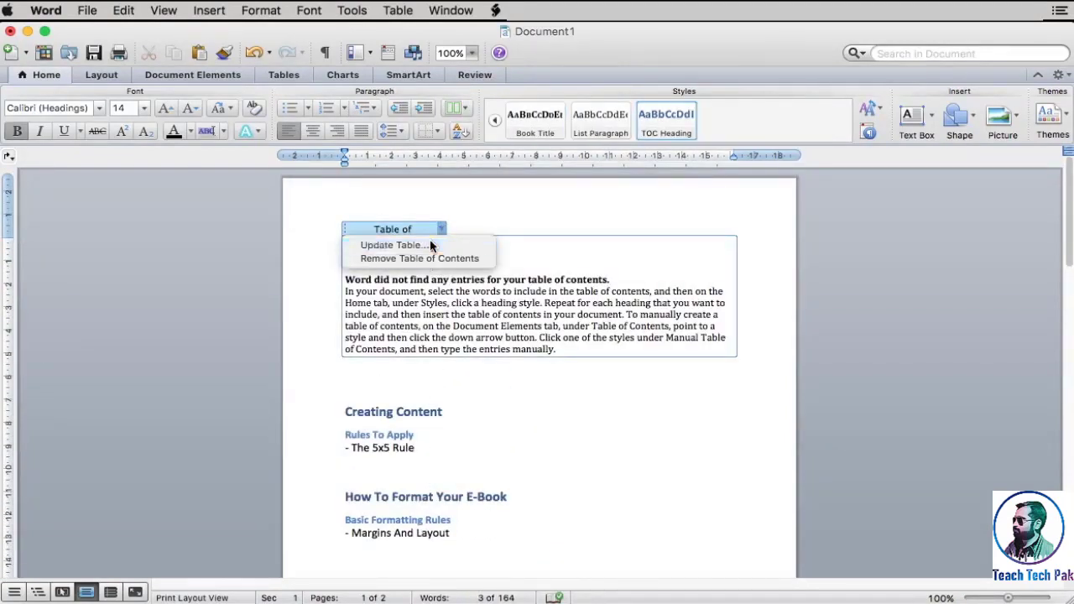
{"action": "left_click", "coordinate": [429, 242]}
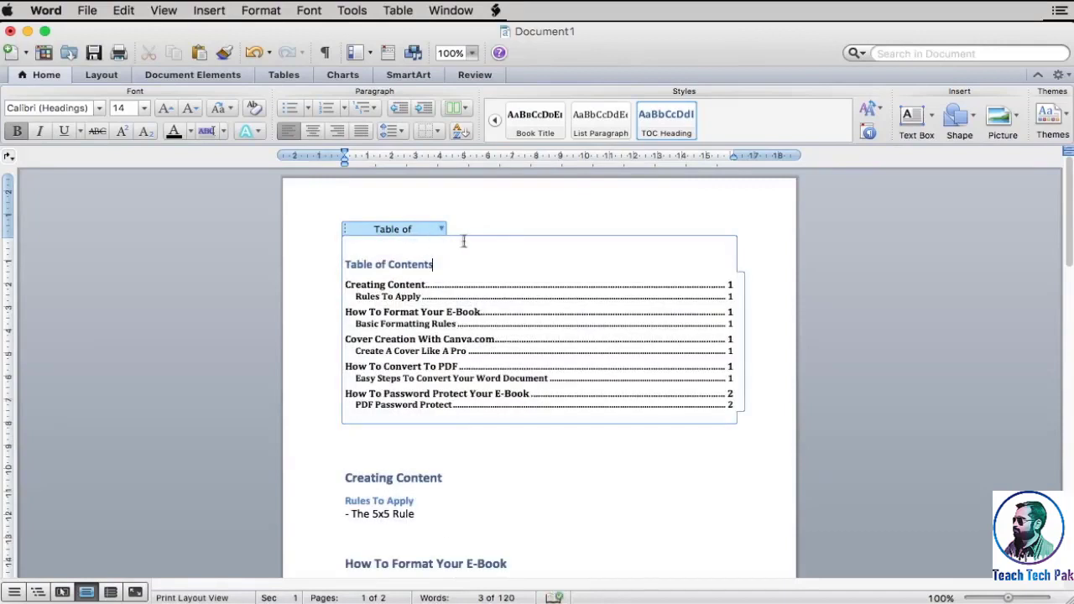
{"action": "left_click", "coordinate": [551, 456]}
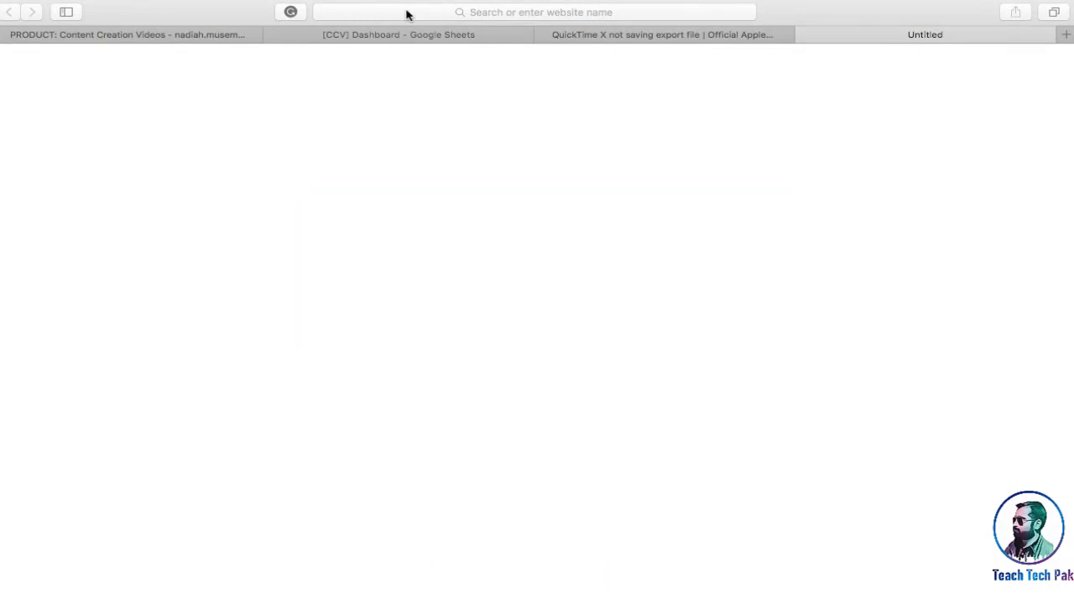
Open canva.com in the empty Safari tab and log in with the prefilled account details
{"action": "left_click", "coordinate": [481, 12]}
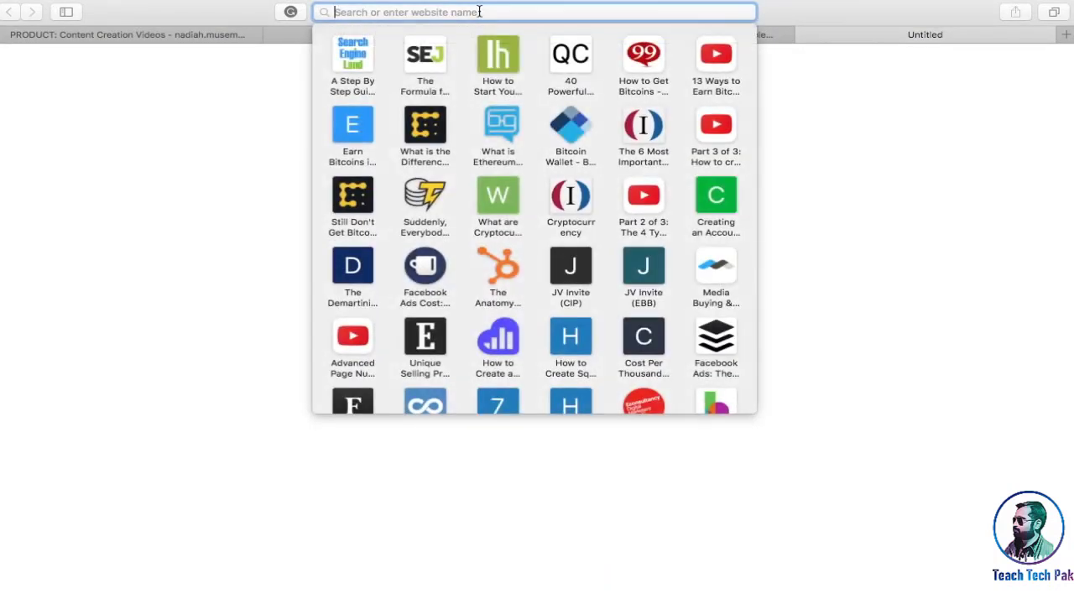
{"action": "type", "text": "canva"}
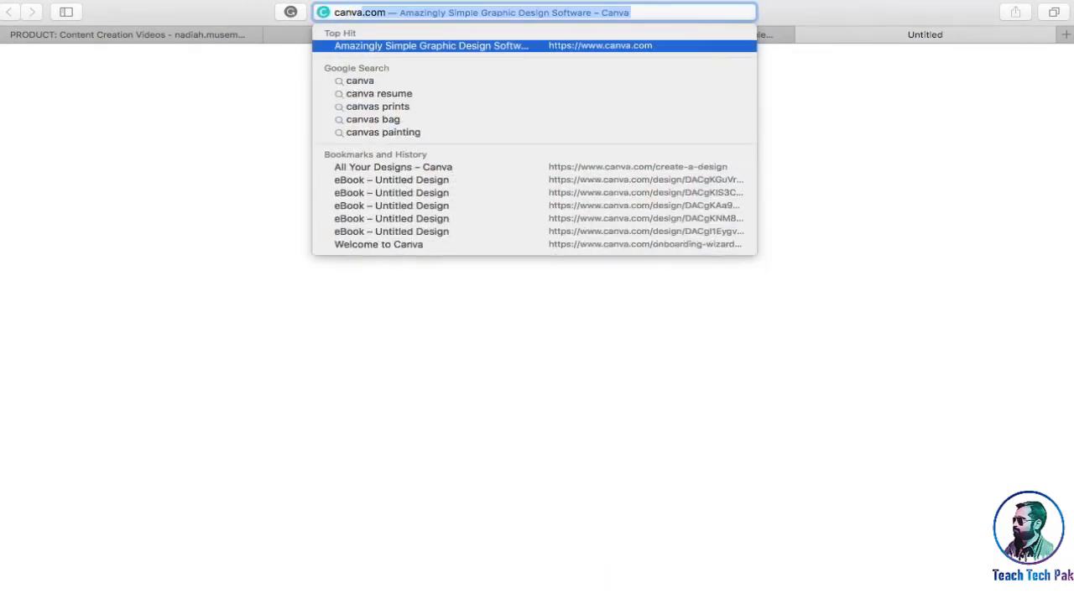
{"action": "key", "text": "Return"}
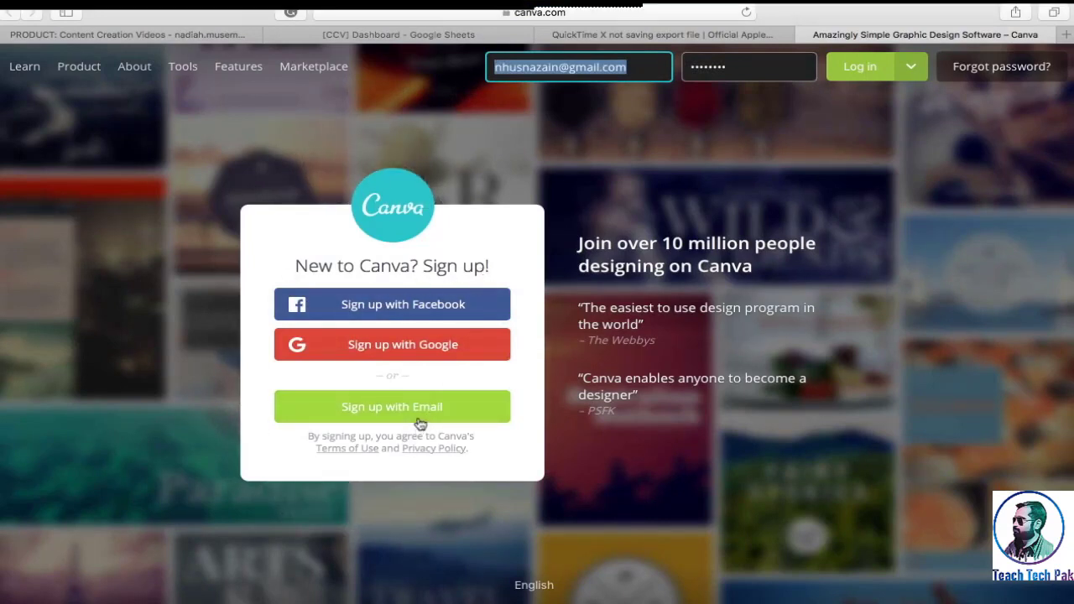
{"action": "left_click", "coordinate": [858, 73]}
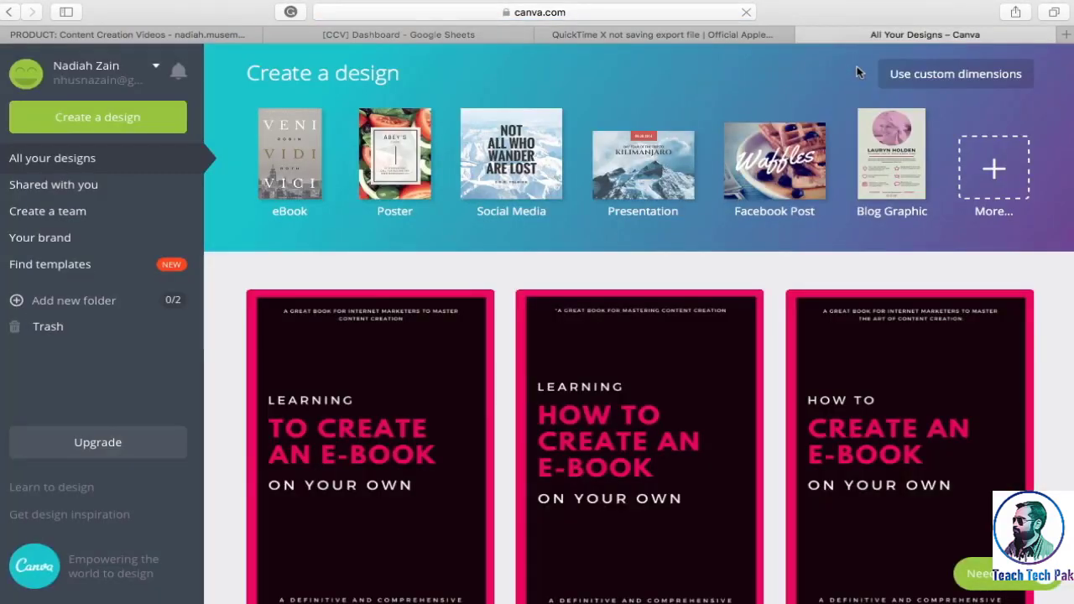
Look through the available design types and create a new eBook design from the popular types
{"action": "left_click", "coordinate": [159, 115]}
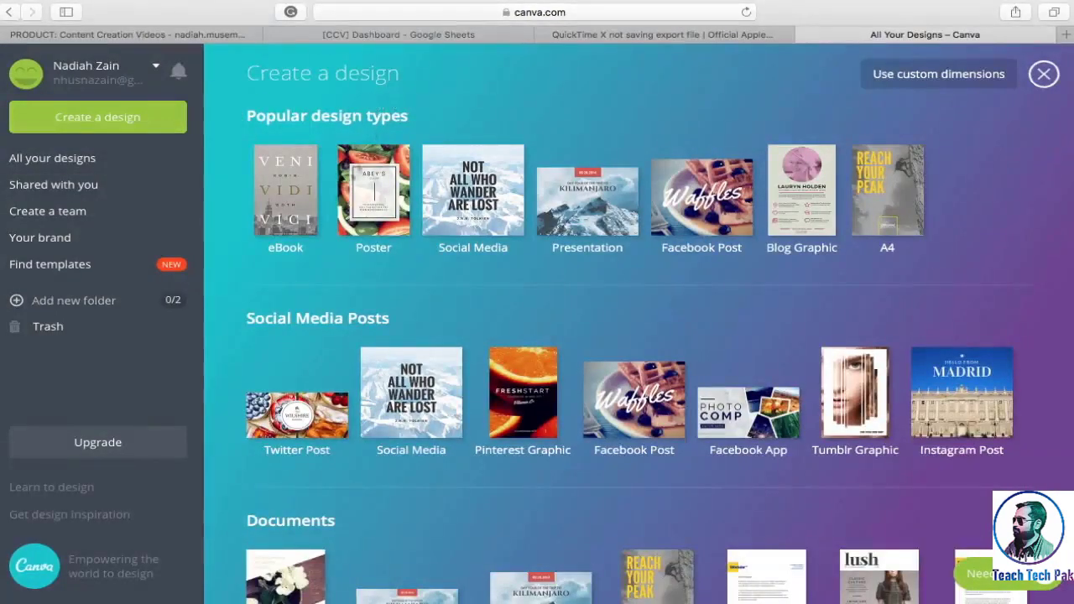
{"action": "scroll", "coordinate": [311, 238], "scroll_direction": "down", "scroll_amount": 3}
{"action": "scroll", "coordinate": [311, 238], "scroll_direction": "down", "scroll_amount": 4}
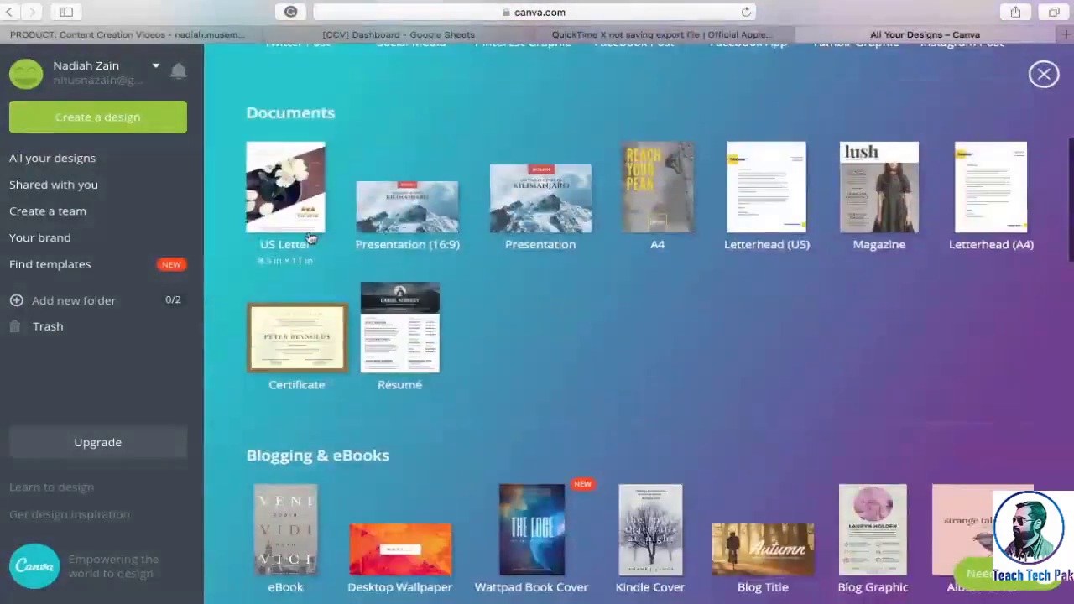
{"action": "scroll", "coordinate": [310, 239], "scroll_direction": "down", "scroll_amount": 5}
{"action": "scroll", "coordinate": [310, 239], "scroll_direction": "up", "scroll_amount": 1}
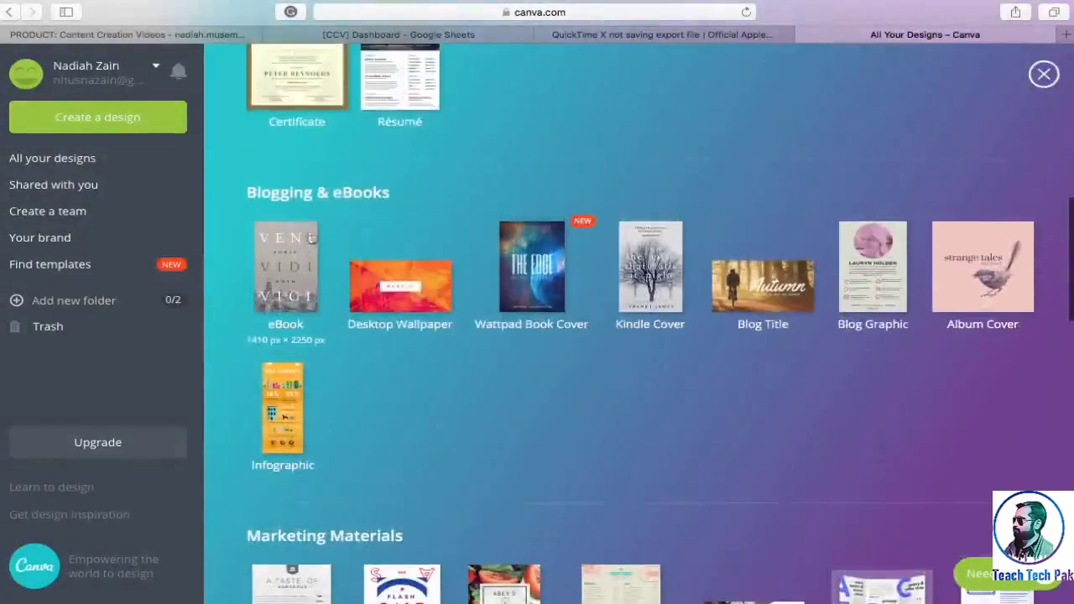
{"action": "scroll", "coordinate": [410, 202], "scroll_direction": "up", "scroll_amount": 10}
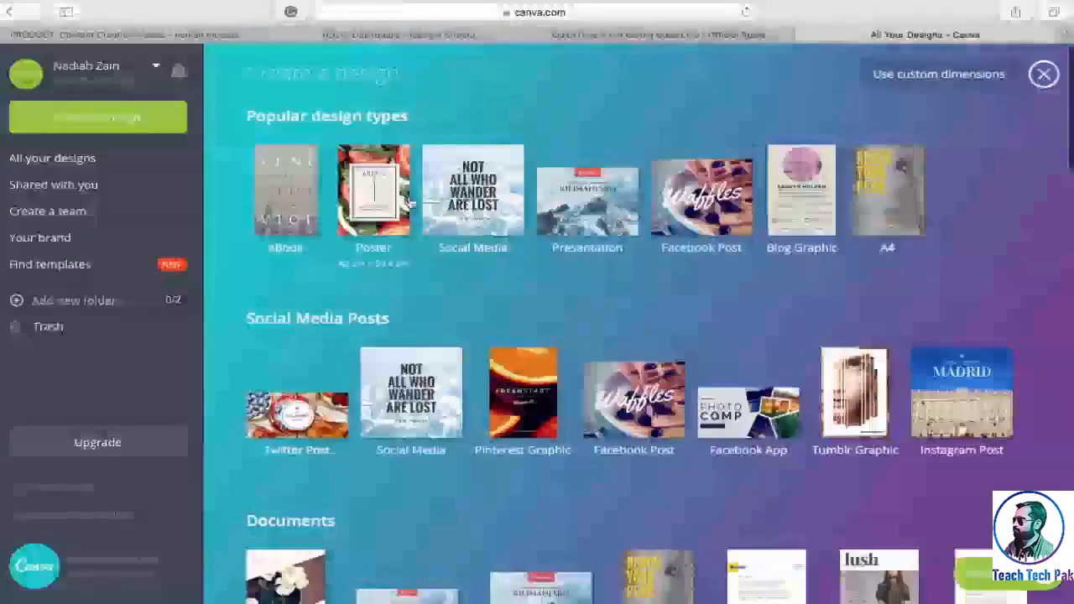
{"action": "left_click", "coordinate": [281, 208]}
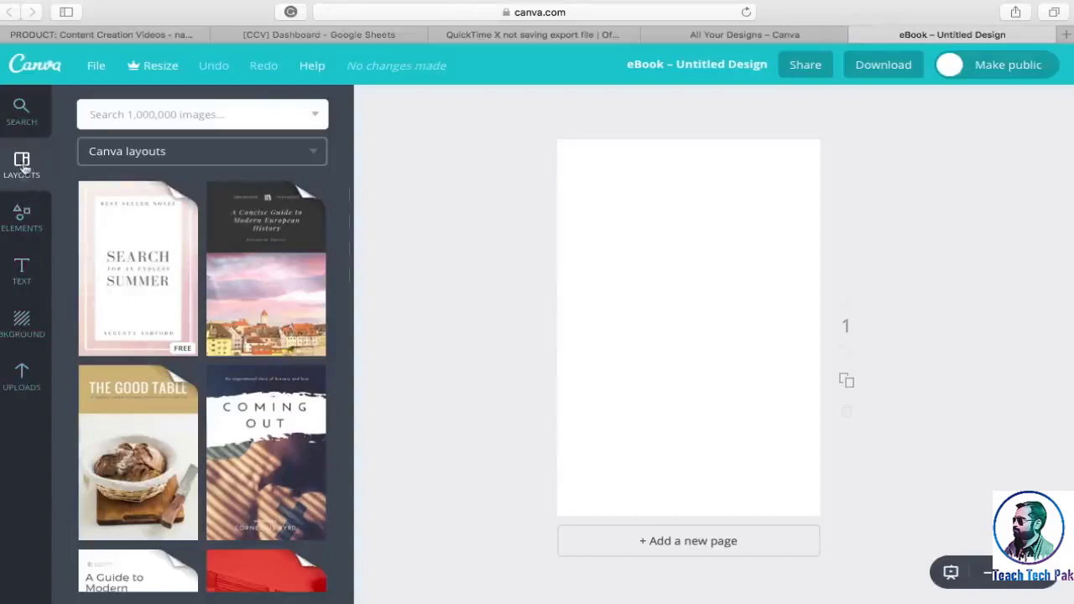
Browse the ready-made Canva layouts available for the eBook cover
{"action": "scroll", "coordinate": [136, 306], "scroll_direction": "down", "scroll_amount": 10}
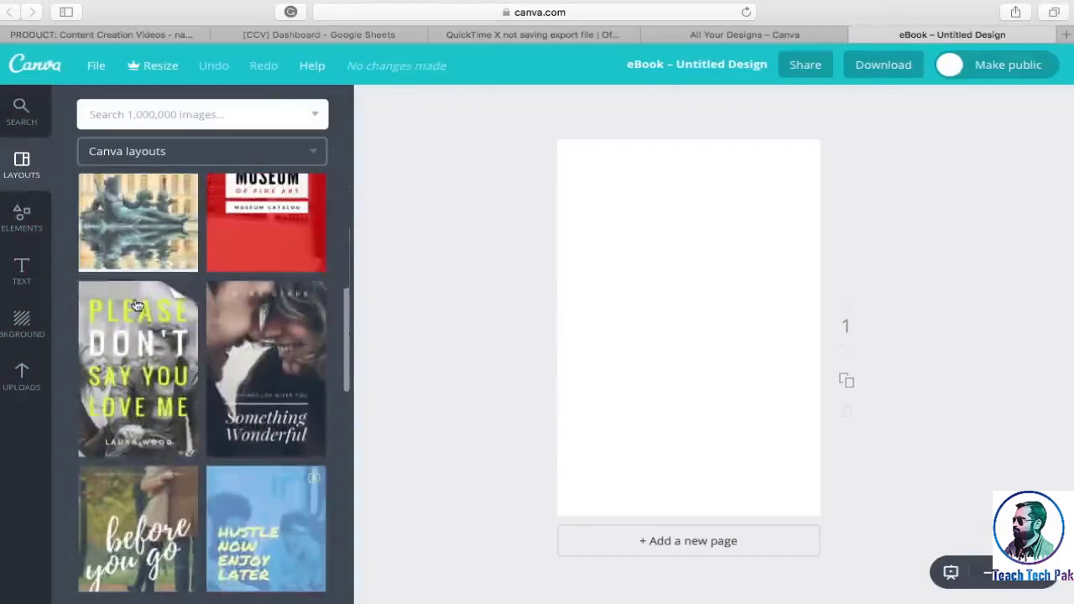
{"action": "scroll", "coordinate": [137, 306], "scroll_direction": "down", "scroll_amount": 15}
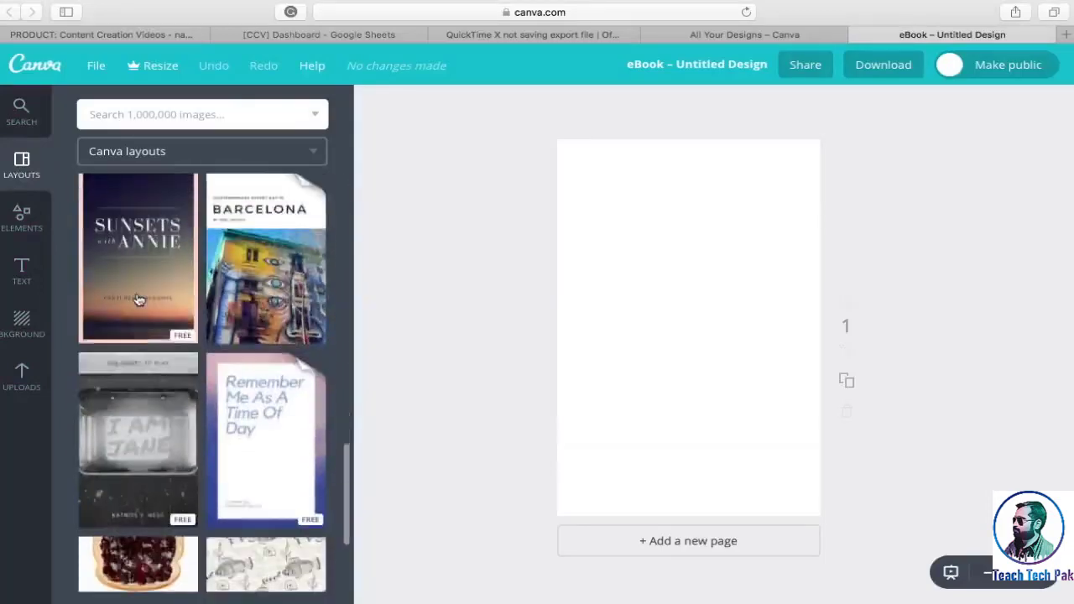
{"action": "scroll", "coordinate": [139, 300], "scroll_direction": "down", "scroll_amount": 4}
{"action": "scroll", "coordinate": [139, 300], "scroll_direction": "up", "scroll_amount": 15}
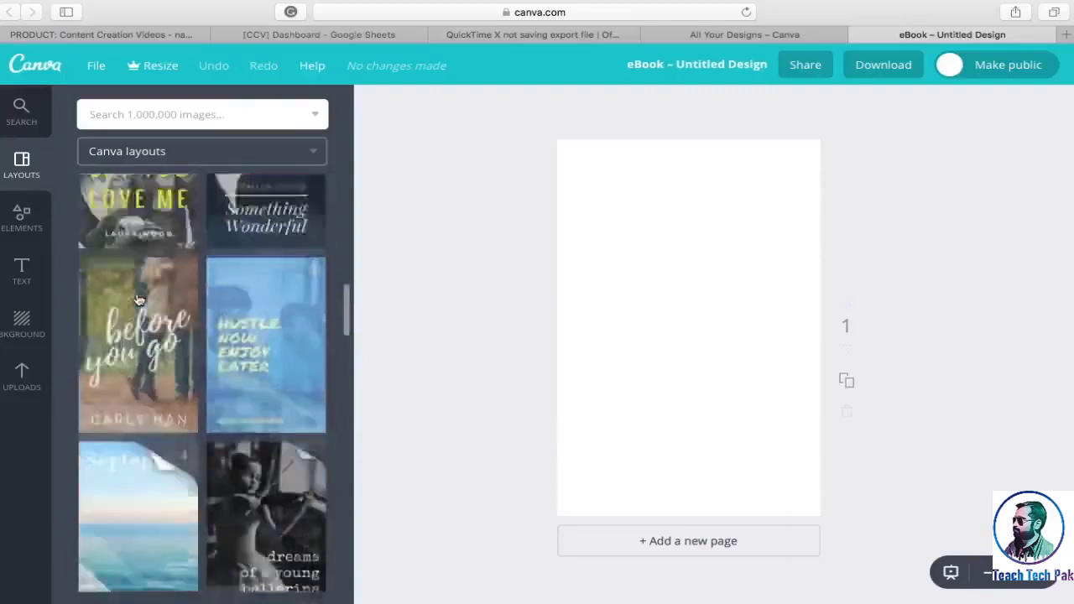
{"action": "scroll", "coordinate": [139, 300], "scroll_direction": "up", "scroll_amount": 5}
Examine the design element categories, looking through the free photos and the frames
{"action": "left_click", "coordinate": [22, 217]}
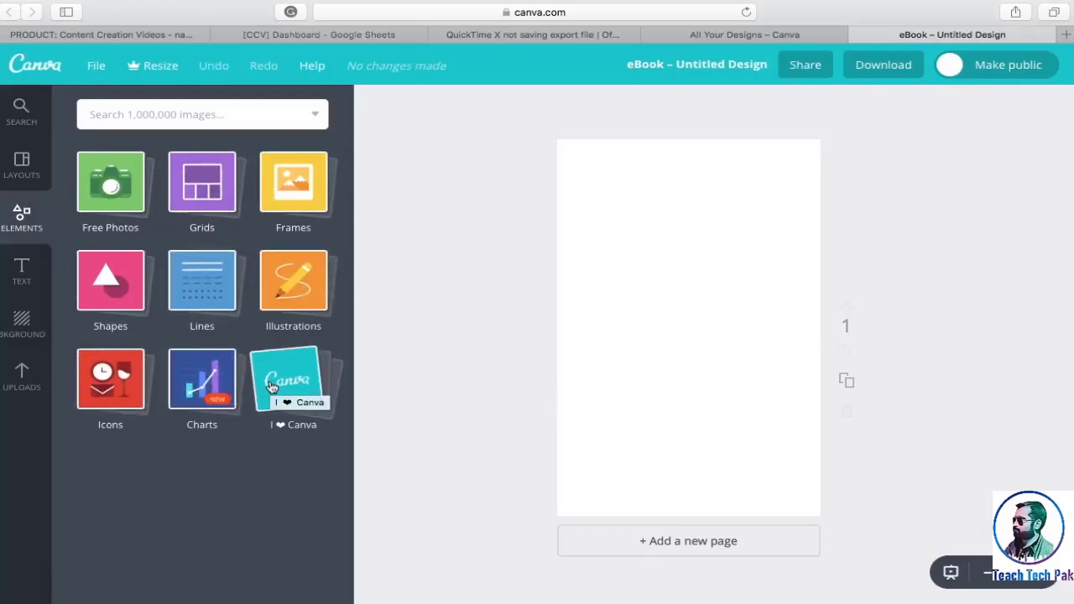
{"action": "left_click", "coordinate": [122, 203]}
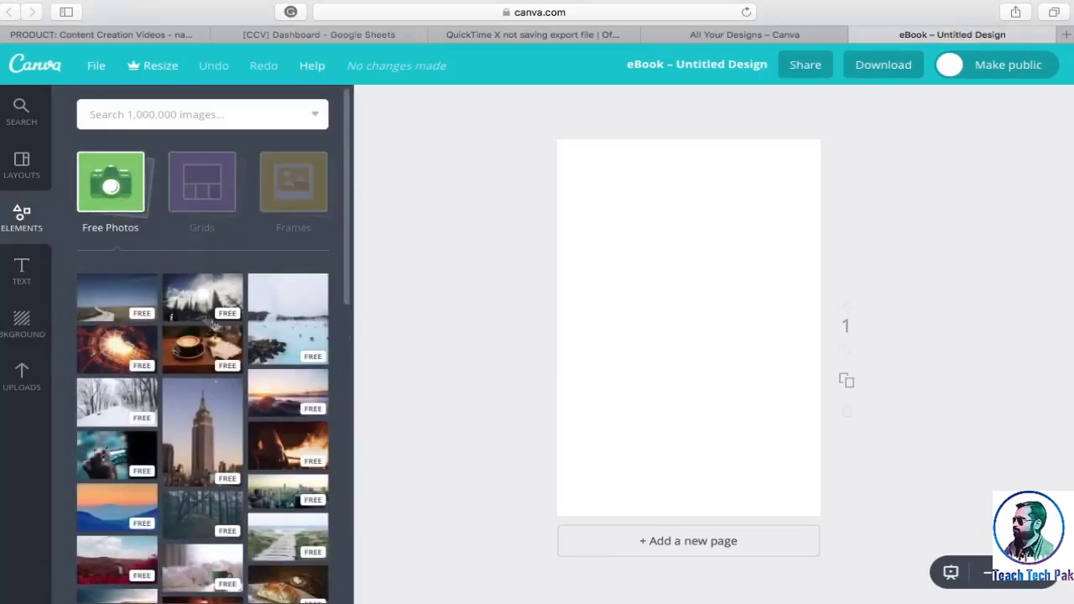
{"action": "scroll", "coordinate": [201, 528], "scroll_direction": "down", "scroll_amount": 10}
{"action": "scroll", "coordinate": [201, 529], "scroll_direction": "down", "scroll_amount": 5}
{"action": "left_click", "coordinate": [317, 149]}
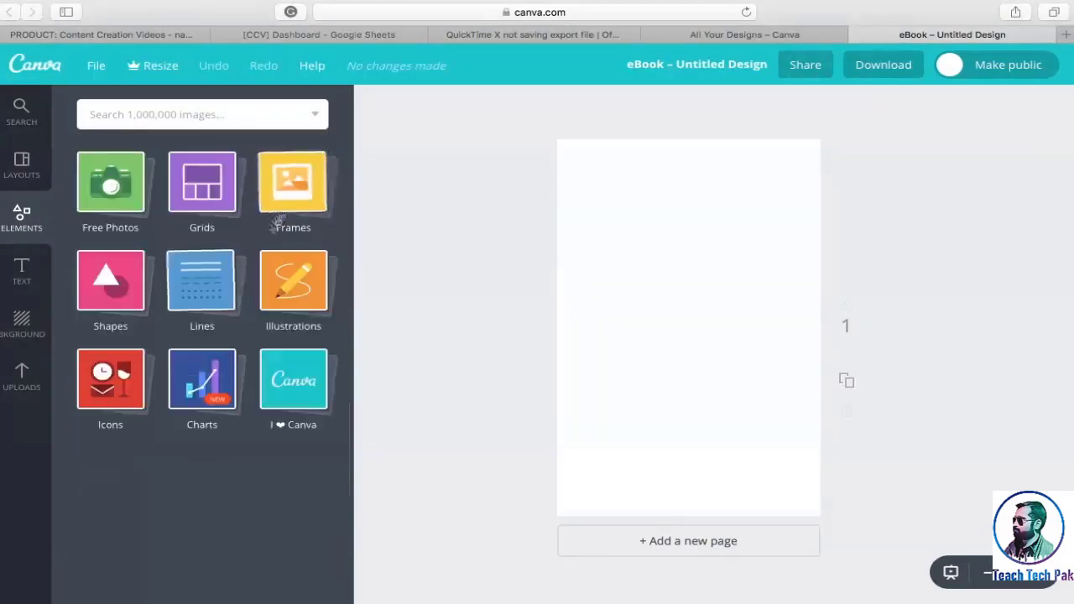
{"action": "left_click", "coordinate": [295, 194]}
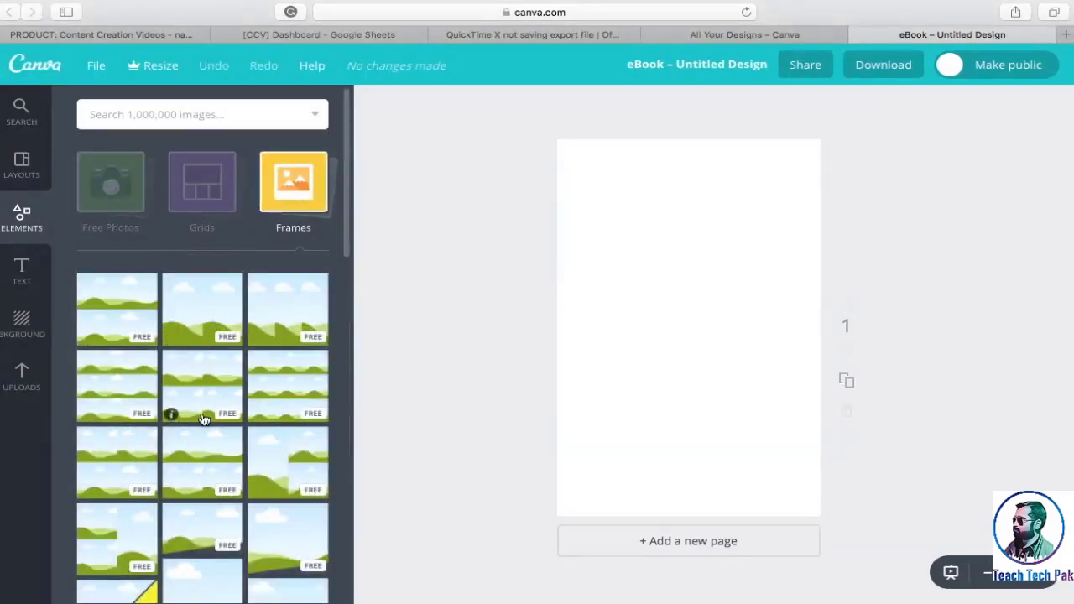
{"action": "scroll", "coordinate": [202, 418], "scroll_direction": "down", "scroll_amount": 5}
Browse the heading options and ready-made text designs available for the eBook cover
{"action": "left_click", "coordinate": [22, 273]}
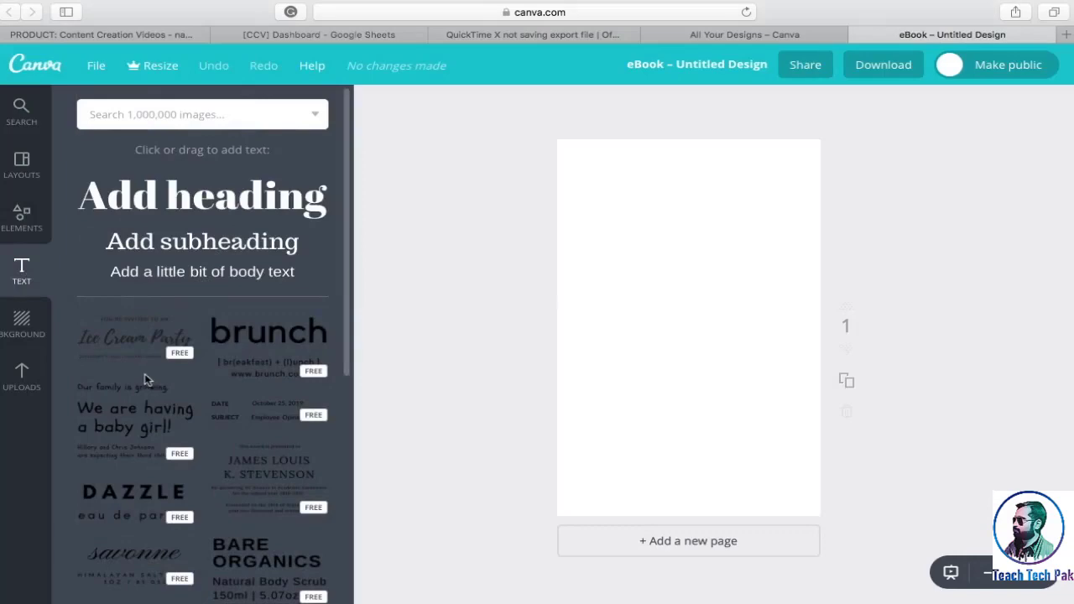
{"action": "scroll", "coordinate": [144, 377], "scroll_direction": "down", "scroll_amount": 10}
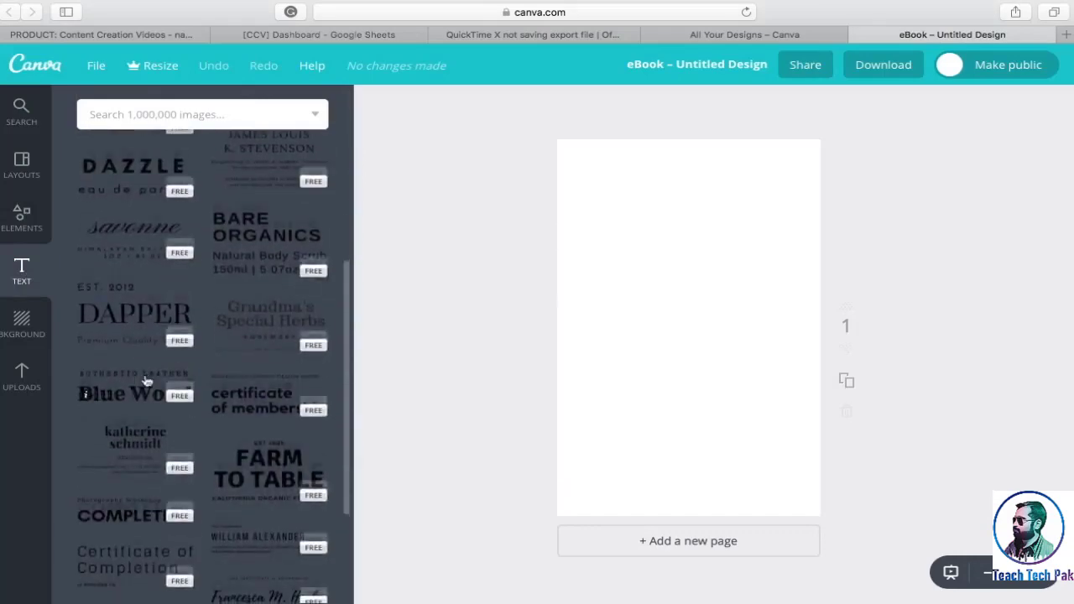
{"action": "scroll", "coordinate": [145, 382], "scroll_direction": "down", "scroll_amount": 5}
{"action": "scroll", "coordinate": [144, 379], "scroll_direction": "down", "scroll_amount": 7}
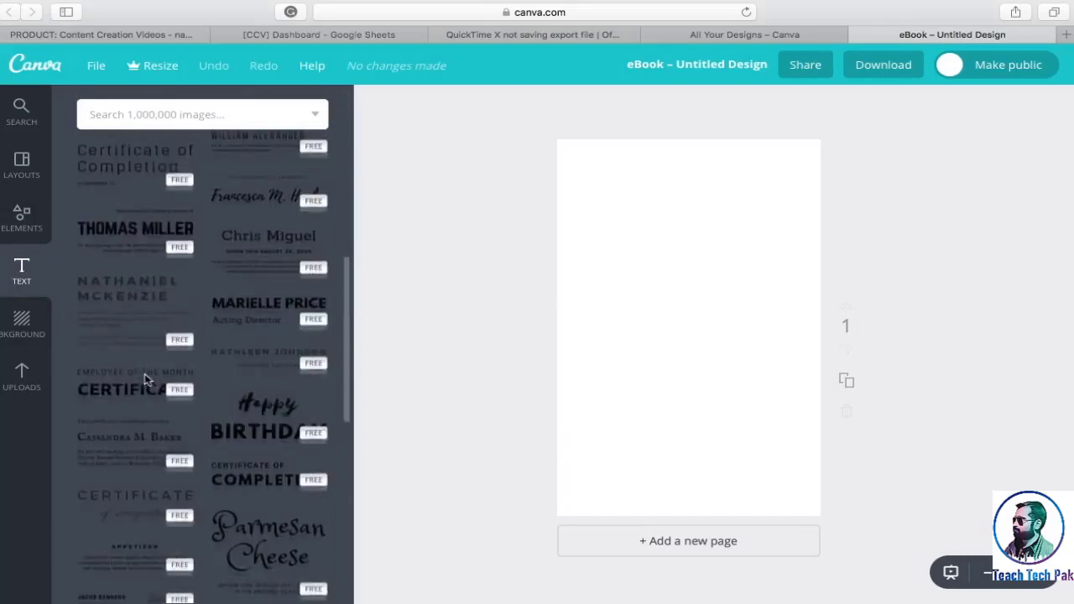
Look through the ready-made text designs, the background colours and patterns, and the image uploads area
{"action": "scroll", "coordinate": [145, 380], "scroll_direction": "down", "scroll_amount": 12}
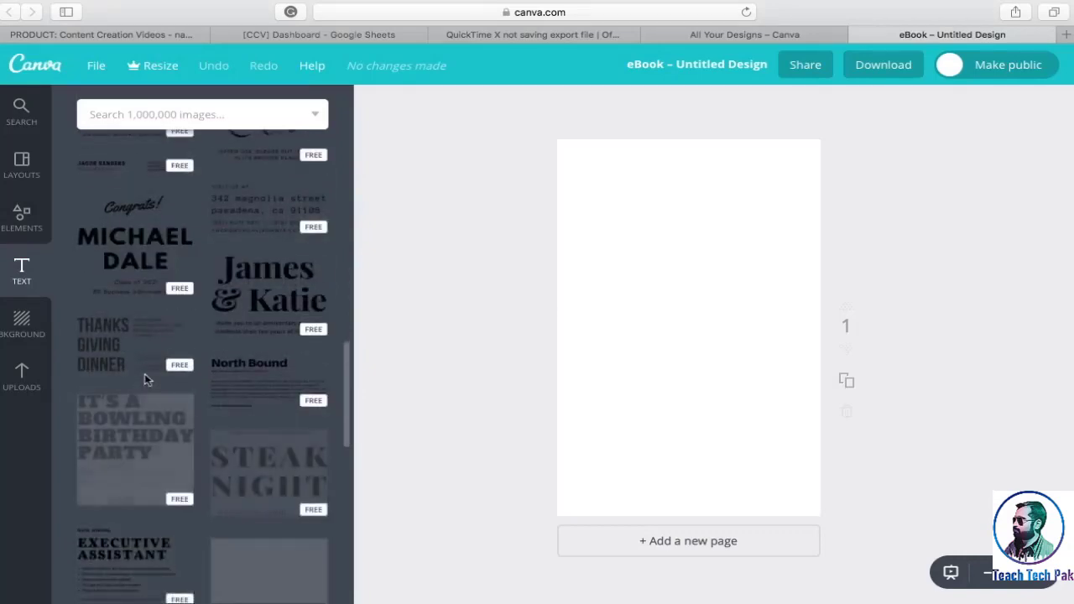
{"action": "scroll", "coordinate": [144, 379], "scroll_direction": "down", "scroll_amount": 3}
{"action": "scroll", "coordinate": [144, 380], "scroll_direction": "up", "scroll_amount": 15}
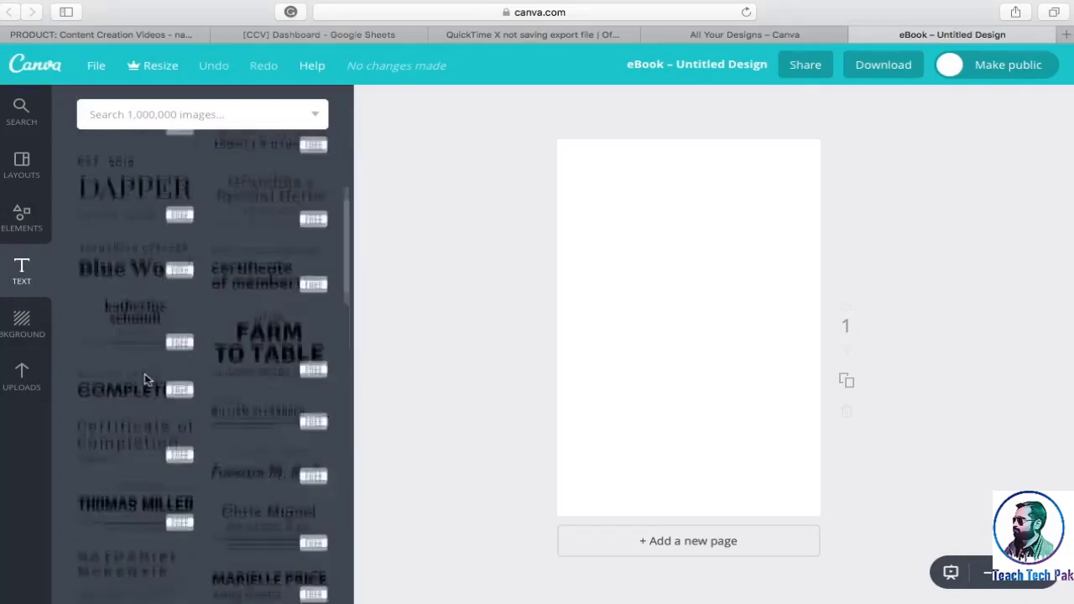
{"action": "left_click", "coordinate": [21, 323]}
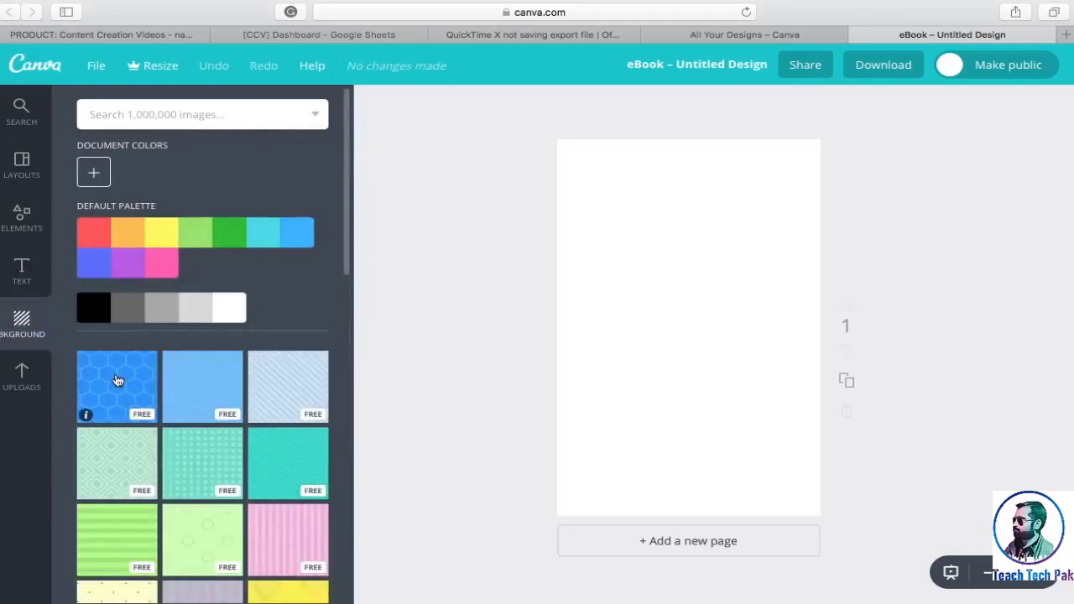
{"action": "scroll", "coordinate": [117, 381], "scroll_direction": "down", "scroll_amount": 10}
{"action": "scroll", "coordinate": [118, 381], "scroll_direction": "up", "scroll_amount": 5}
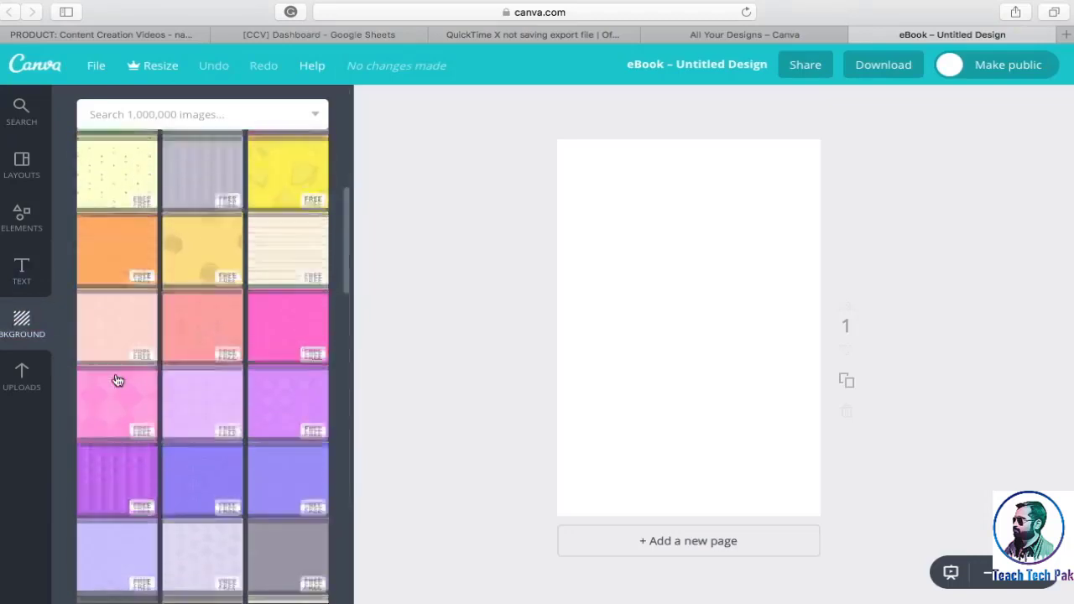
{"action": "left_click", "coordinate": [21, 377]}
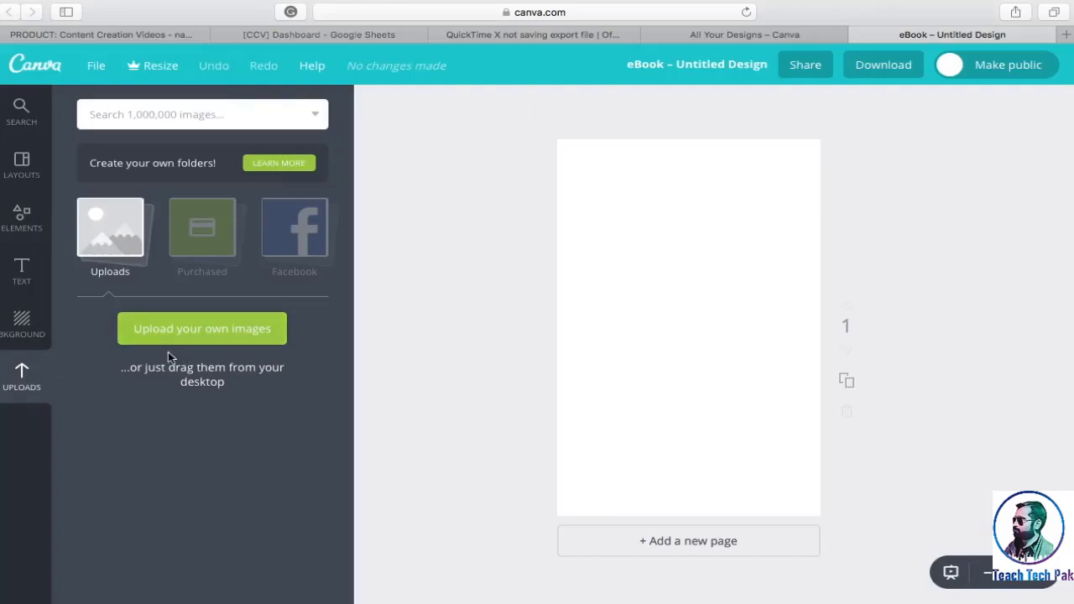
Browse the Canva layouts and apply the free "Learning Adobe InDesign On Your Own" layout to the cover page
{"action": "left_click", "coordinate": [24, 160]}
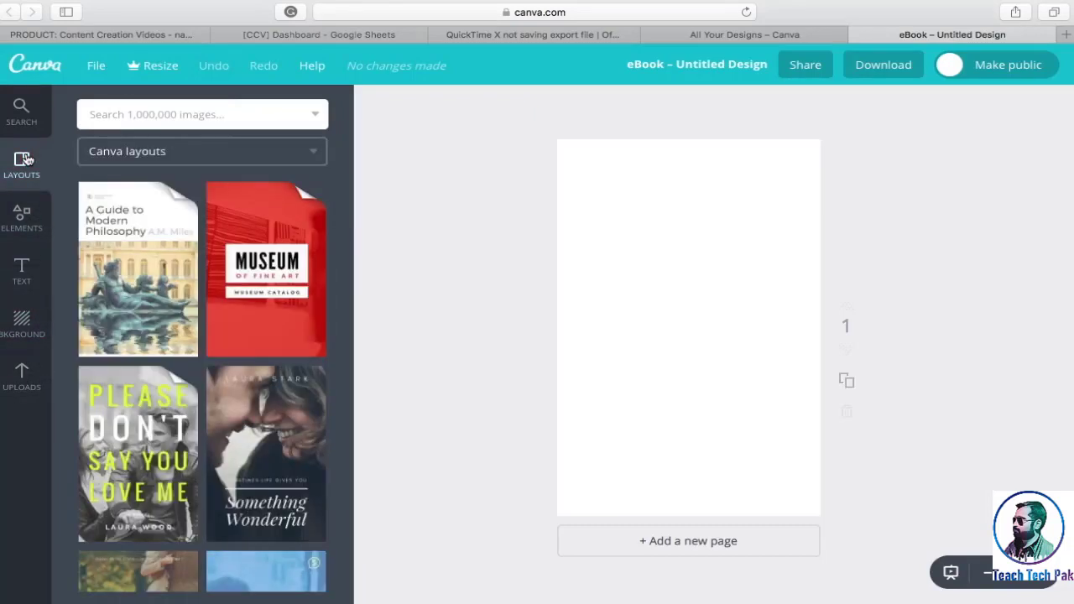
{"action": "scroll", "coordinate": [172, 300], "scroll_direction": "down", "scroll_amount": 7}
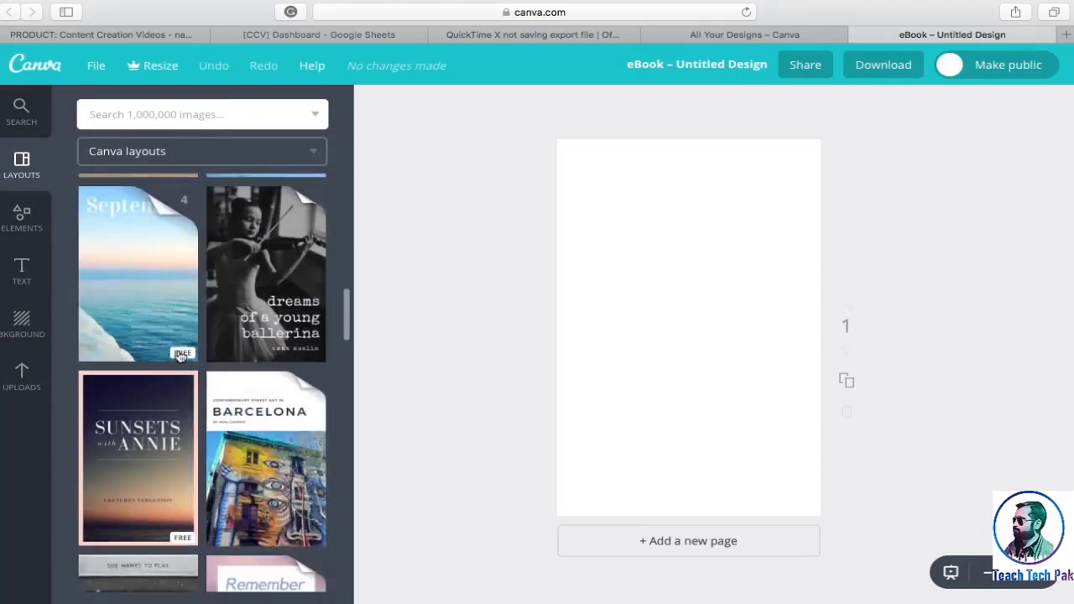
{"action": "scroll", "coordinate": [181, 355], "scroll_direction": "down", "scroll_amount": 12}
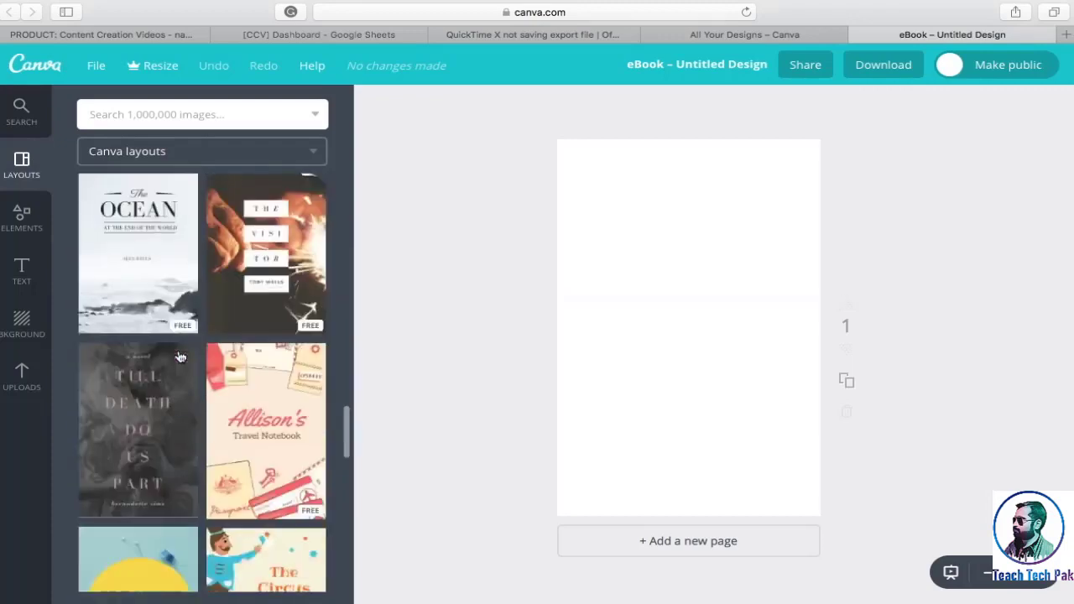
{"action": "scroll", "coordinate": [181, 356], "scroll_direction": "down", "scroll_amount": 5}
{"action": "scroll", "coordinate": [180, 356], "scroll_direction": "down", "scroll_amount": 4}
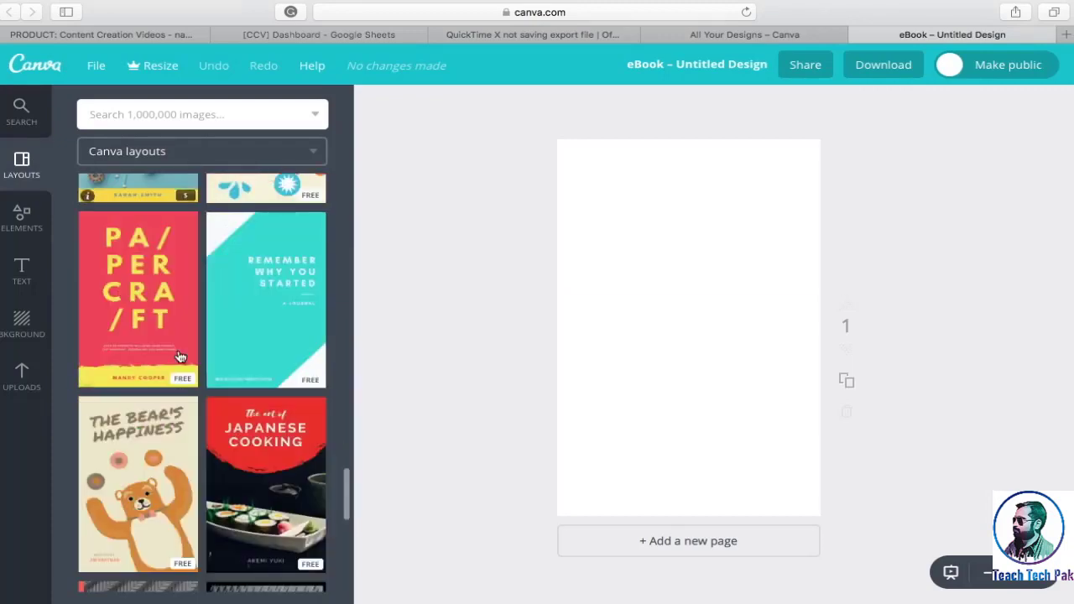
{"action": "right_click", "coordinate": [162, 476]}
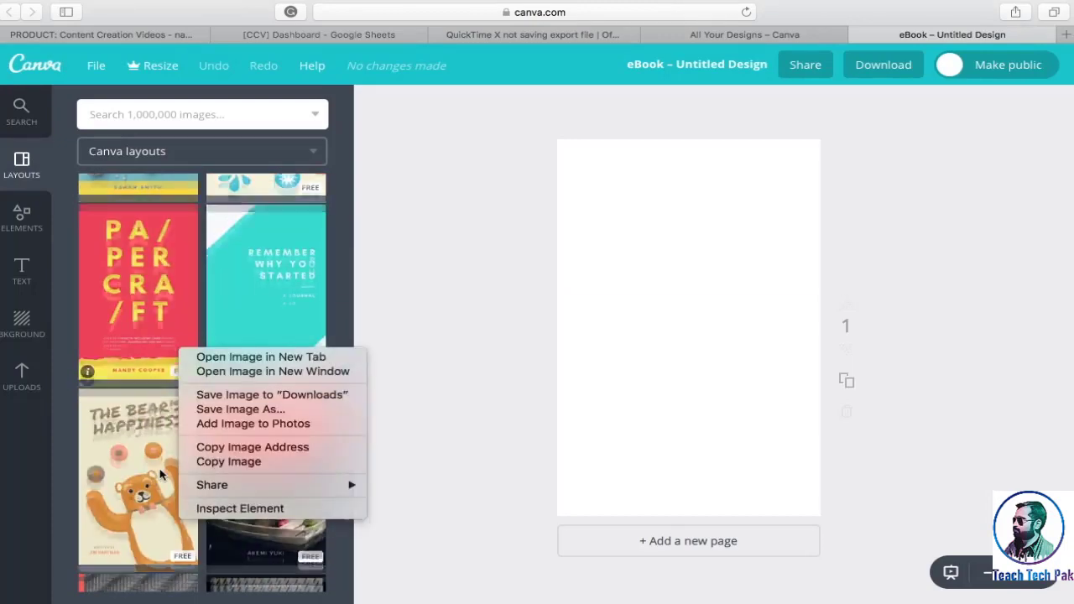
{"action": "left_click", "coordinate": [70, 433]}
{"action": "scroll", "coordinate": [70, 432], "scroll_direction": "down", "scroll_amount": 10}
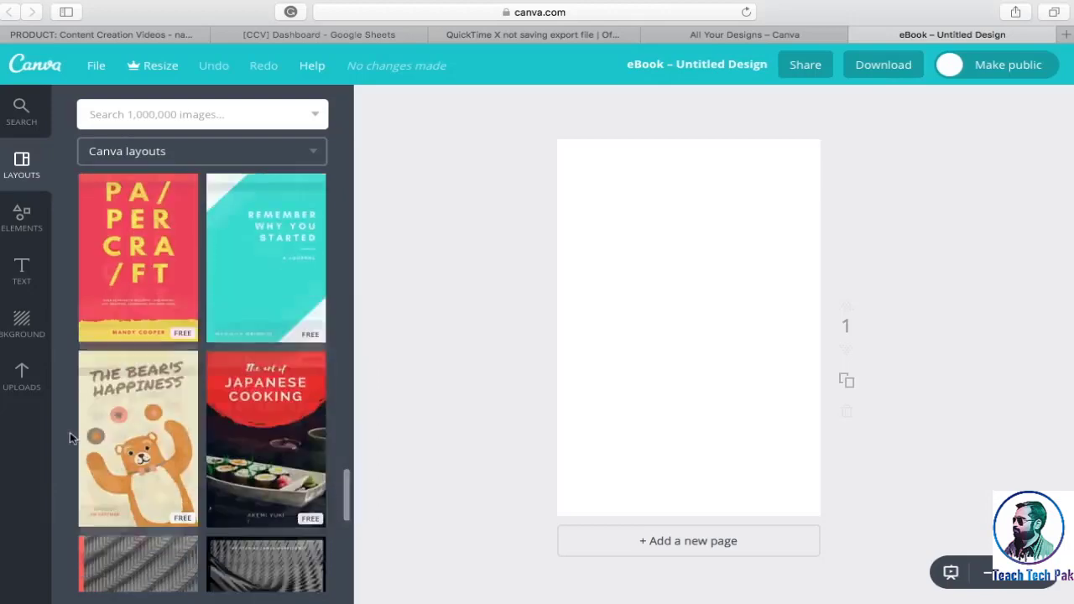
{"action": "scroll", "coordinate": [186, 405], "scroll_direction": "down", "scroll_amount": 10}
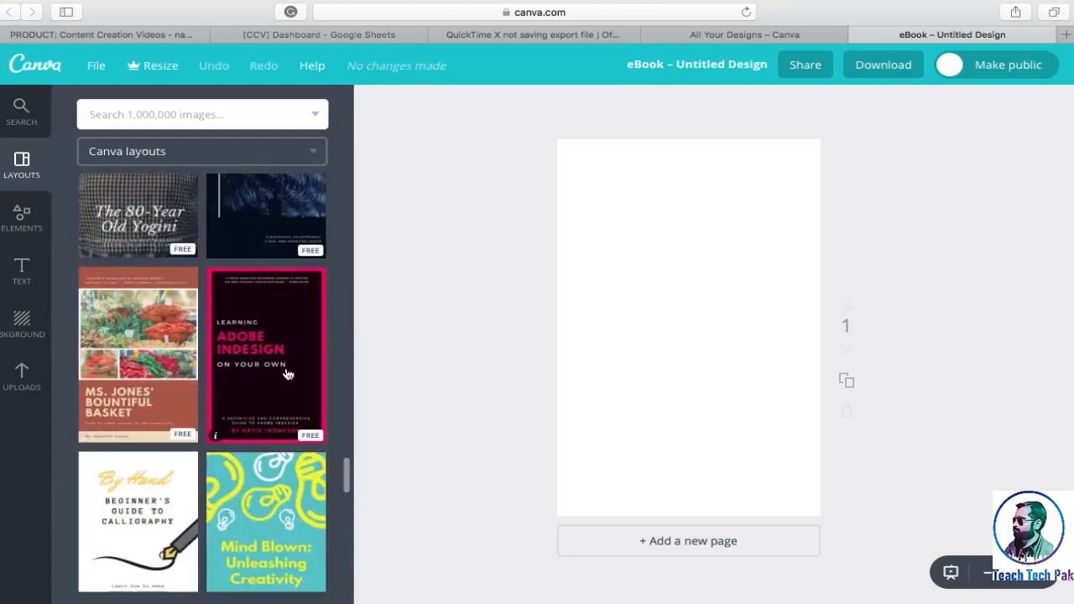
{"action": "left_click", "coordinate": [286, 373]}
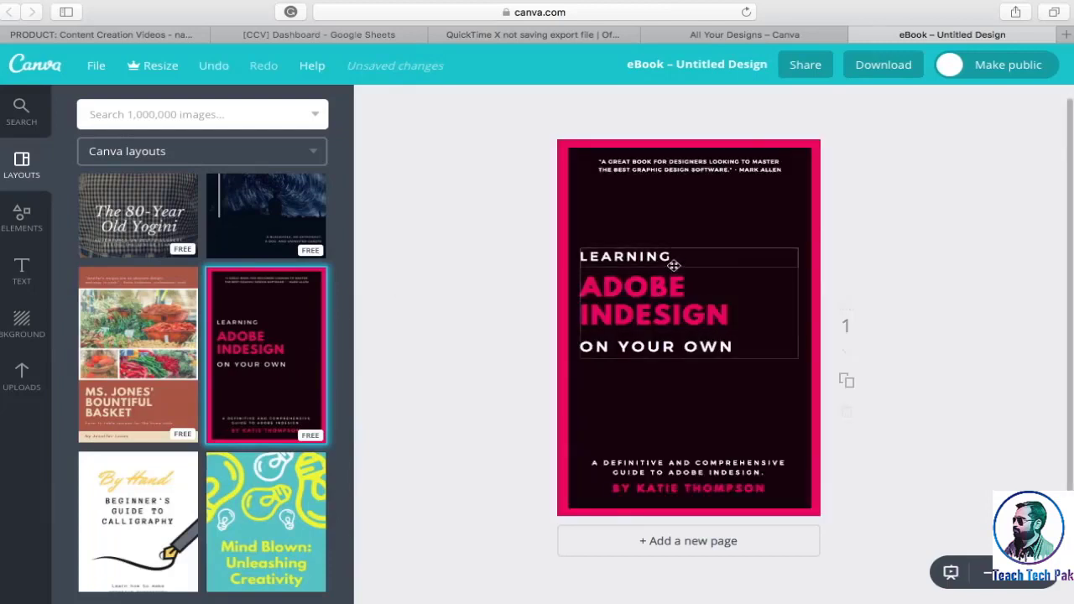
Replace the word "LEARNING" above the cover's main title with "HOW TO"
{"action": "left_click", "coordinate": [675, 262]}
{"action": "double_click", "coordinate": [672, 257]}
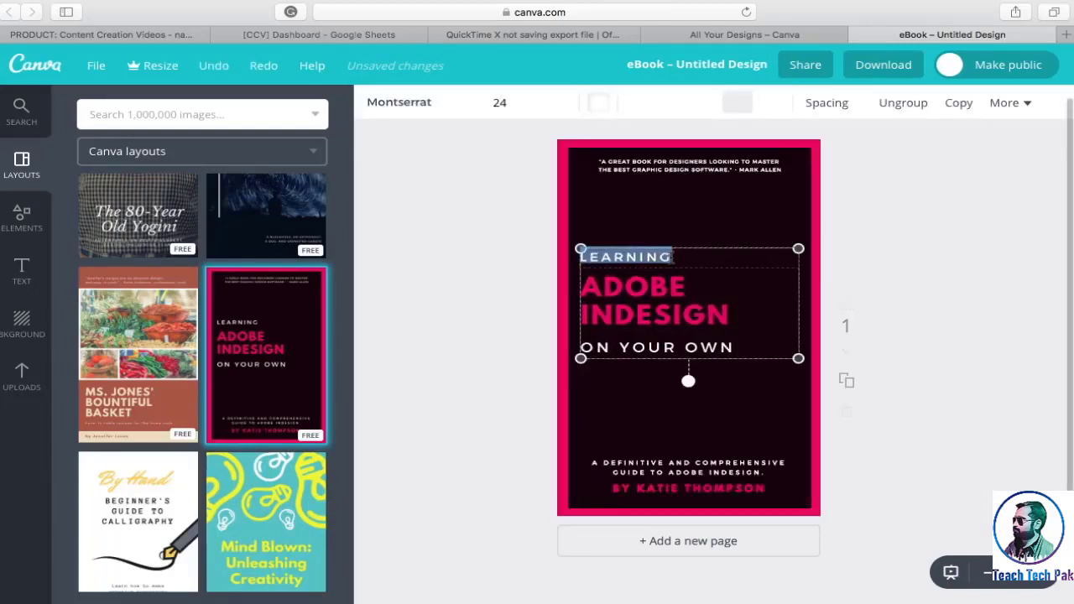
{"action": "key", "text": "BackSpace"}
{"action": "type", "text": "TO"}
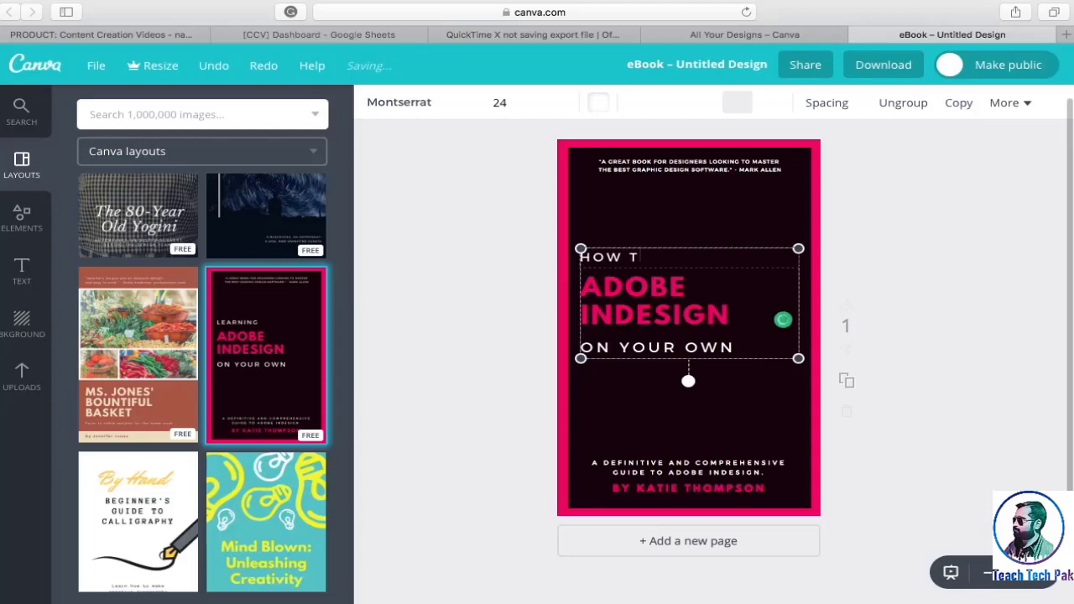
Replace the cover's main title "ADOBE INDESIGN" with "CREATE AN E-BOOK"
{"action": "left_click", "coordinate": [692, 298]}
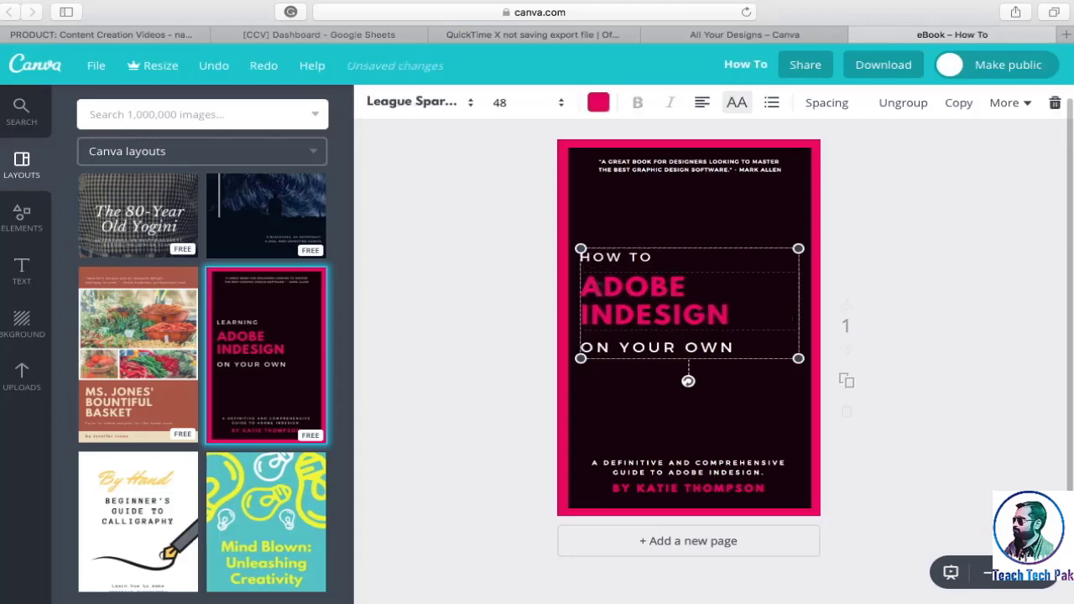
{"action": "left_click_drag", "start_coordinate": [586, 285], "coordinate": [779, 323]}
{"action": "type", "text": "CREATE AN E-BOOK"}
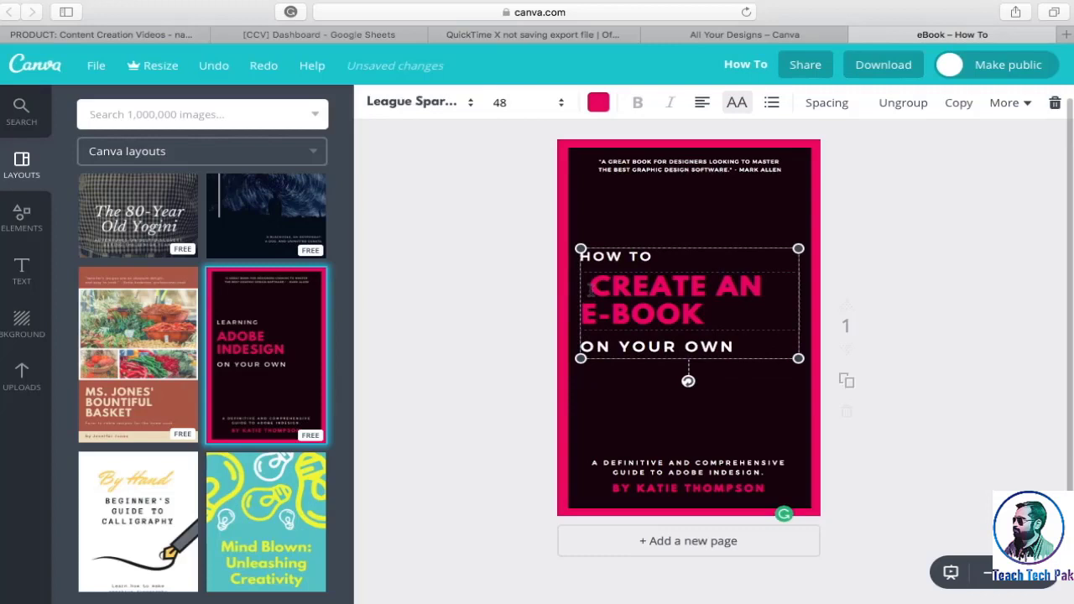
{"action": "left_click", "coordinate": [589, 289]}
{"action": "key", "text": "BackSpace"}
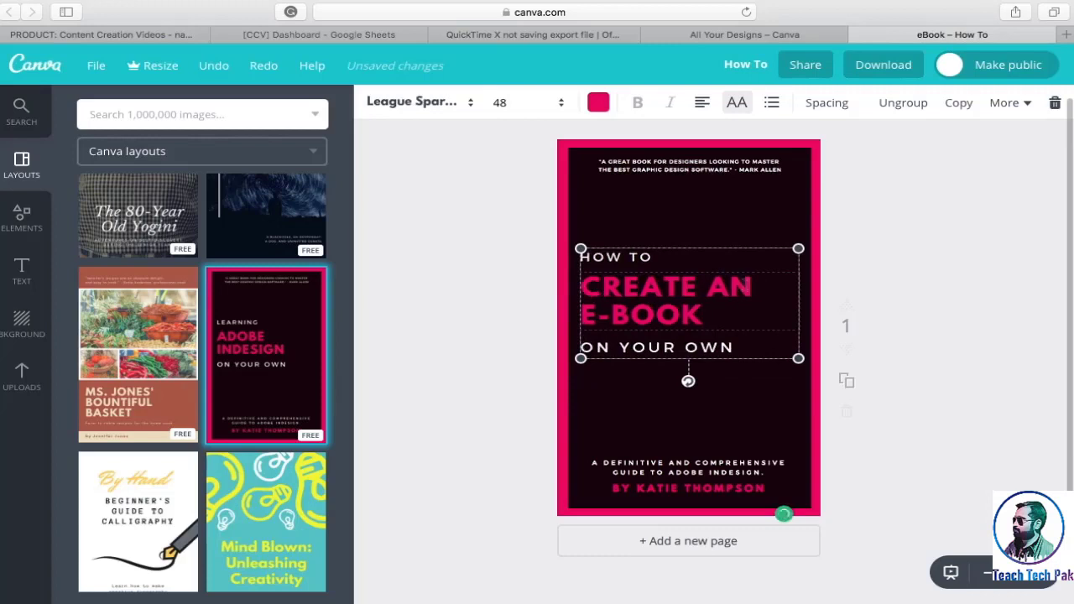
Replace "ADOBE INDESIGN" in the description line near the cover's lower edge with "DIGITAL PUBLISHING"
{"action": "left_click", "coordinate": [688, 471]}
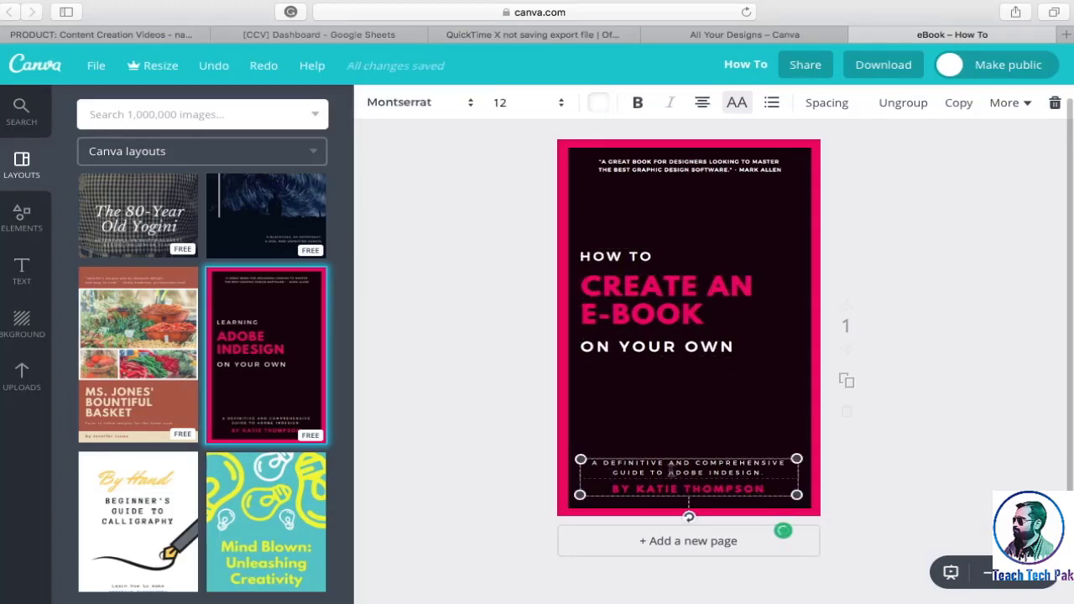
{"action": "left_click_drag", "start_coordinate": [669, 472], "coordinate": [769, 472]}
{"action": "key", "text": "BackSpace"}
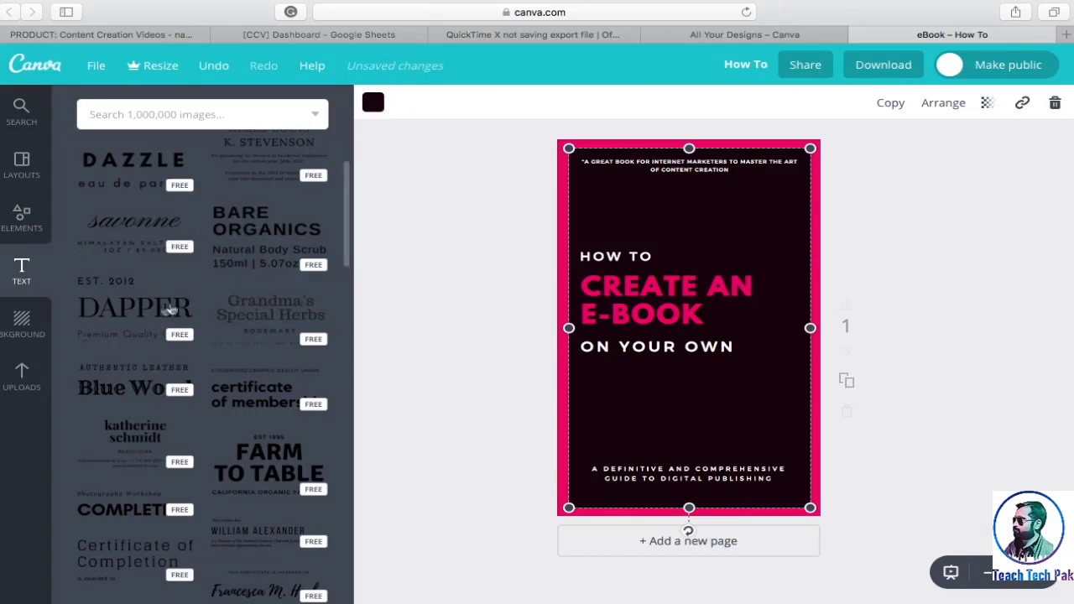
Try blue patterned backgrounds on the cover and undo the background changes
{"action": "left_click", "coordinate": [20, 327]}
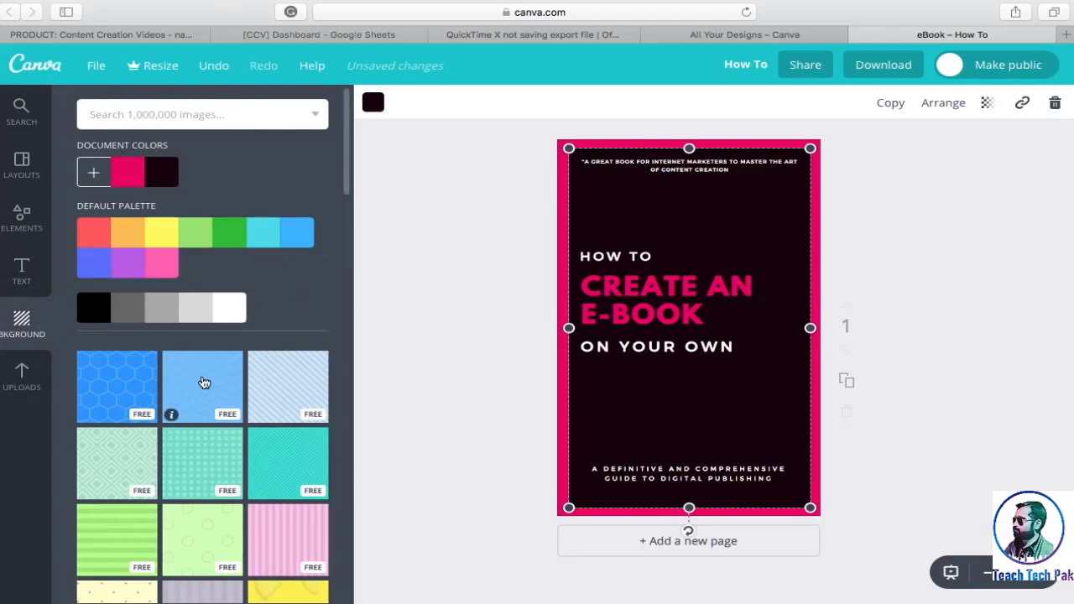
{"action": "left_click", "coordinate": [201, 377]}
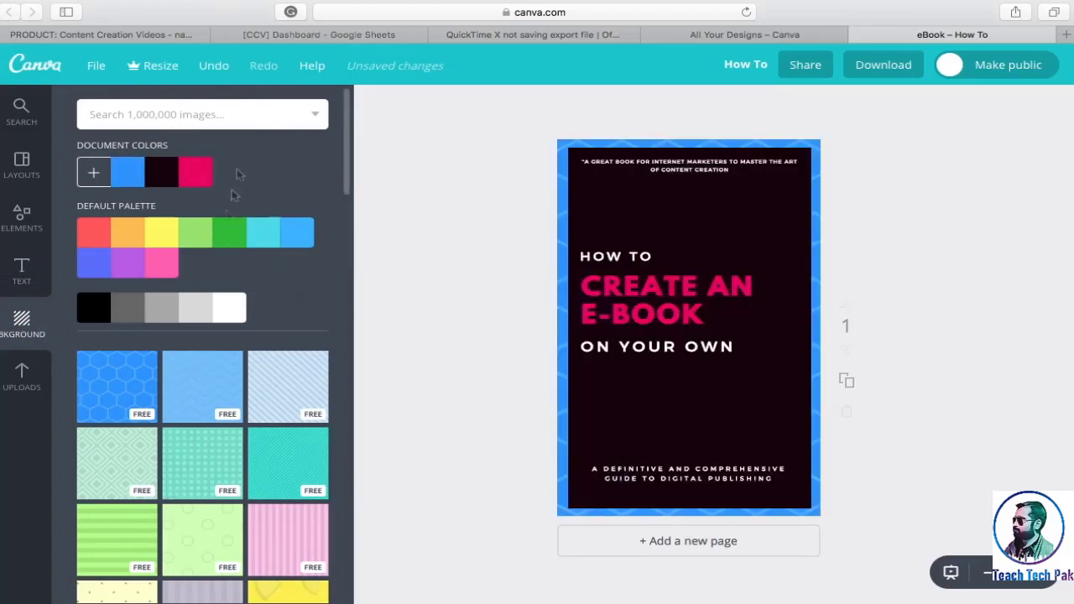
{"action": "left_click", "coordinate": [213, 68]}
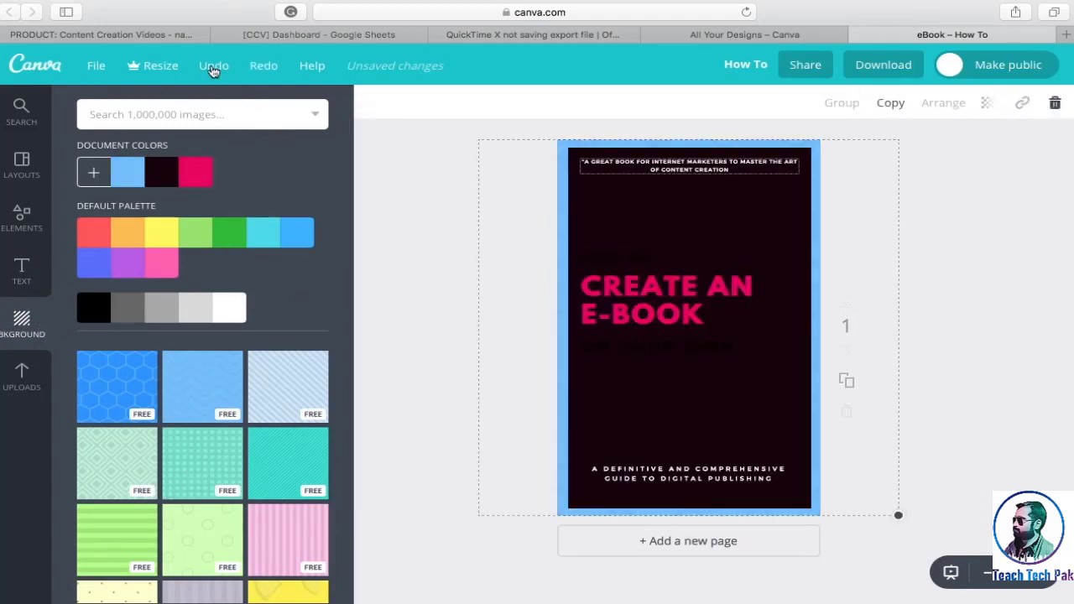
{"action": "left_click", "coordinate": [213, 69]}
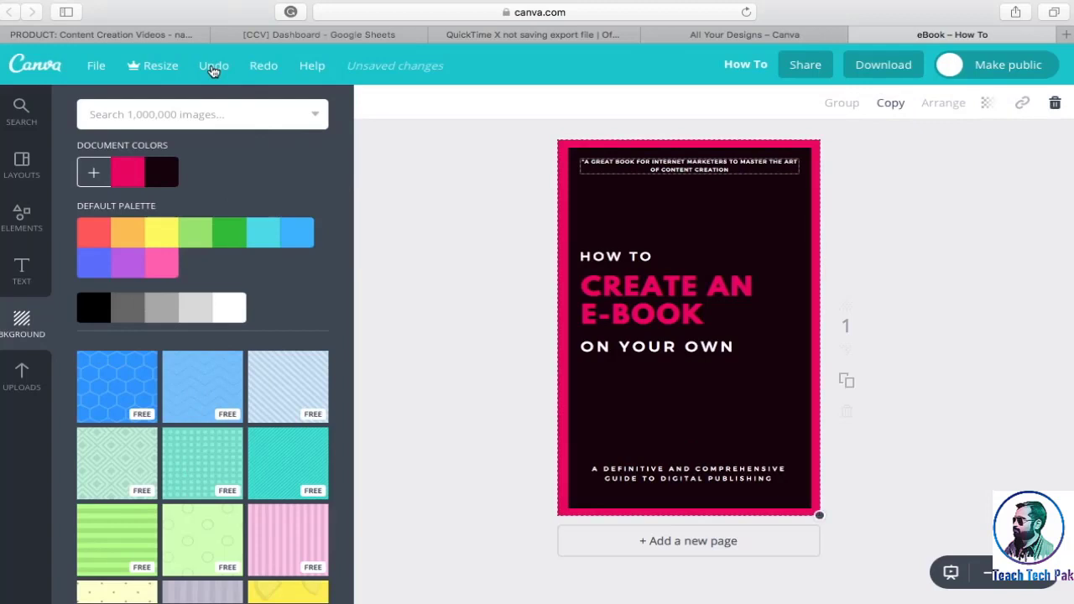
{"action": "left_click", "coordinate": [509, 197]}
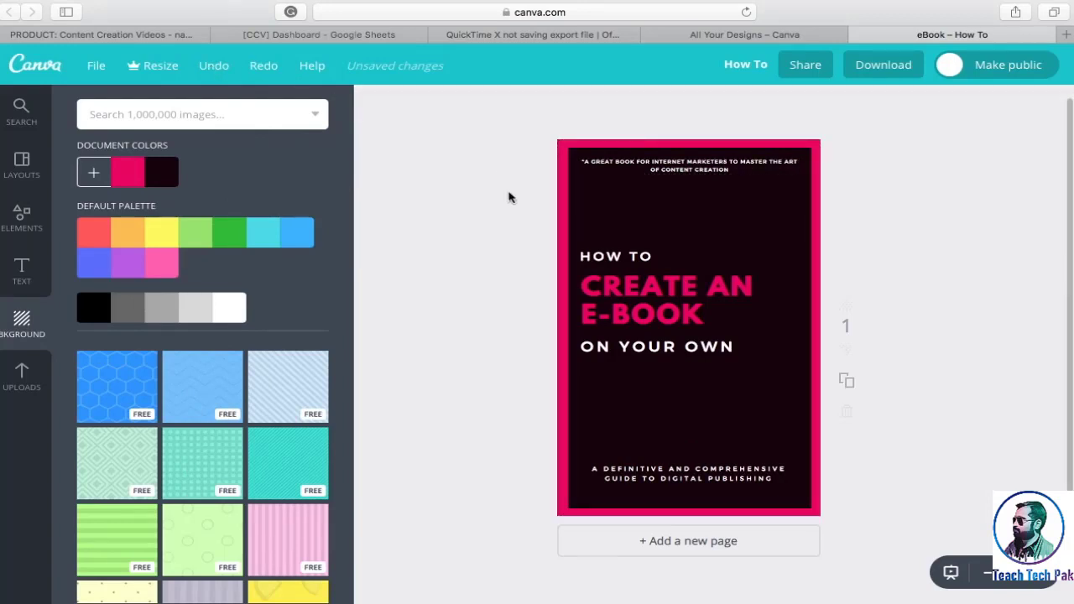
Download the finished cover as a PNG file
{"action": "left_click", "coordinate": [873, 74]}
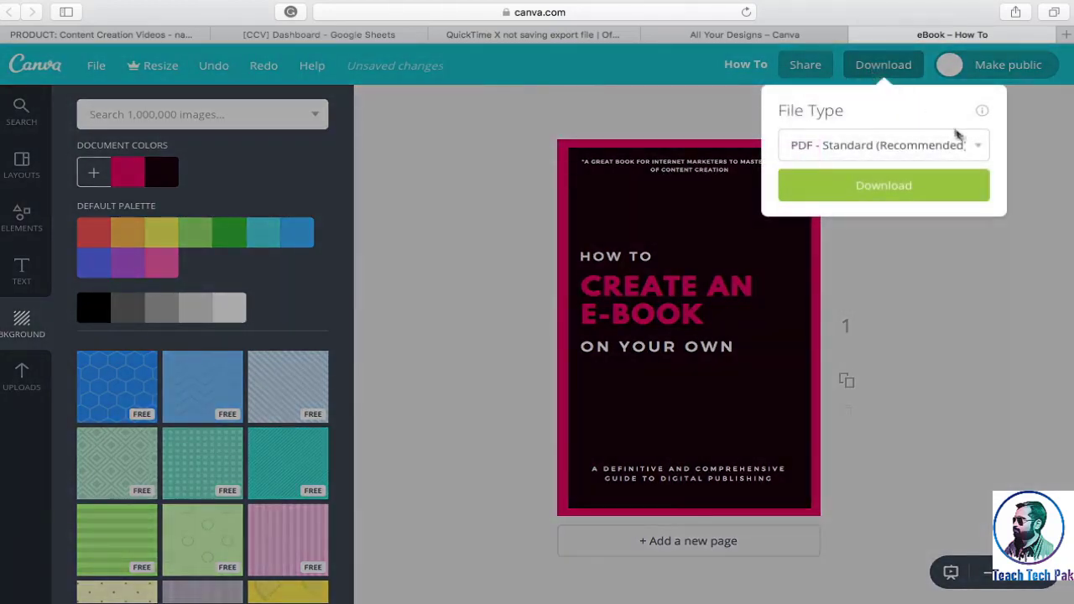
{"action": "left_click", "coordinate": [976, 148]}
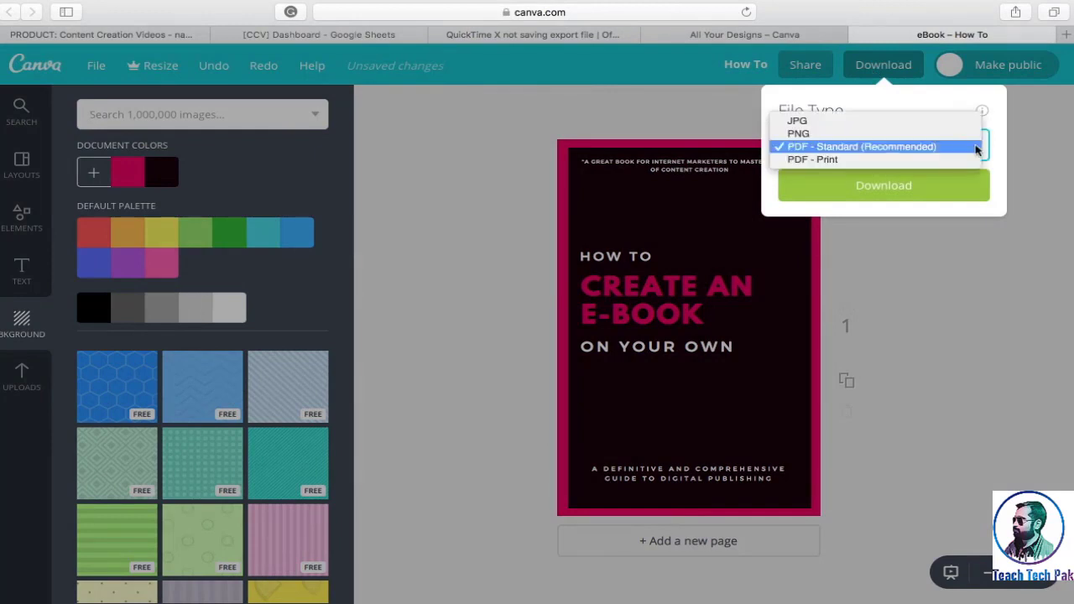
{"action": "left_click", "coordinate": [964, 134]}
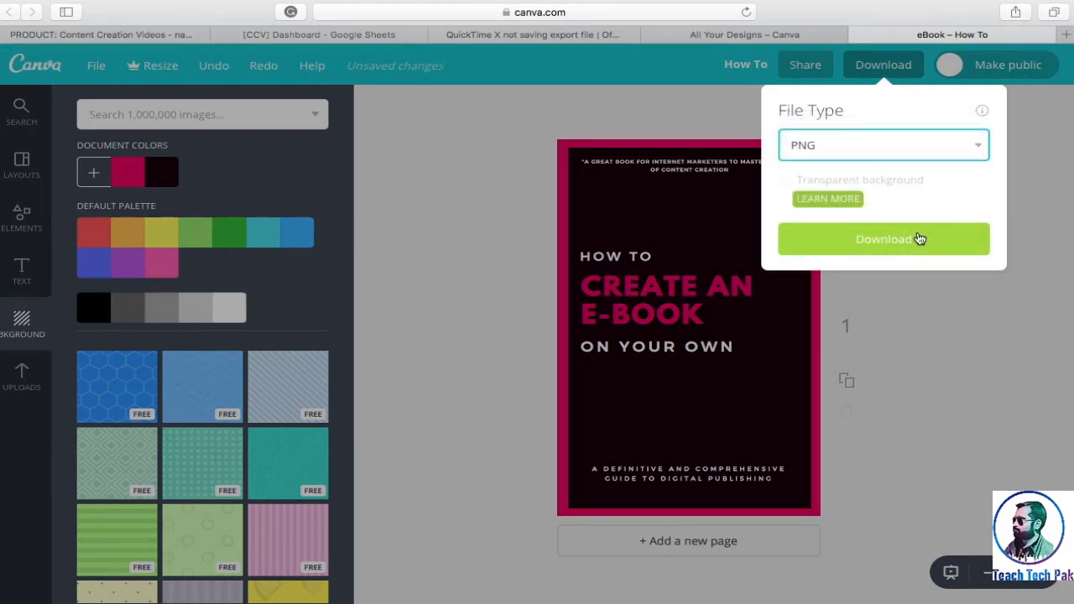
{"action": "left_click", "coordinate": [920, 239]}
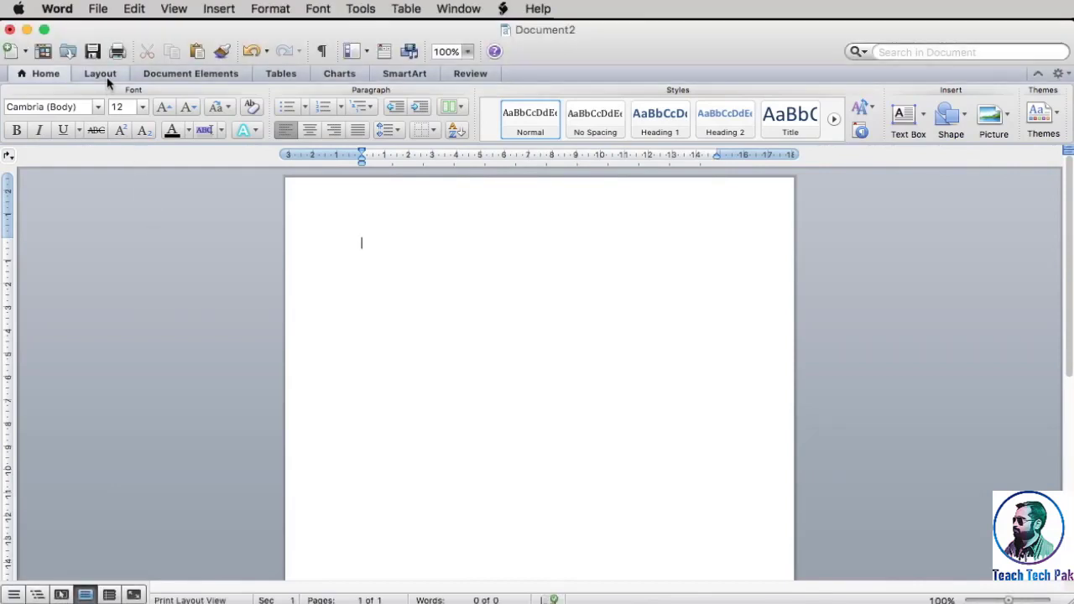
Switch to the blank Word document and set its page size to A4
{"action": "left_click", "coordinate": [101, 74]}
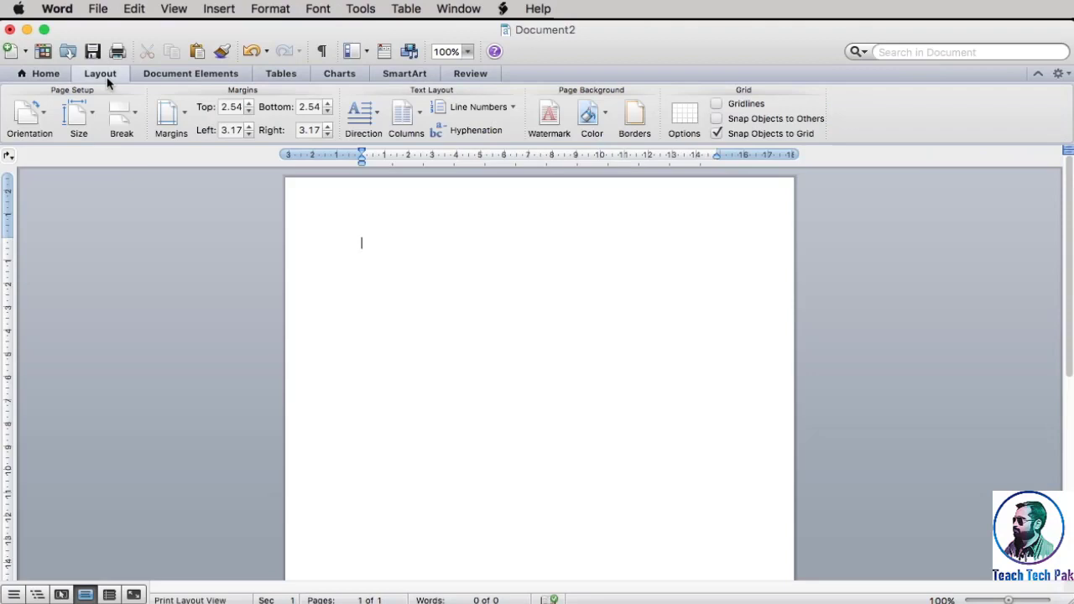
{"action": "left_click", "coordinate": [86, 123]}
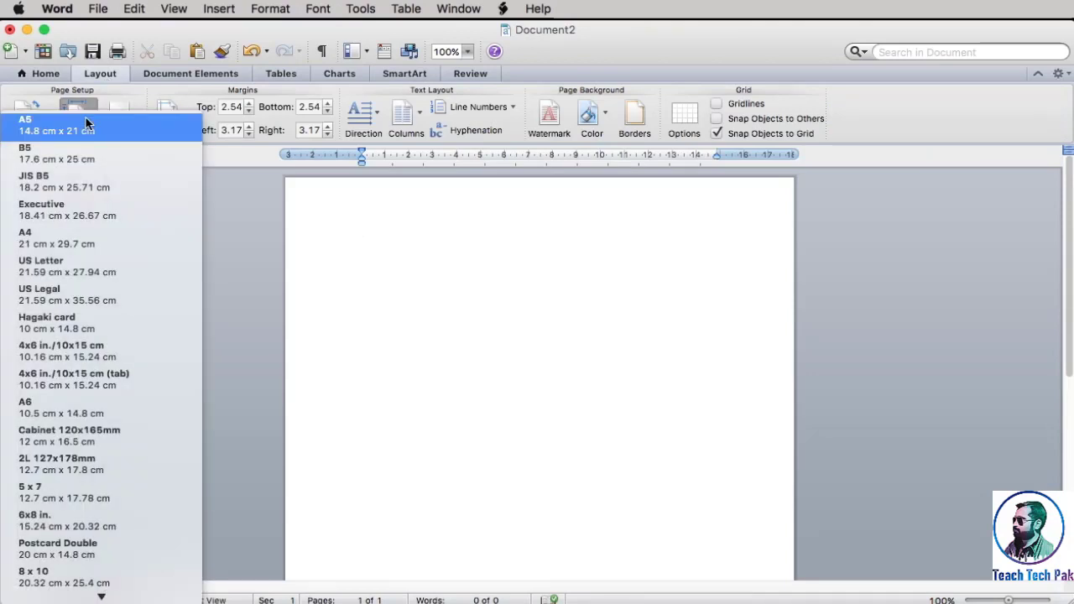
{"action": "left_click", "coordinate": [72, 250]}
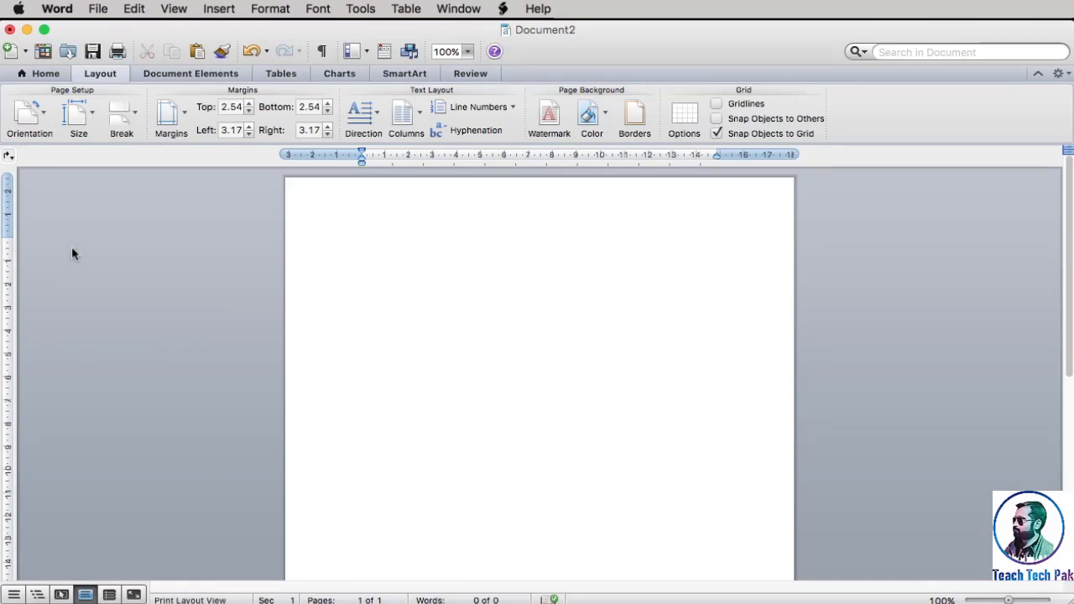
Insert the picture "How To Create Your e-Book.png" from the Desktop and set its text wrapping to Behind Text
{"action": "left_click", "coordinate": [211, 11]}
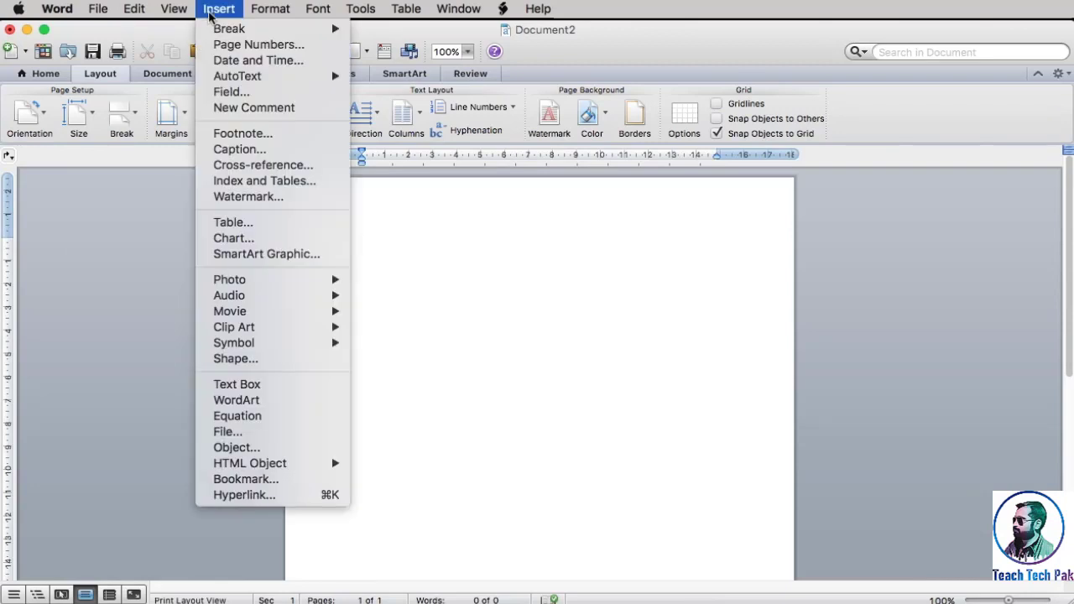
{"action": "mouse_move", "coordinate": [247, 280]}
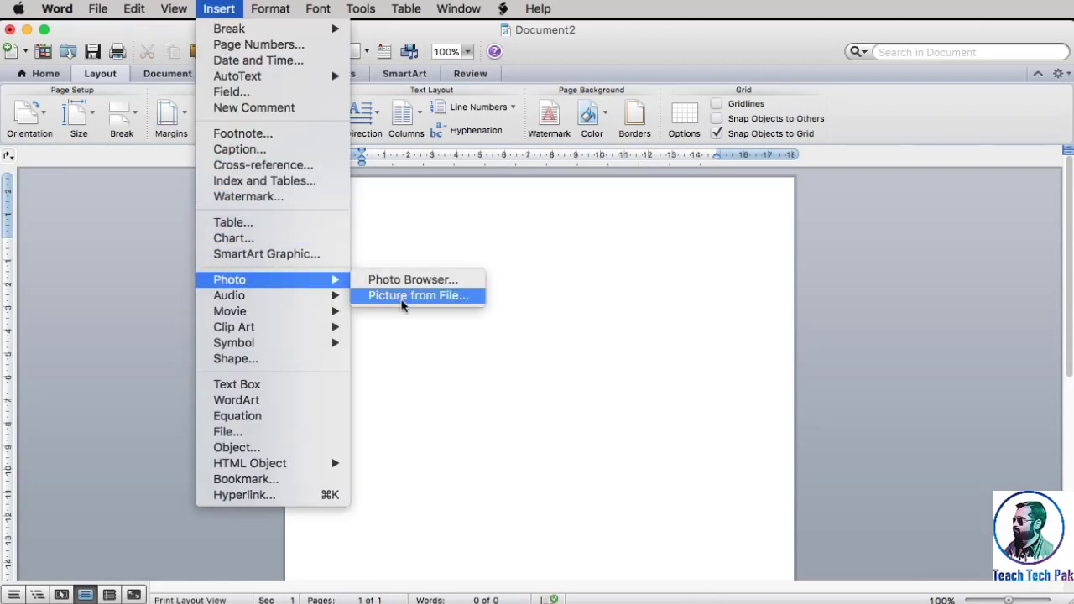
{"action": "left_click", "coordinate": [402, 298]}
{"action": "left_click", "coordinate": [302, 201]}
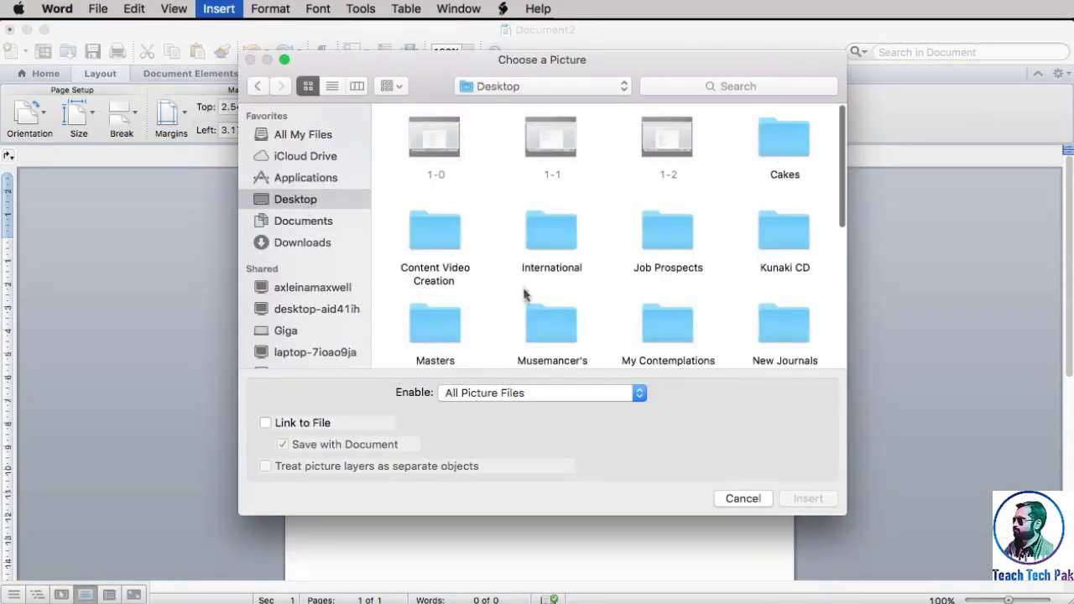
{"action": "scroll", "coordinate": [523, 293], "scroll_direction": "down", "scroll_amount": 5}
{"action": "left_click", "coordinate": [444, 307]}
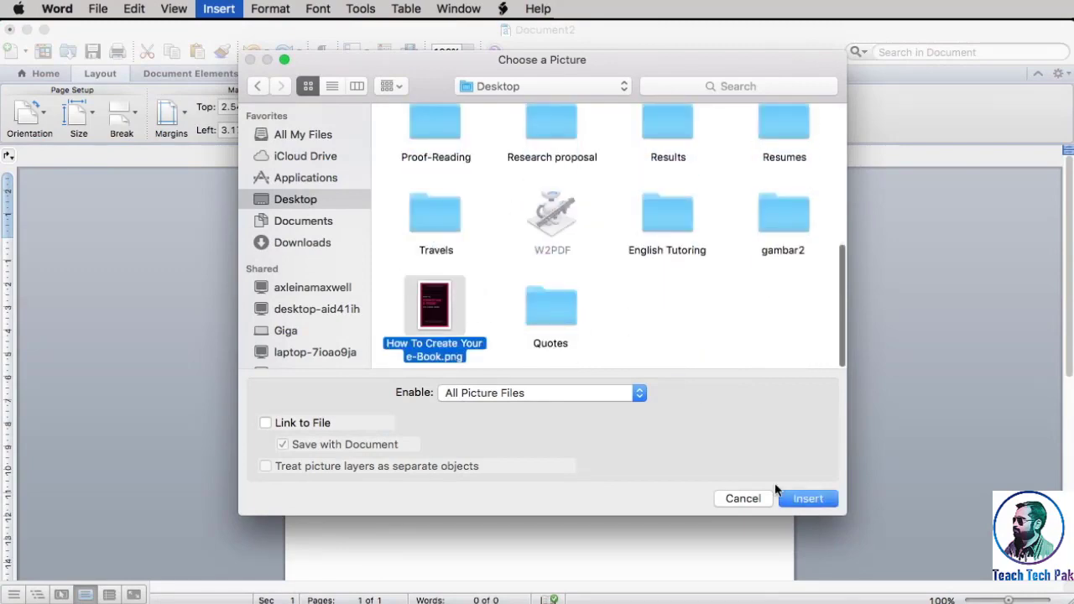
{"action": "left_click", "coordinate": [794, 501]}
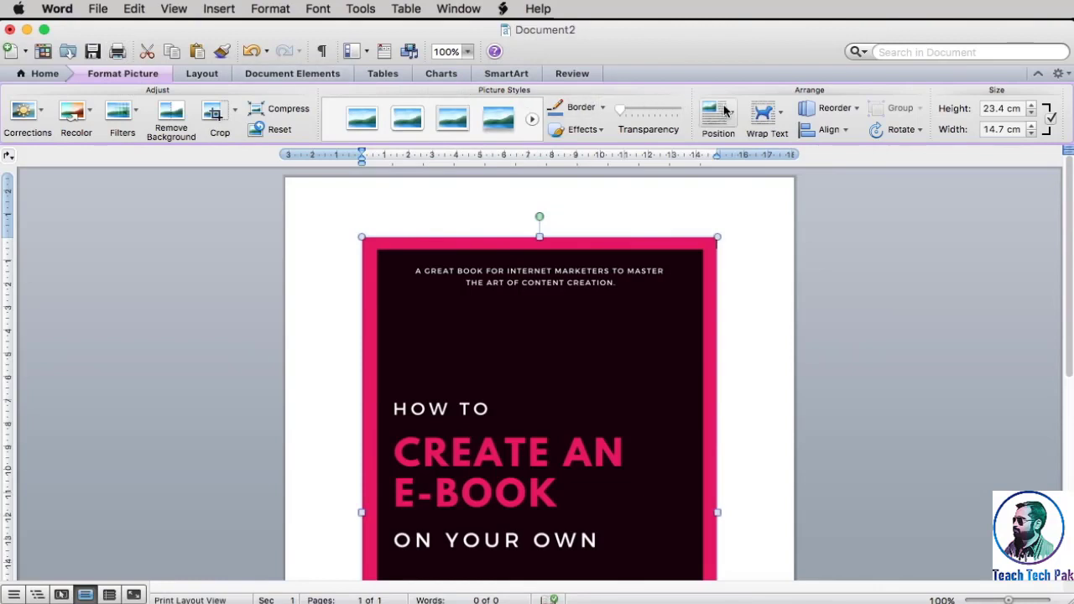
{"action": "left_click", "coordinate": [758, 115]}
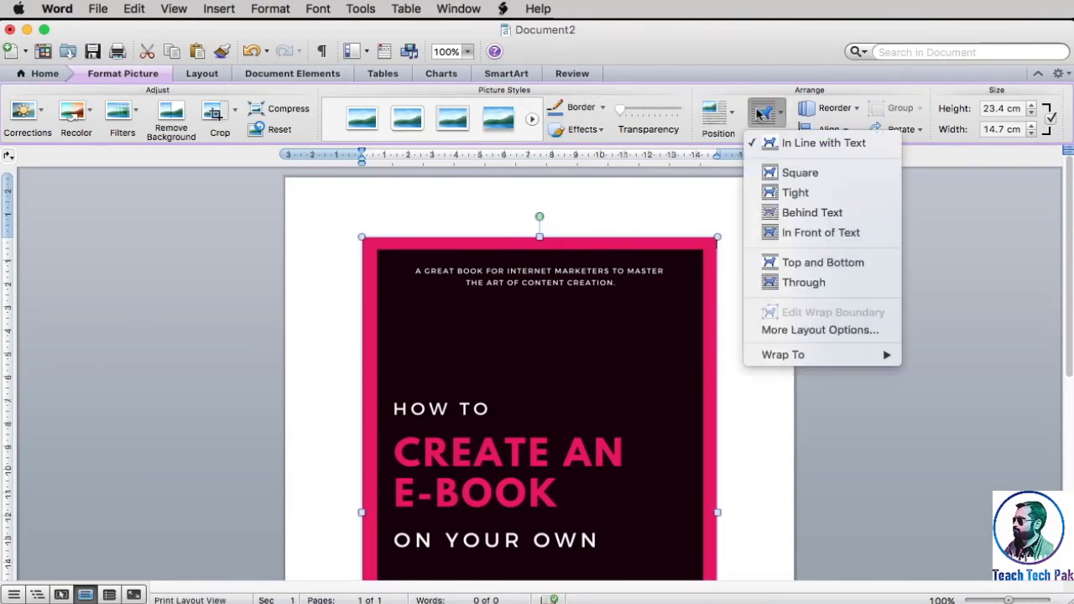
{"action": "left_click", "coordinate": [789, 212]}
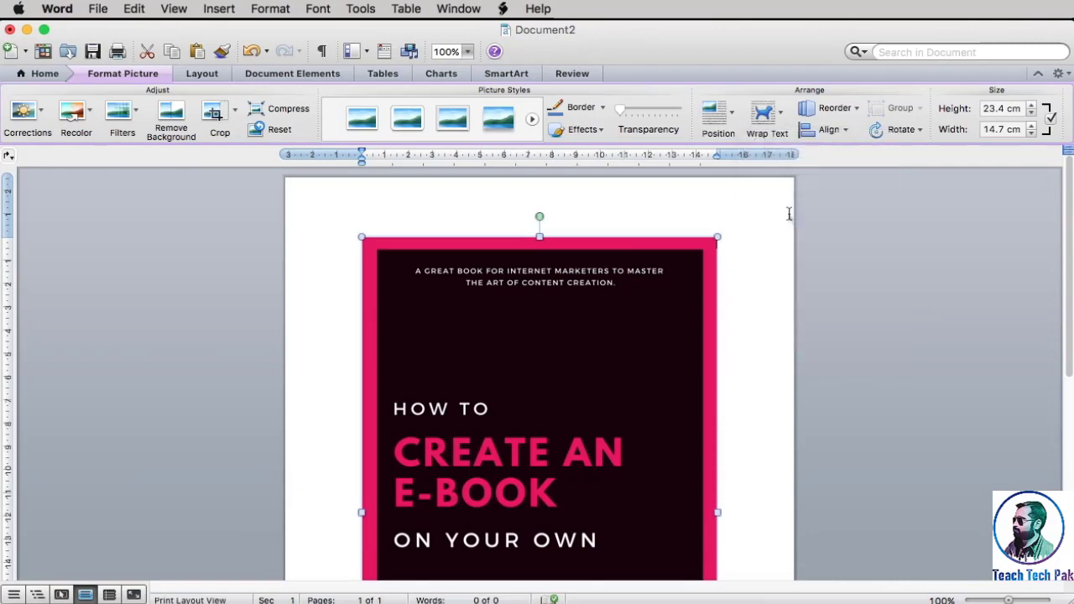
Set the cover picture's height to 29.7 cm and its width to 21 cm
{"action": "double_click", "coordinate": [1004, 109]}
{"action": "type", "text": "2"}
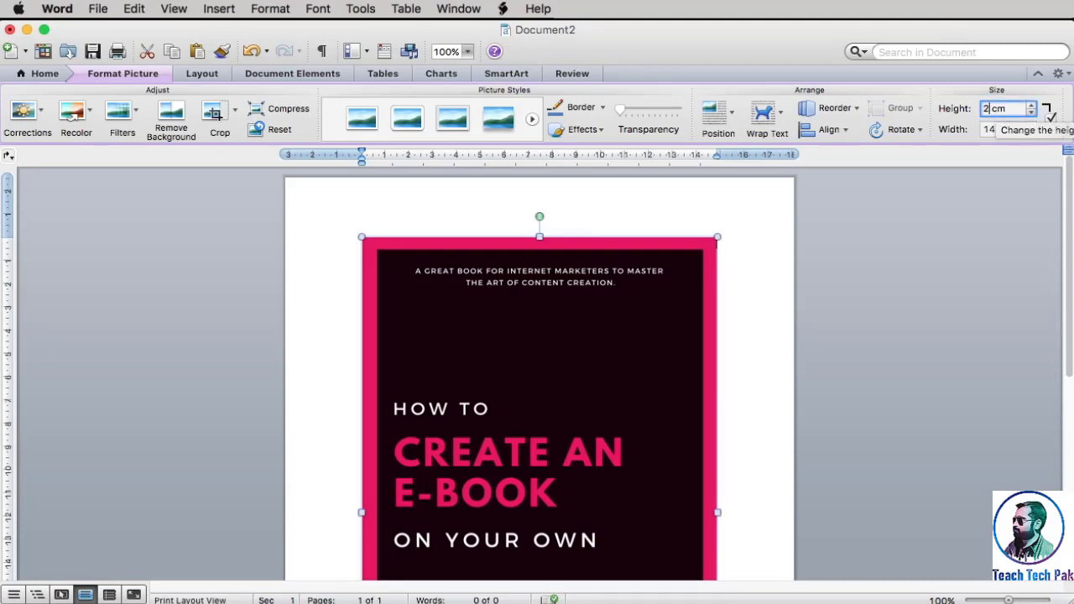
{"action": "type", "text": "9.7"}
{"action": "key", "text": "Return"}
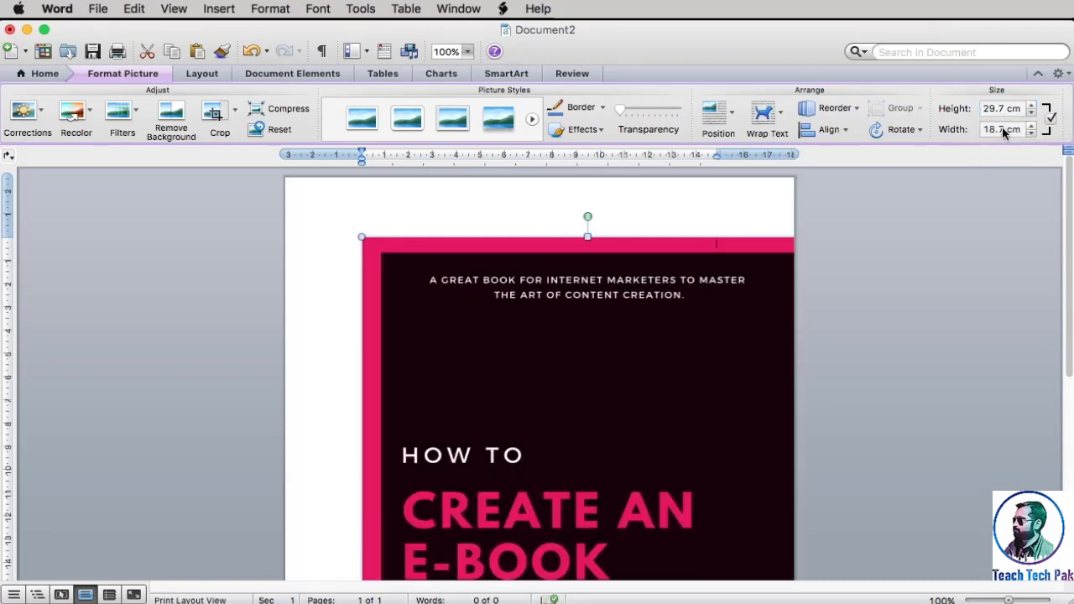
{"action": "left_click", "coordinate": [1004, 130]}
{"action": "key", "text": "BackSpace"}
{"action": "key", "text": "BackSpace"}
{"action": "key", "text": "BackSpace"}
{"action": "key", "text": "BackSpace"}
{"action": "type", "text": "2"}
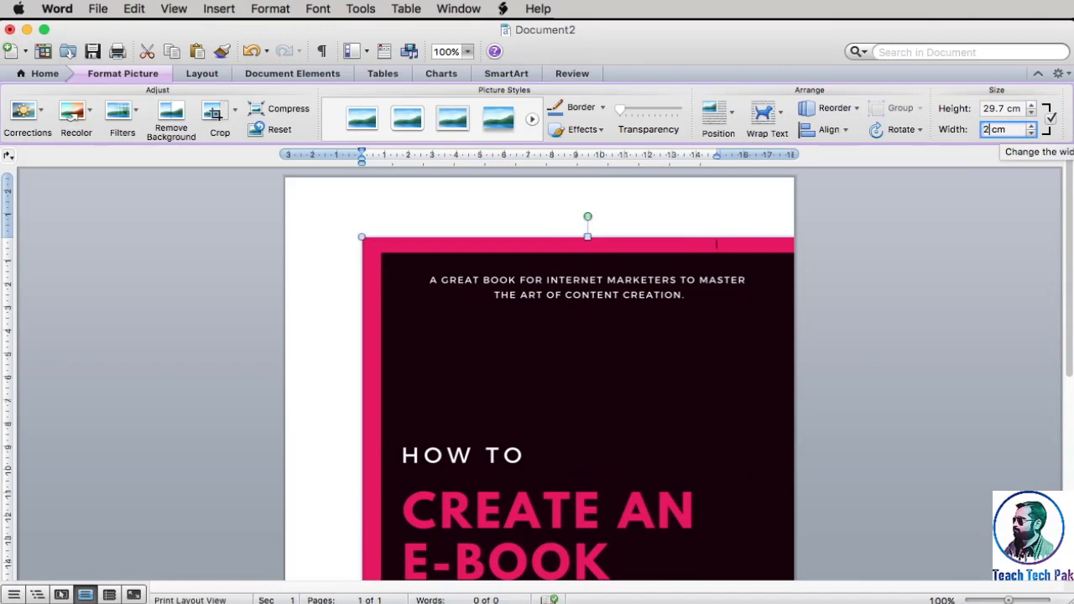
{"action": "type", "text": "1"}
{"action": "key", "text": "Return"}
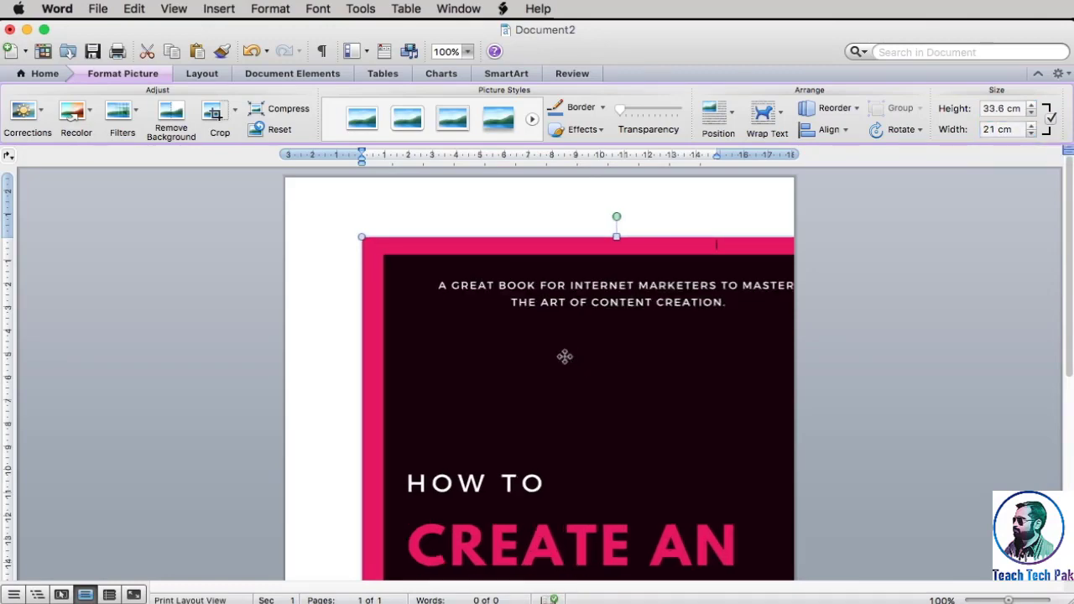
Move the cover picture so its upper-left corner sits on the page's upper-left corner, and check its fit down the page
{"action": "left_click_drag", "start_coordinate": [565, 356], "coordinate": [498, 299]}
{"action": "scroll", "coordinate": [500, 300], "scroll_direction": "down", "scroll_amount": 5}
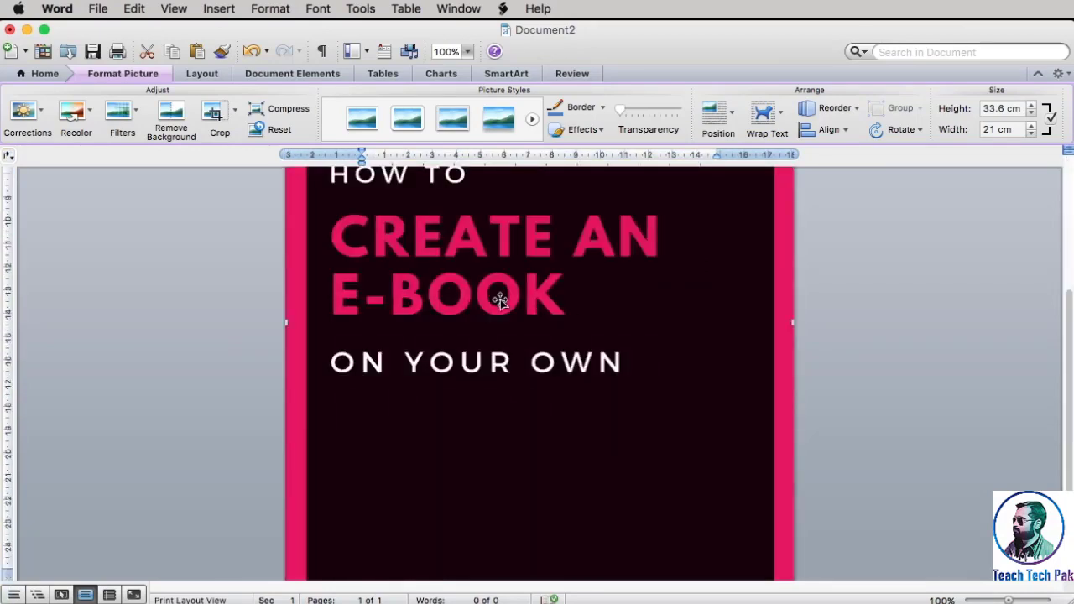
{"action": "scroll", "coordinate": [498, 304], "scroll_direction": "down", "scroll_amount": 1}
{"action": "scroll", "coordinate": [499, 302], "scroll_direction": "up", "scroll_amount": 5}
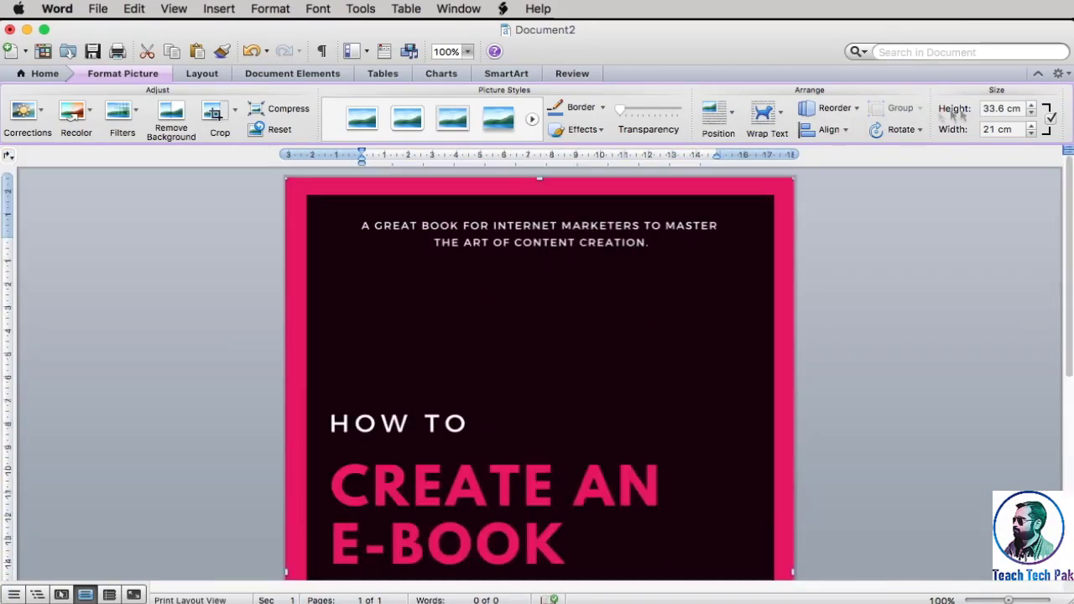
Try to set the cover picture's height to 29.7 cm while keeping the full page width
{"action": "left_click", "coordinate": [1010, 109]}
{"action": "key", "text": "BackSpace"}
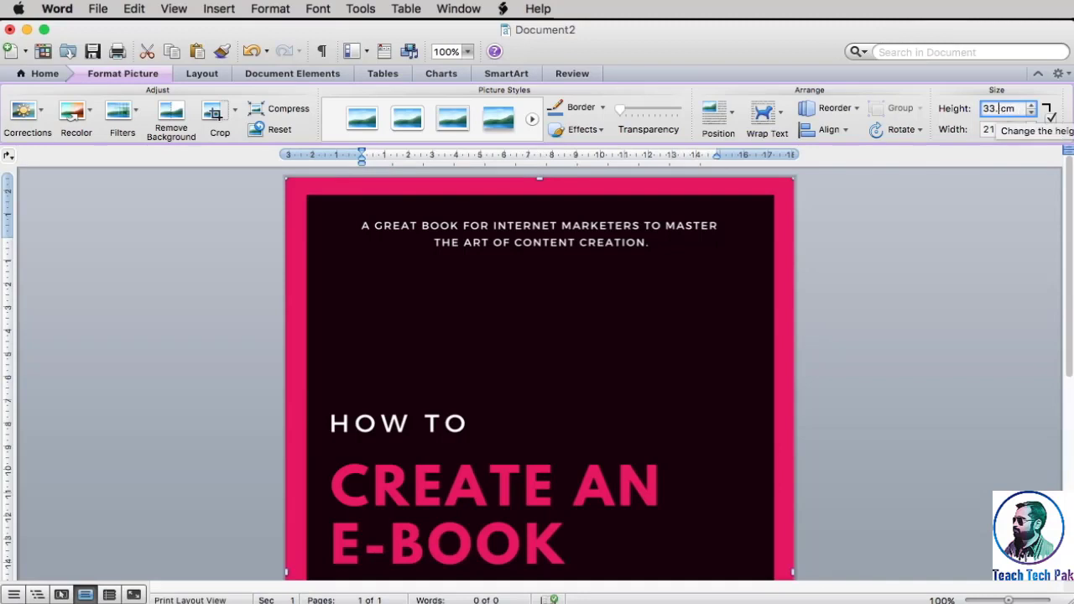
{"action": "key", "text": "BackSpace"}
{"action": "key", "text": "BackSpace"}
{"action": "key", "text": "BackSpace"}
{"action": "type", "text": "29.7"}
{"action": "left_click", "coordinate": [763, 319]}
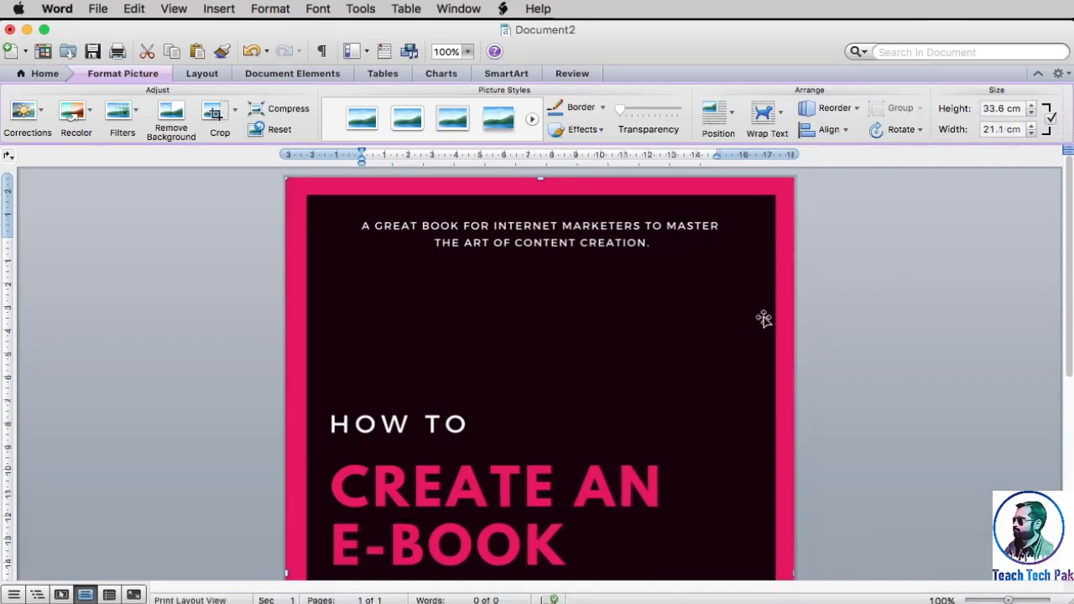
Set the cover picture's height to 29.7 cm and stretch it sideways to the page's right edge, 21 cm wide
{"action": "left_click", "coordinate": [1006, 109]}
{"action": "key", "text": "BackSpace"}
{"action": "key", "text": "BackSpace"}
{"action": "key", "text": "BackSpace"}
{"action": "key", "text": "BackSpace"}
{"action": "key", "text": "BackSpace"}
{"action": "type", "text": "29."}
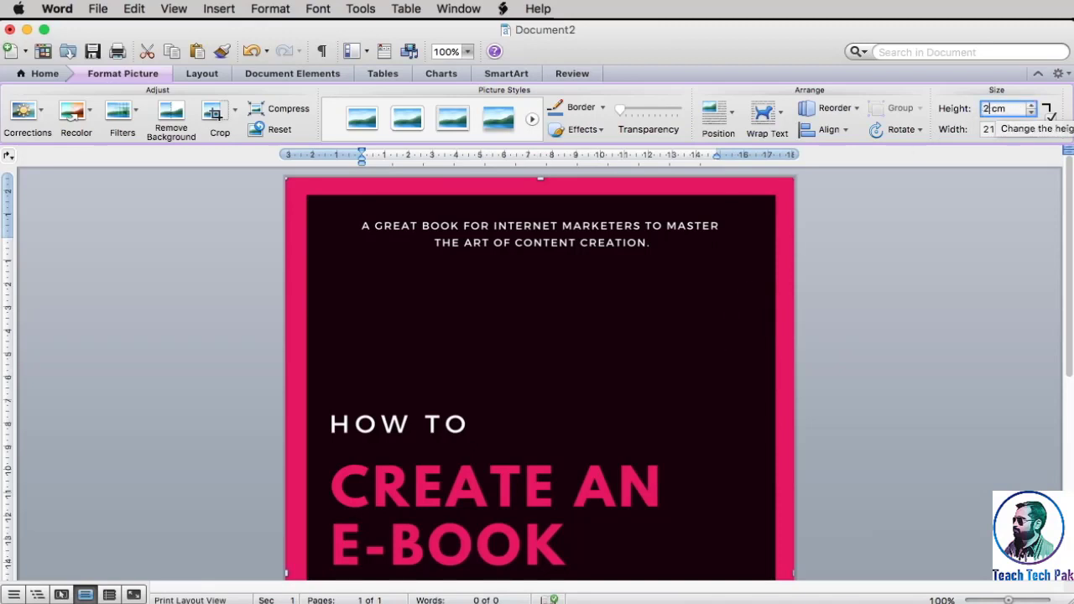
{"action": "type", "text": "7"}
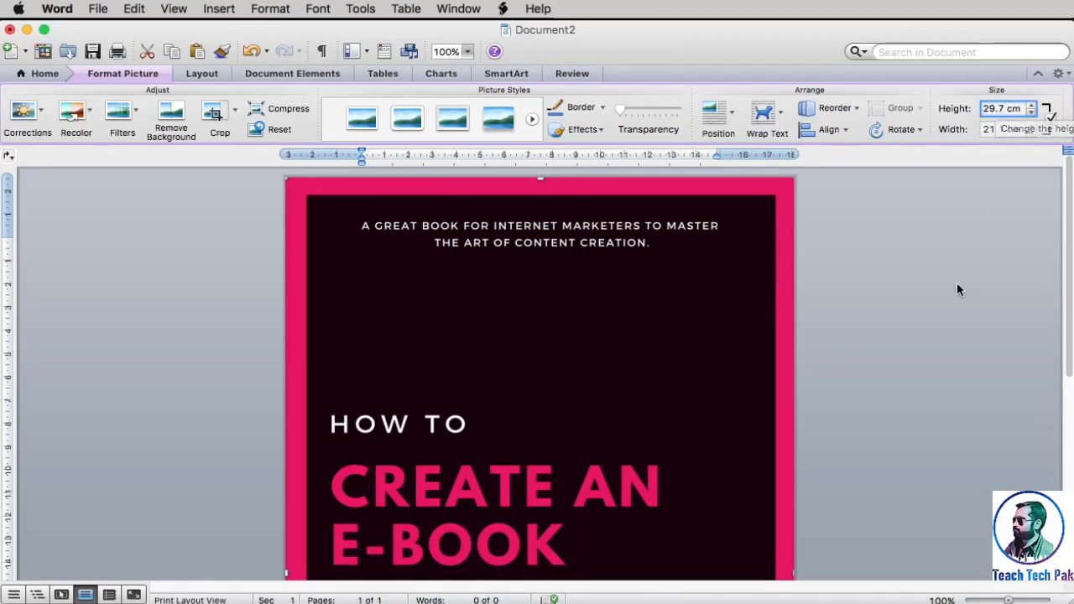
{"action": "key", "text": "Return"}
{"action": "left_click_drag", "start_coordinate": [736, 527], "coordinate": [794, 526]}
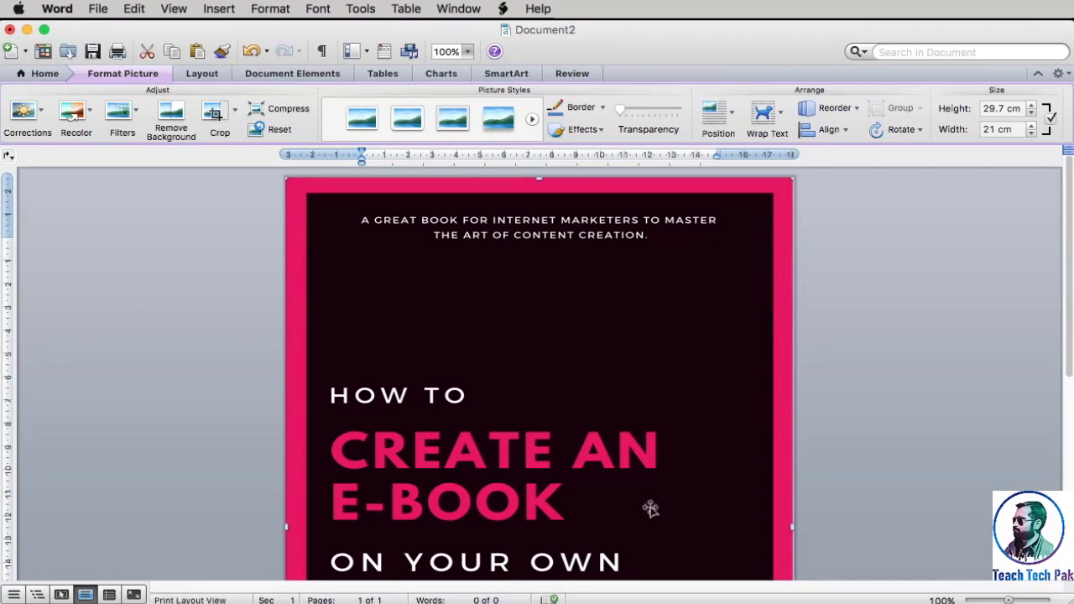
Check the cover against the page's lower edge and widen the picture slightly past the page's right edge
{"action": "scroll", "coordinate": [650, 508], "scroll_direction": "down", "scroll_amount": 8}
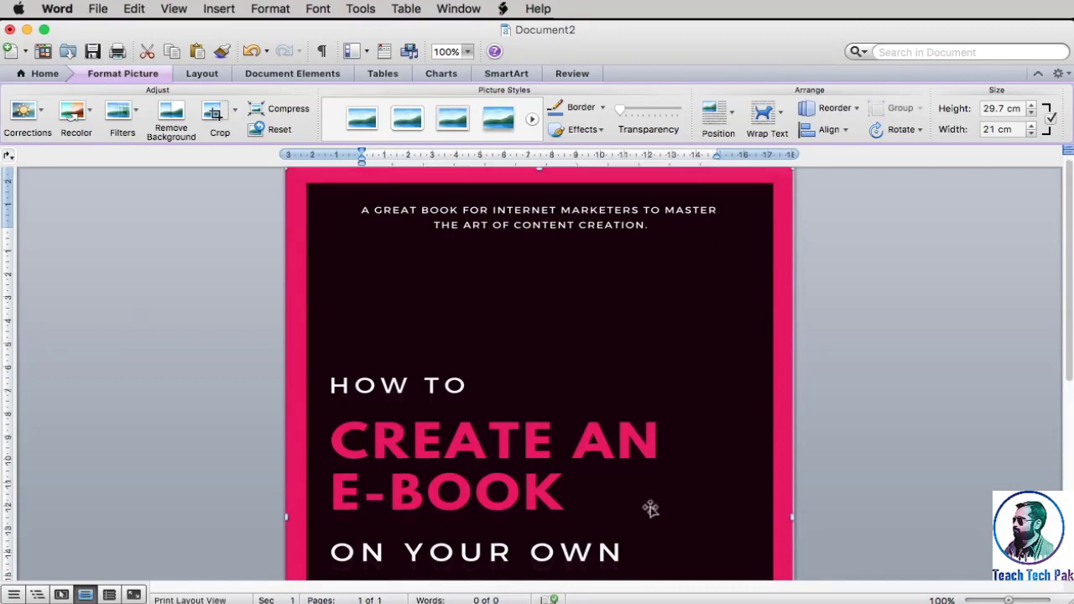
{"action": "left_click", "coordinate": [542, 576]}
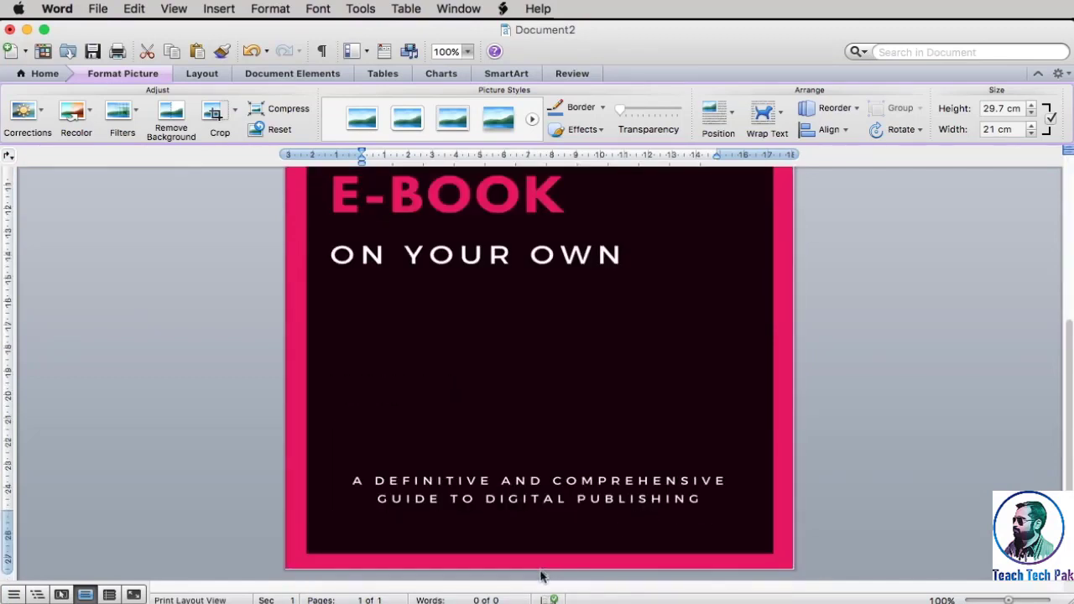
{"action": "scroll", "coordinate": [541, 571], "scroll_direction": "up", "scroll_amount": 6}
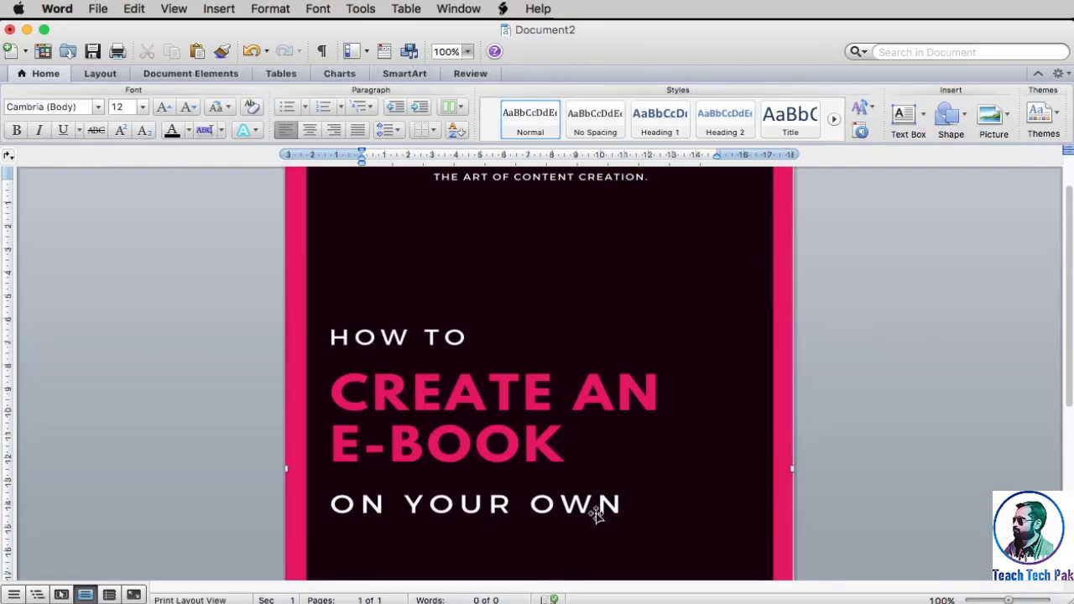
{"action": "left_click", "coordinate": [743, 448]}
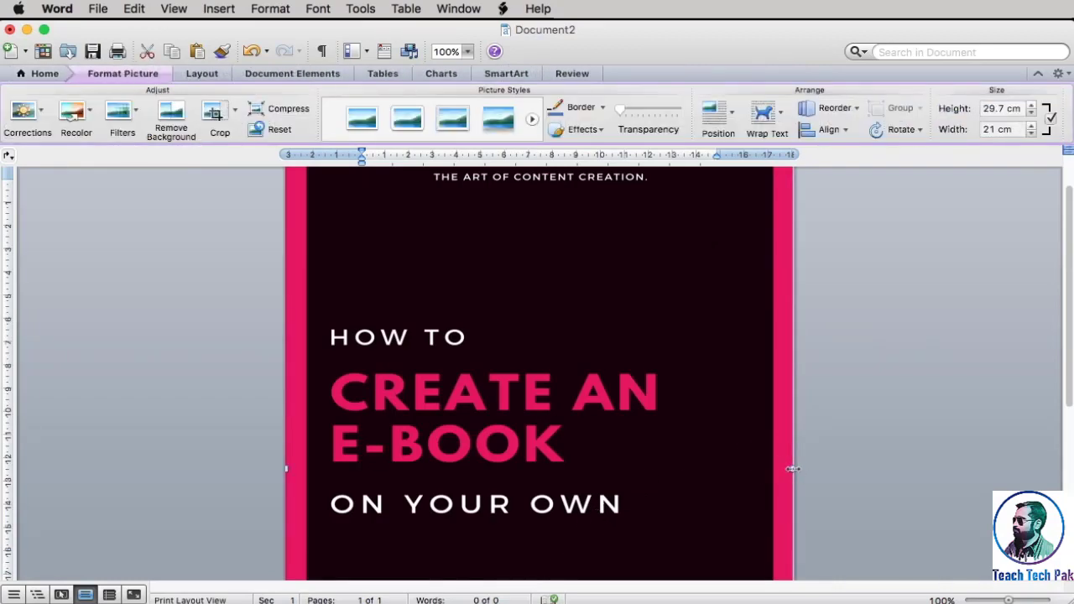
{"action": "left_click_drag", "start_coordinate": [790, 471], "coordinate": [797, 471]}
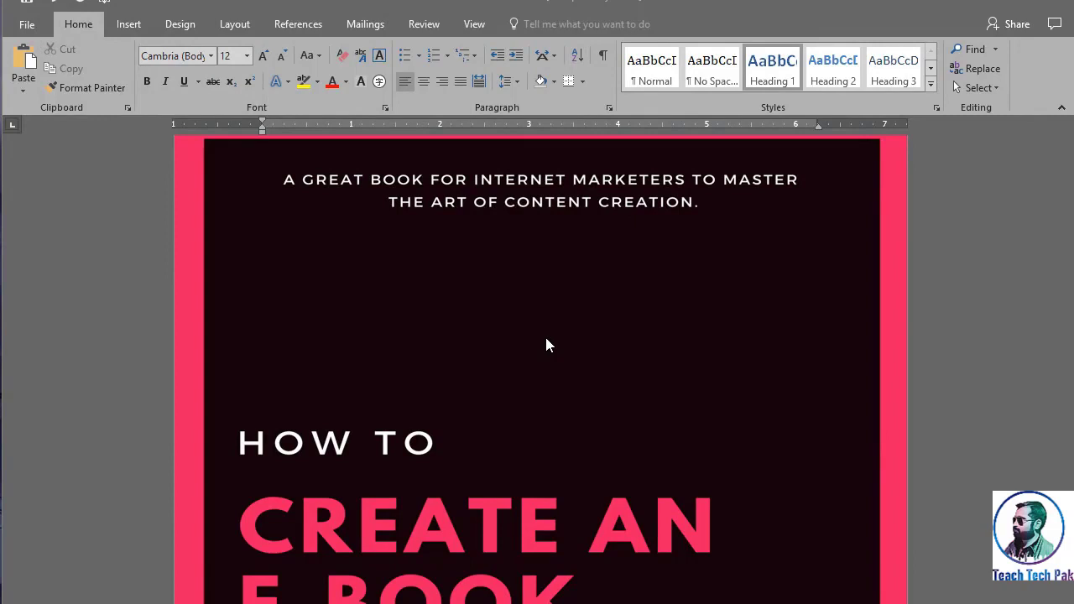
Review the cover in the complete e-book document and prepare its PDF export with the Desktop as destination
{"action": "scroll", "coordinate": [546, 339], "scroll_direction": "down", "scroll_amount": 5}
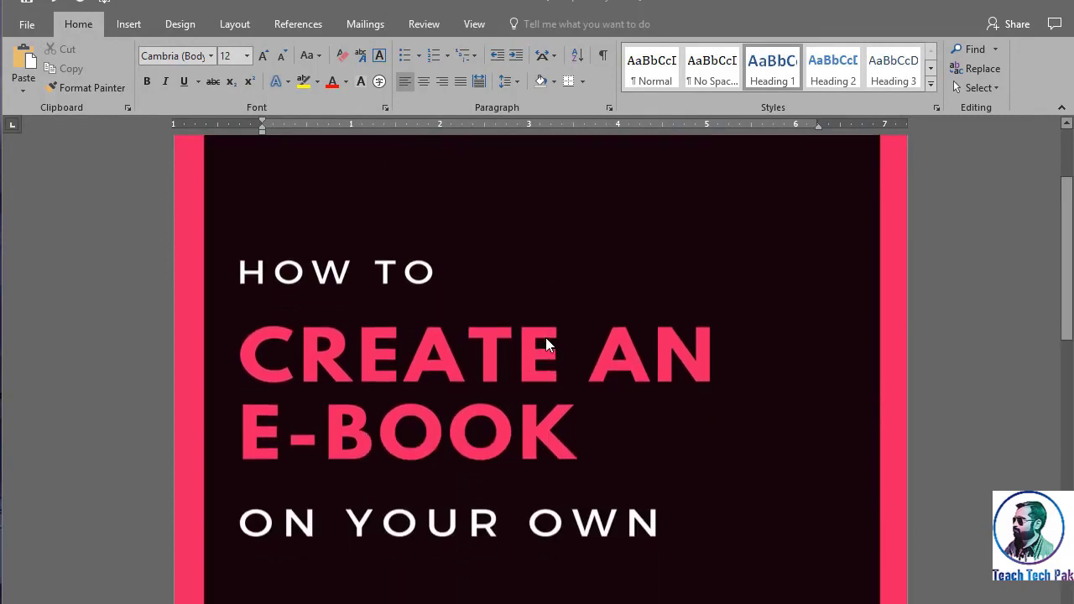
{"action": "scroll", "coordinate": [546, 344], "scroll_direction": "down", "scroll_amount": 4}
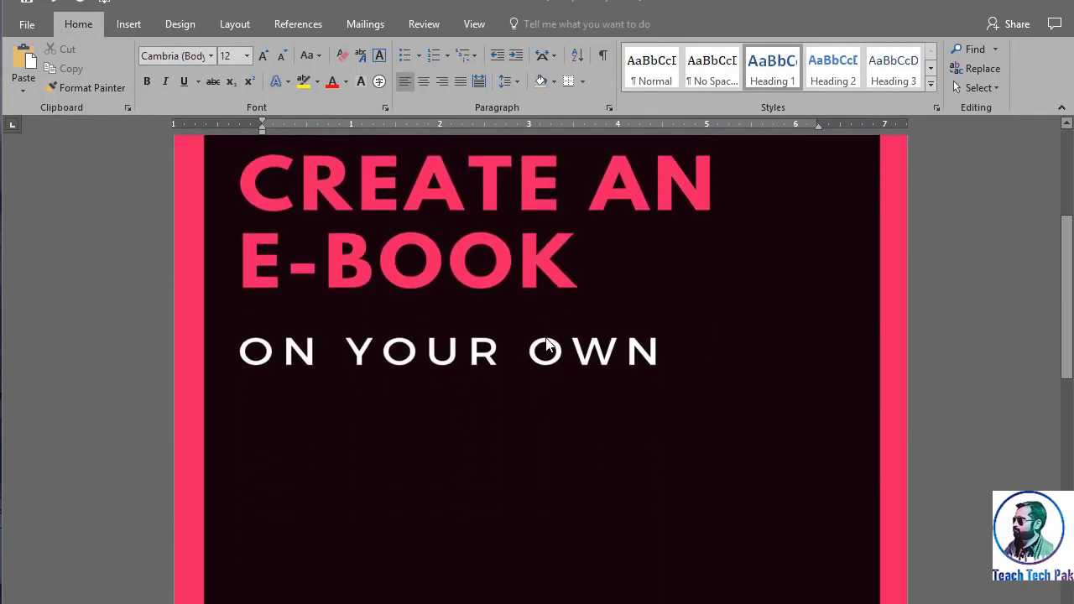
{"action": "scroll", "coordinate": [546, 344], "scroll_direction": "up", "scroll_amount": 5}
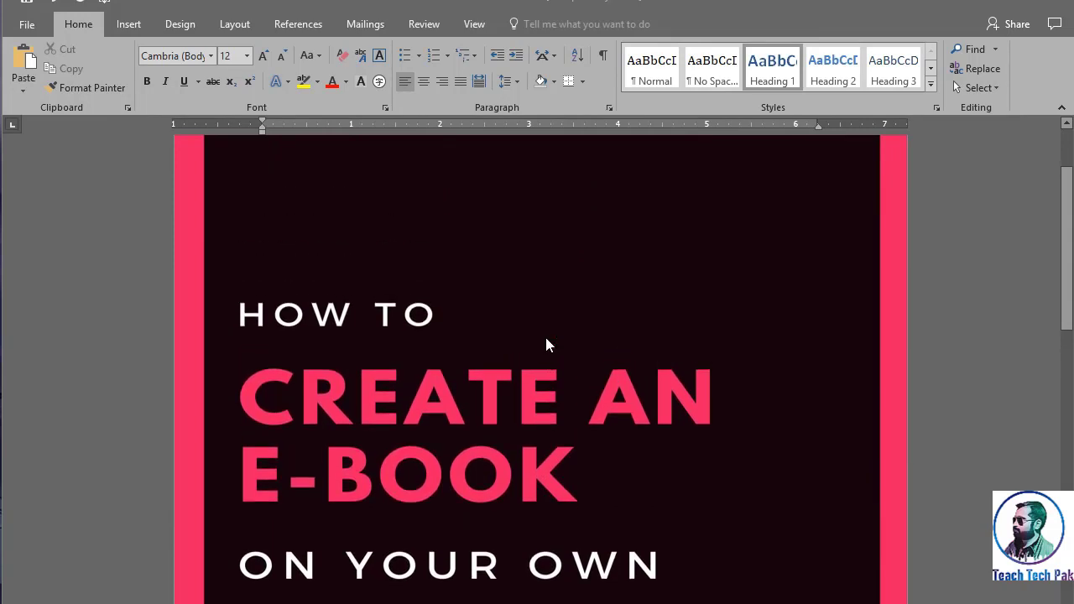
{"action": "left_click", "coordinate": [28, 25]}
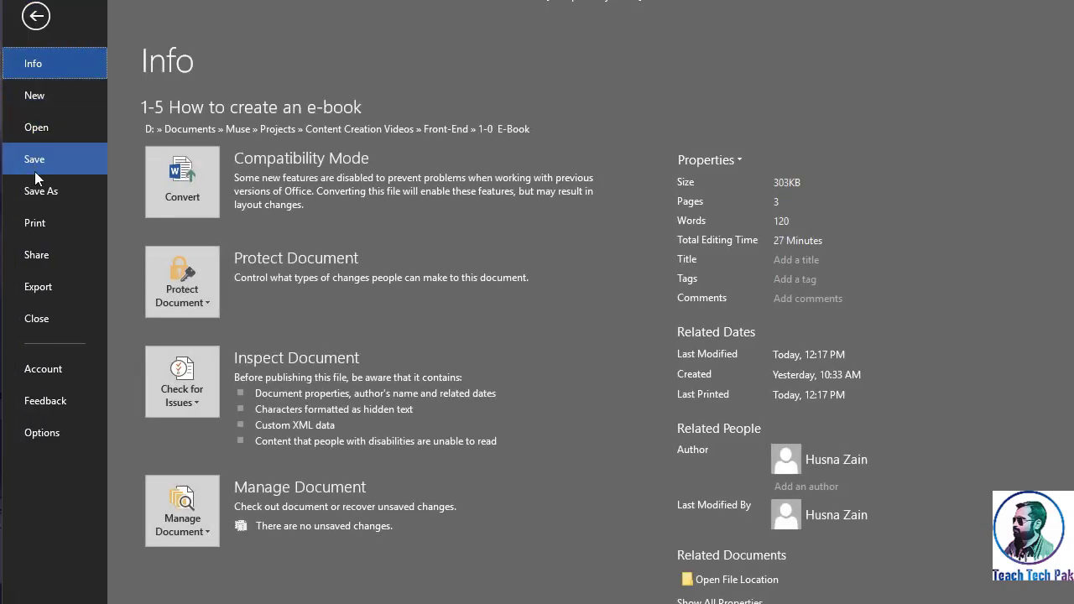
{"action": "left_click", "coordinate": [59, 291]}
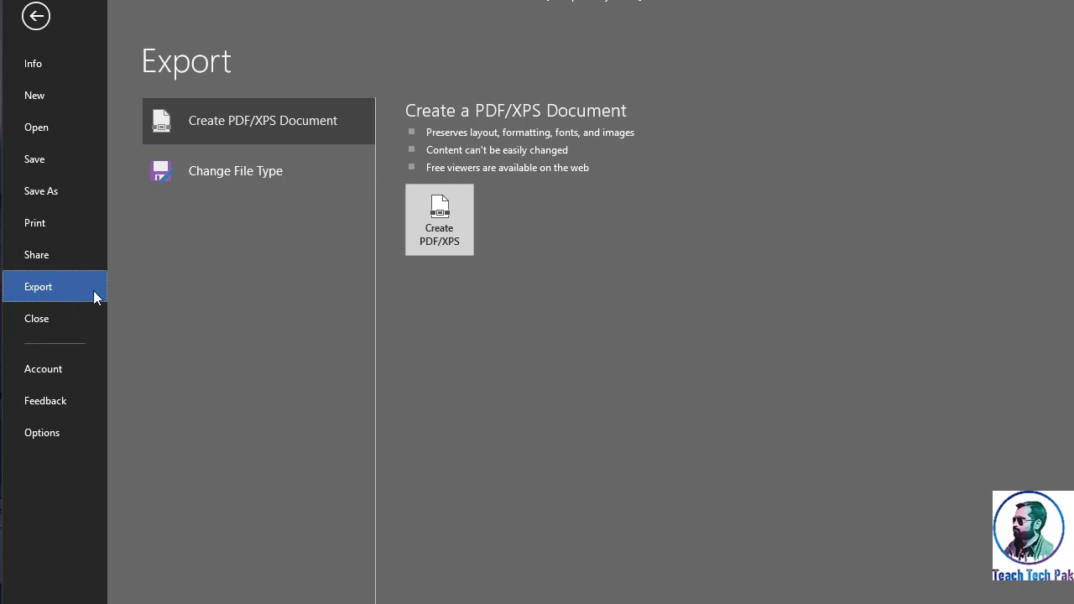
{"action": "left_click", "coordinate": [434, 245]}
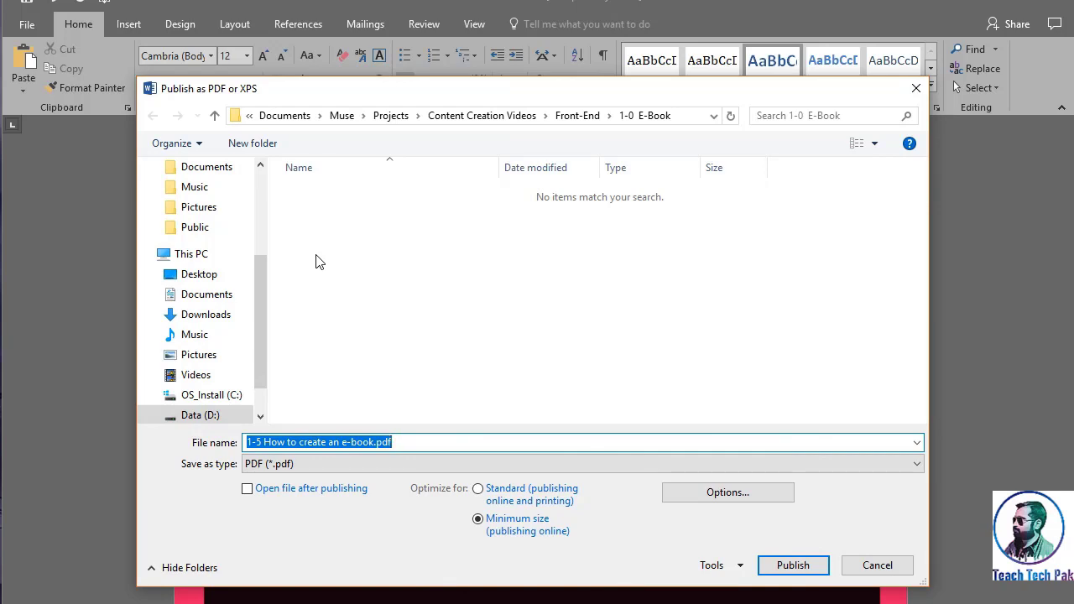
{"action": "left_click", "coordinate": [198, 274]}
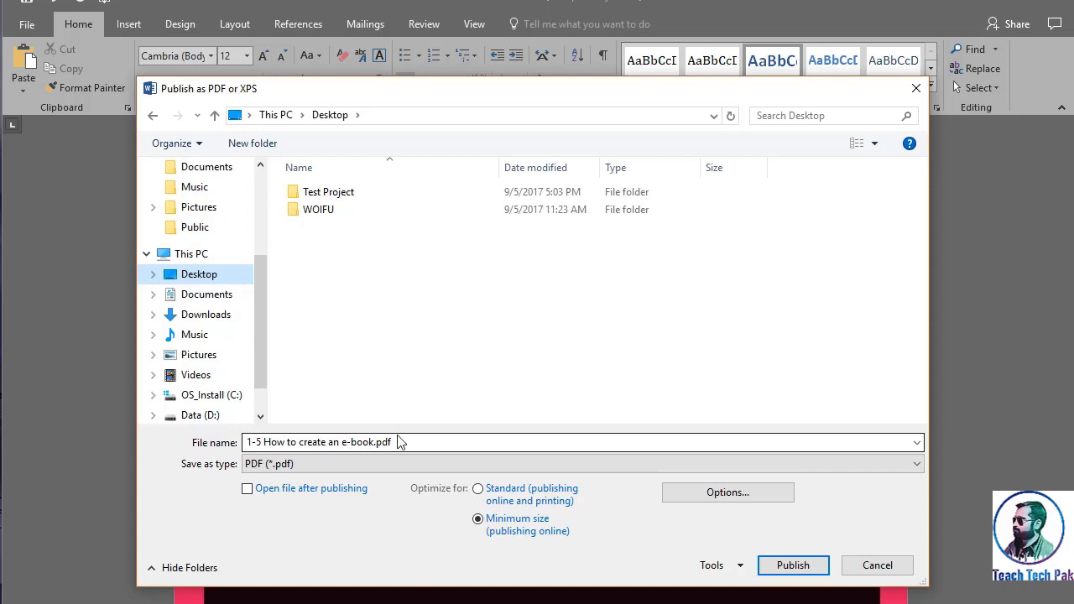
Encrypt the PDF with a password, enter and repeat the document password, and publish "1-5 How to create an e-book.pdf"
{"action": "left_click", "coordinate": [709, 499]}
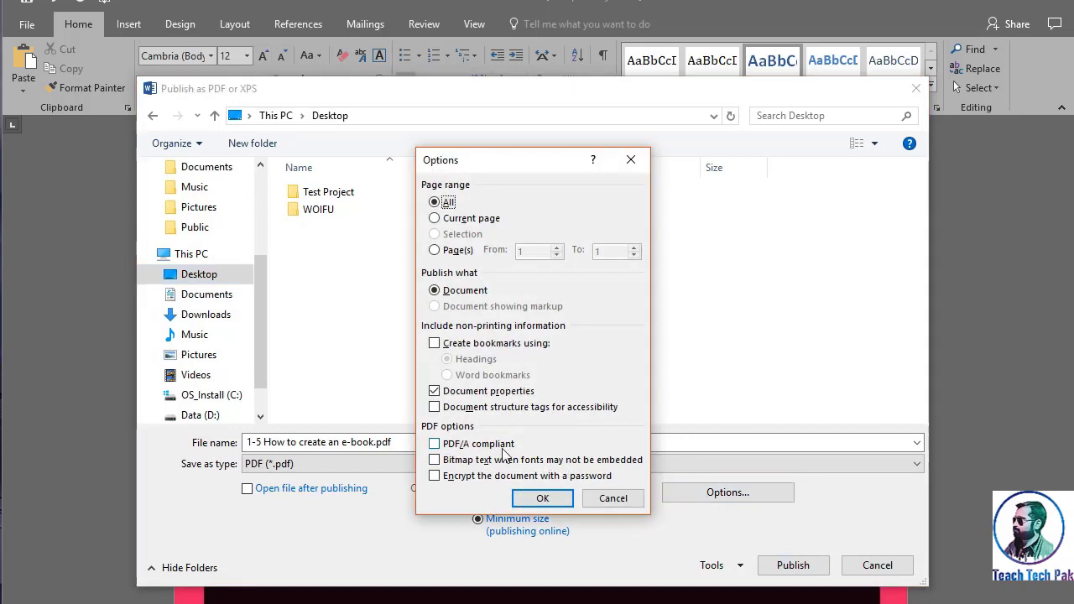
{"action": "left_click", "coordinate": [435, 475]}
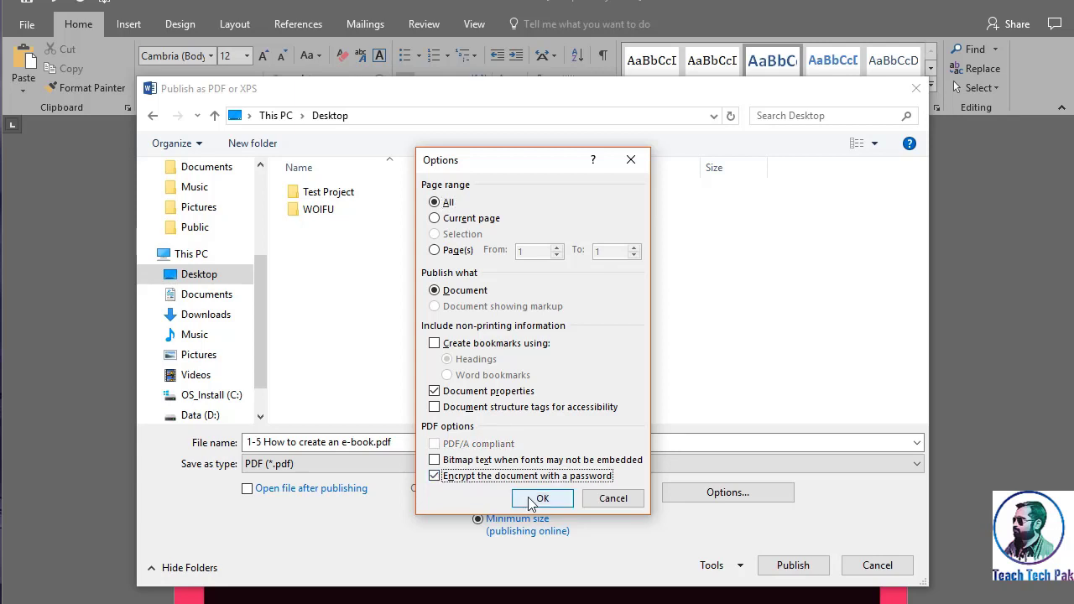
{"action": "left_click", "coordinate": [531, 498]}
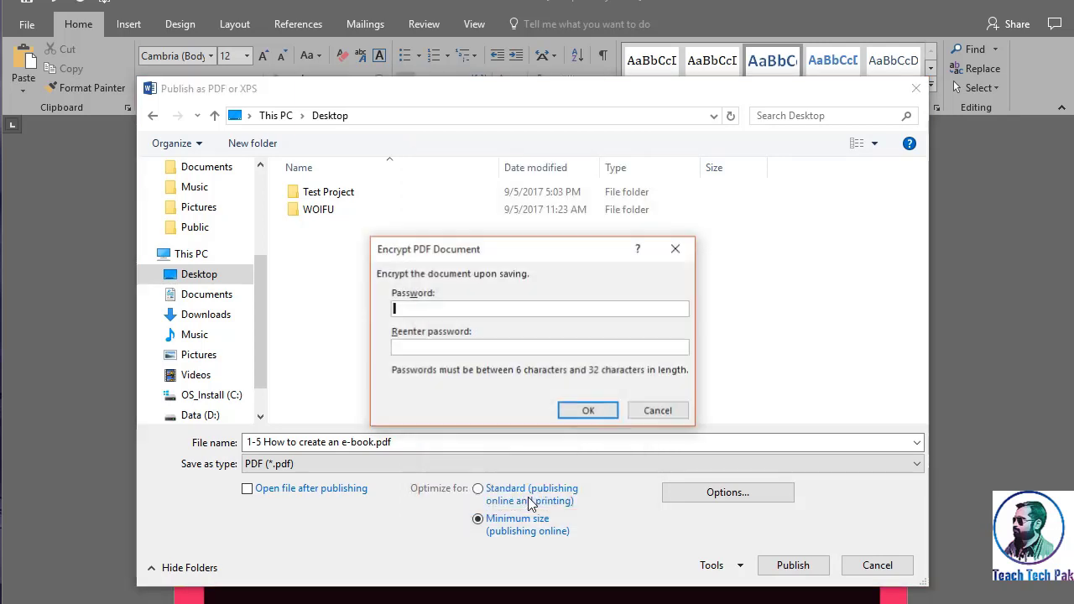
{"action": "left_click", "coordinate": [474, 309]}
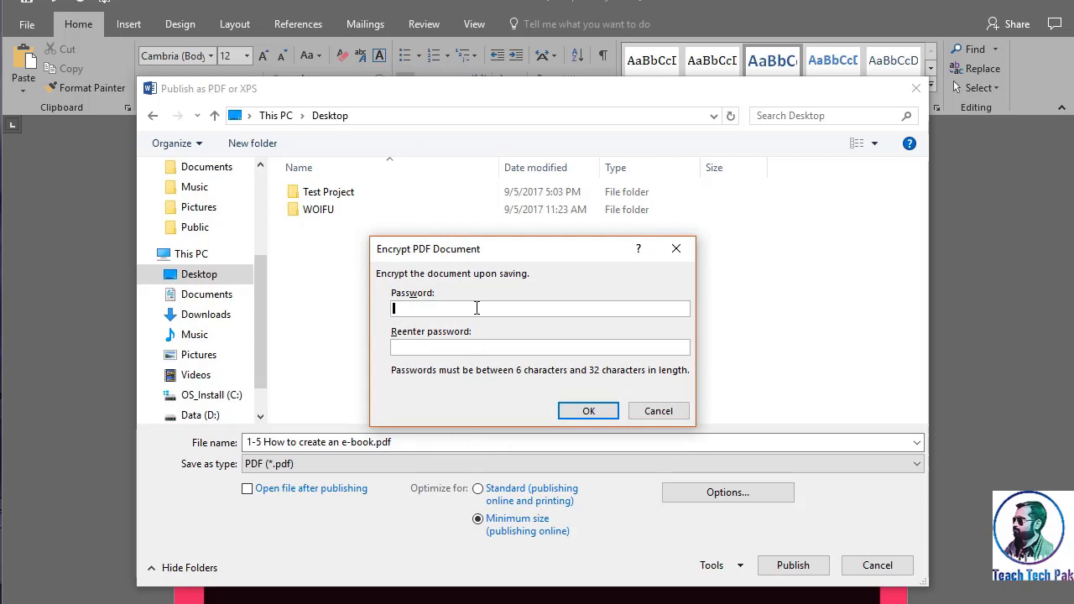
{"action": "type", "text": "******"}
{"action": "key", "text": "Tab"}
{"action": "type", "text": "******"}
{"action": "left_click", "coordinate": [587, 411]}
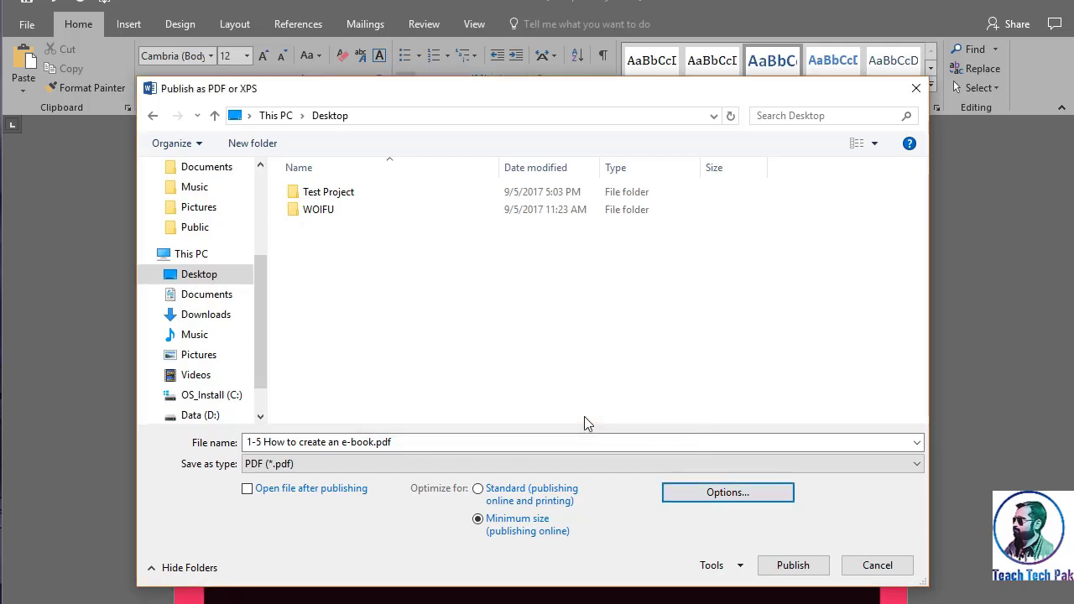
{"action": "left_click", "coordinate": [801, 566]}
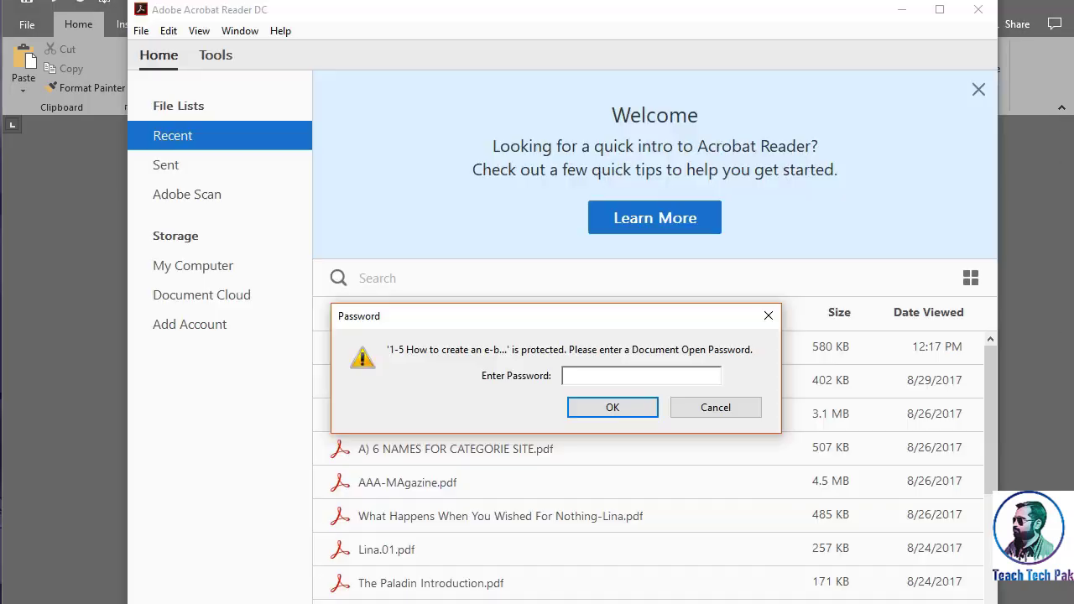
Open the exported PDF in Adobe Acrobat Reader by entering its document open password, and view the result
{"action": "type", "text": "***"}
{"action": "type", "text": "***"}
{"action": "left_click", "coordinate": [581, 407]}
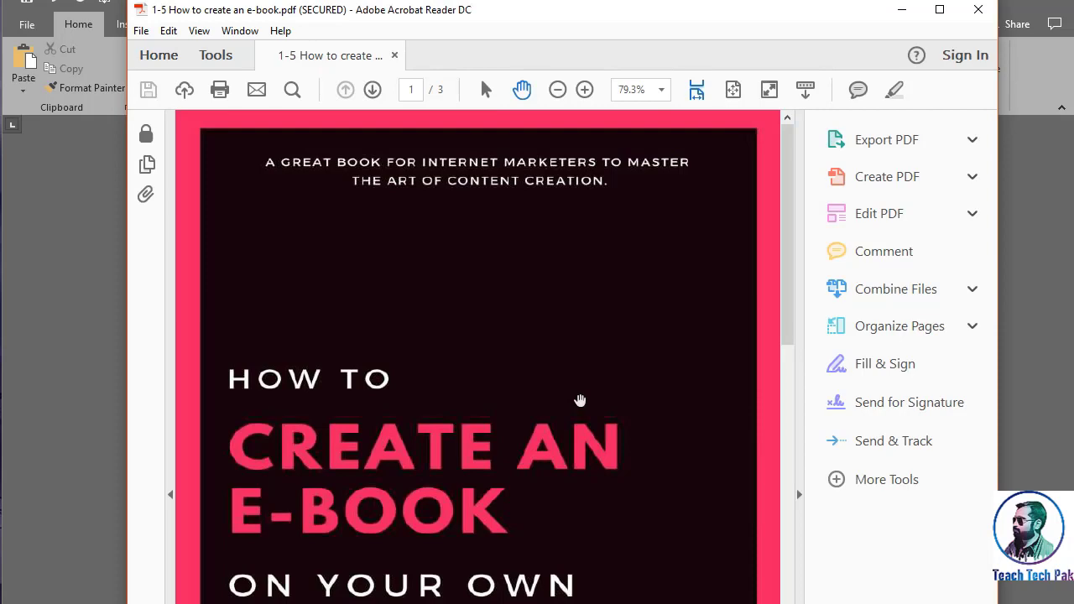
{"action": "scroll", "coordinate": [580, 401], "scroll_direction": "down", "scroll_amount": 3}
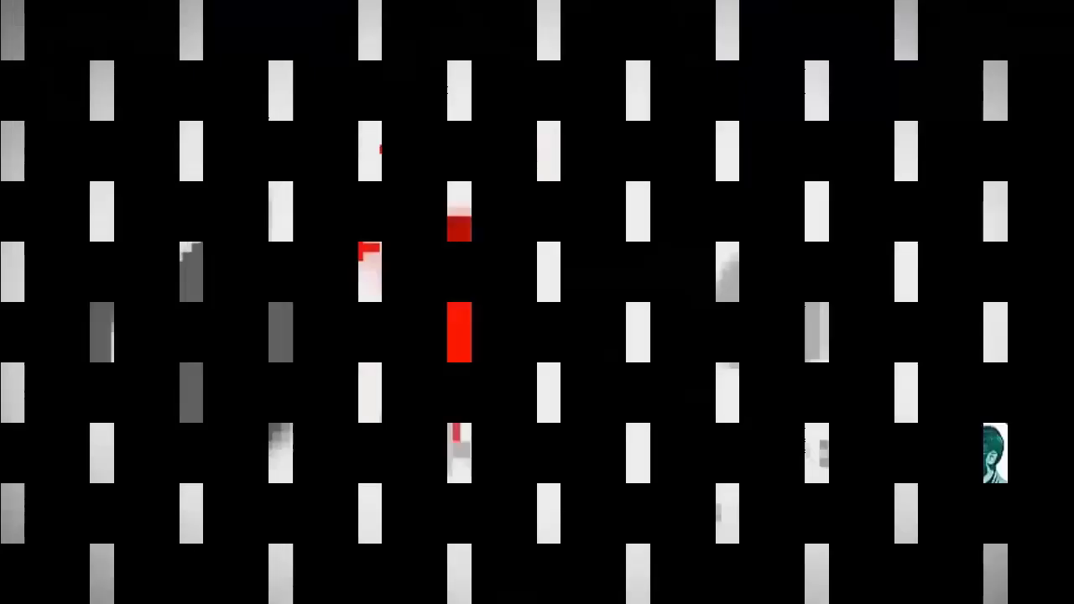